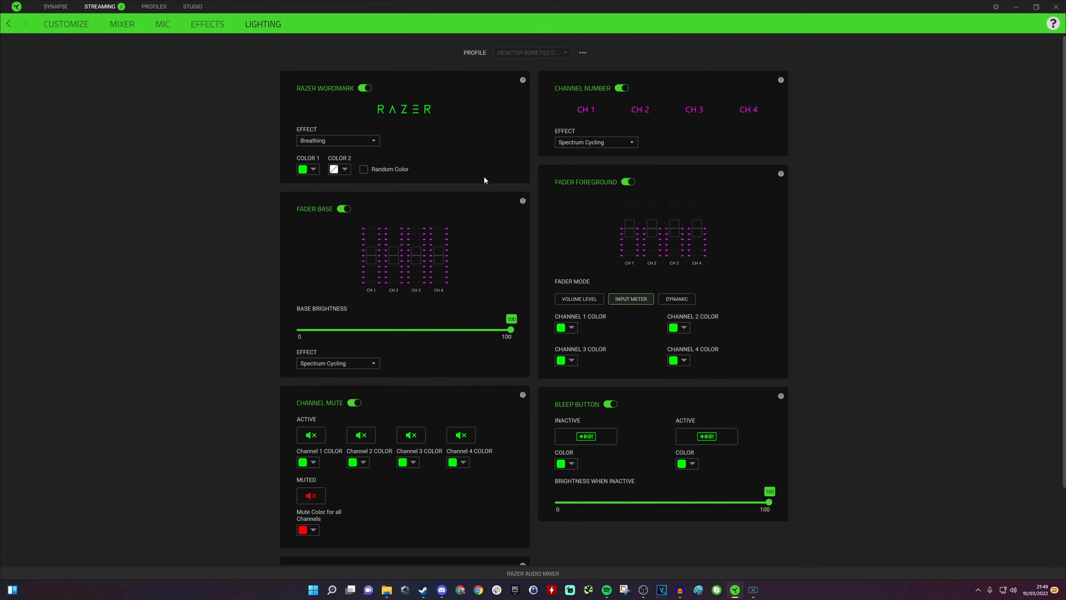
Step: Review the Effects, Mic, Mixer and Customize pages of the audio mixer software
left_click(214, 28)
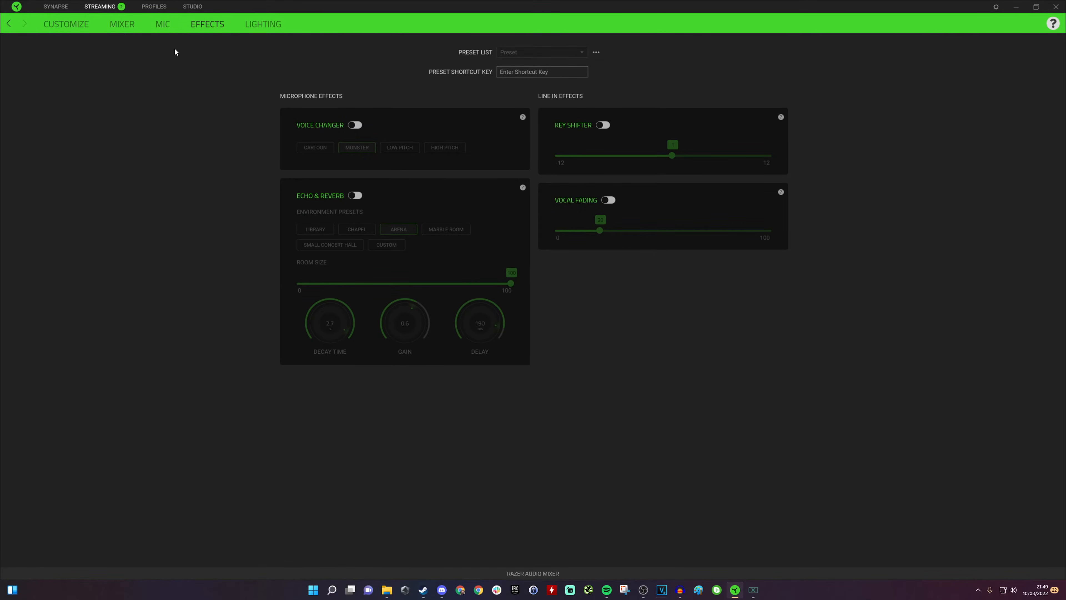
left_click(155, 28)
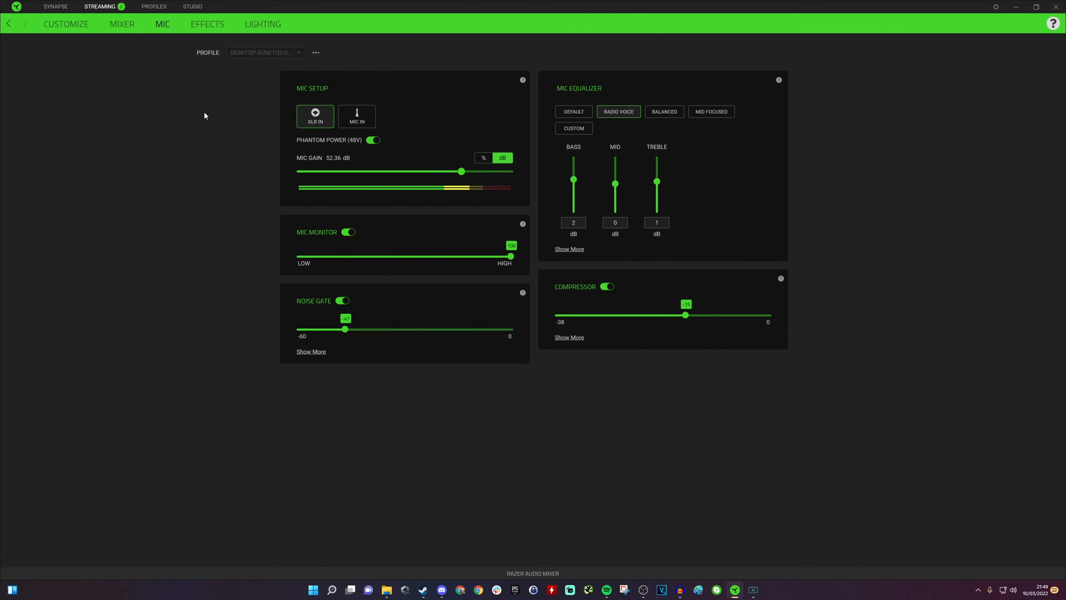
left_click(128, 26)
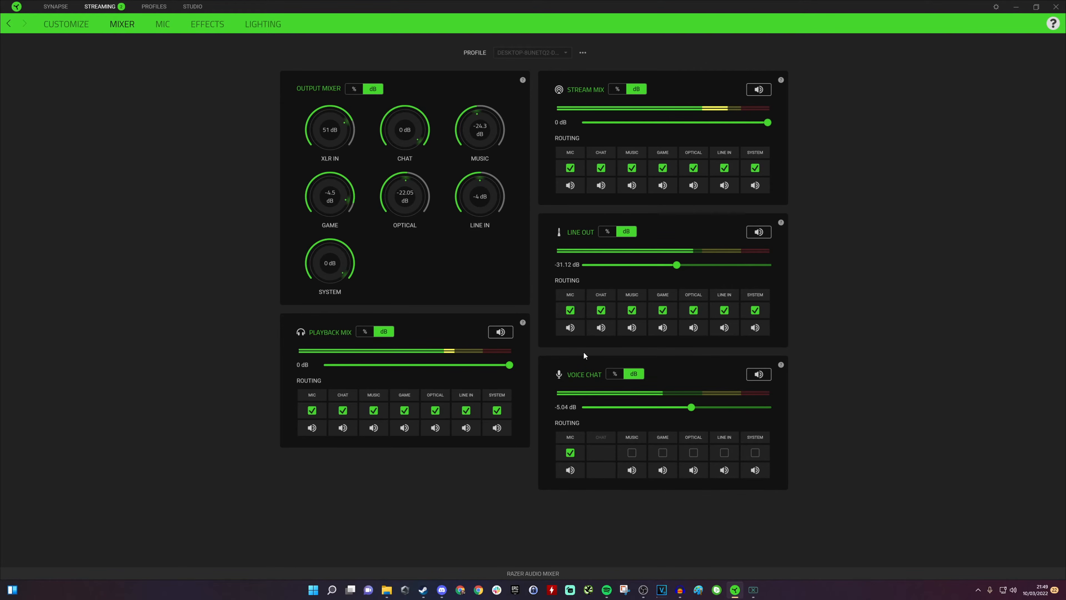
left_click(66, 24)
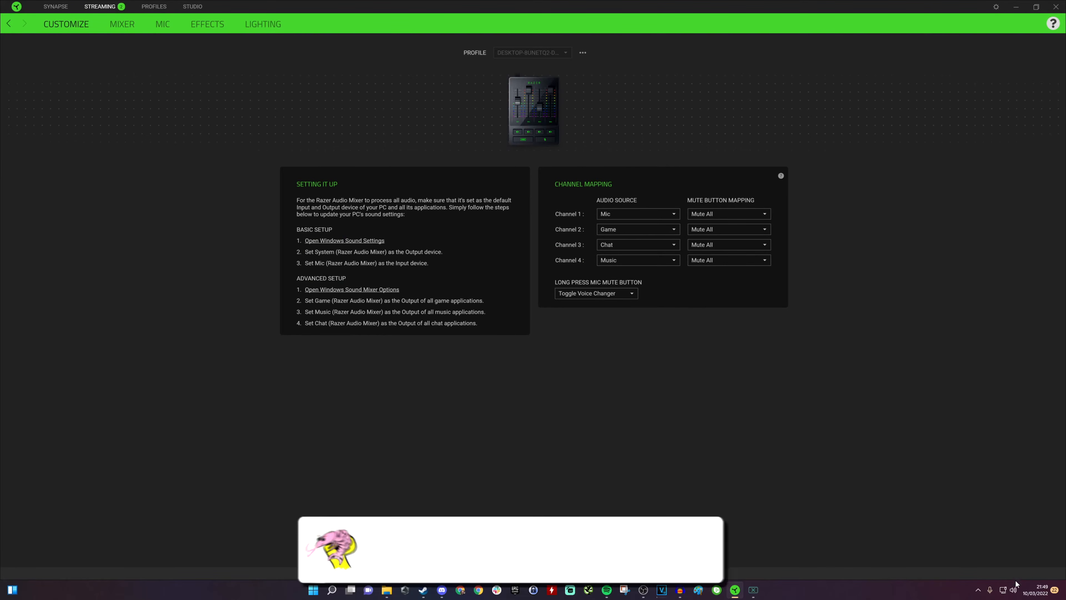
Step: Open Windows Sound settings and review the output and input devices listed
right_click(1013, 590)
left_click(1003, 569)
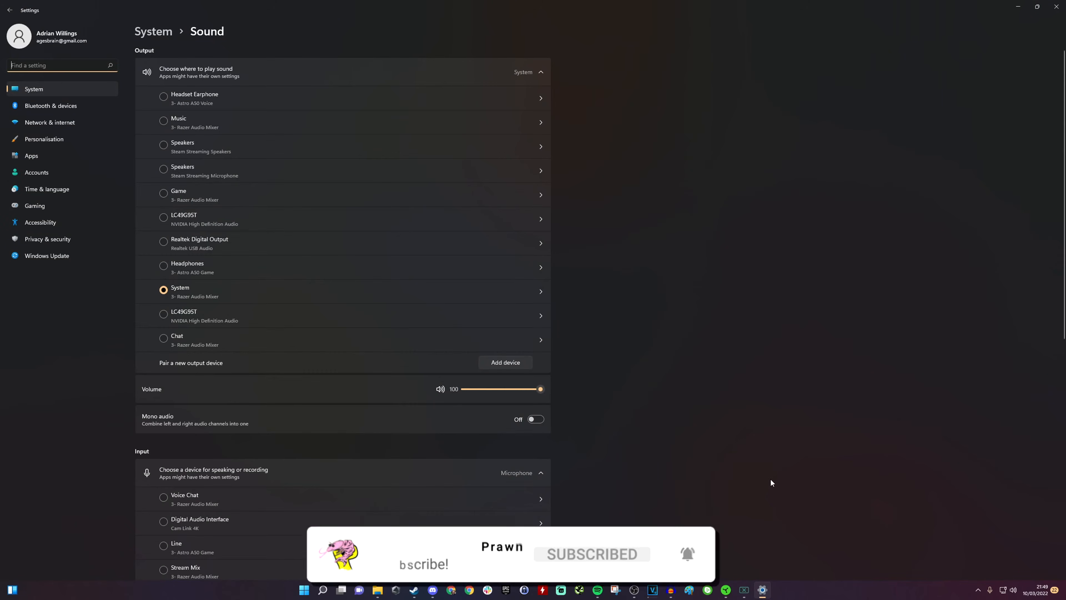
left_click(1009, 589)
right_click(1011, 590)
left_click(1007, 570)
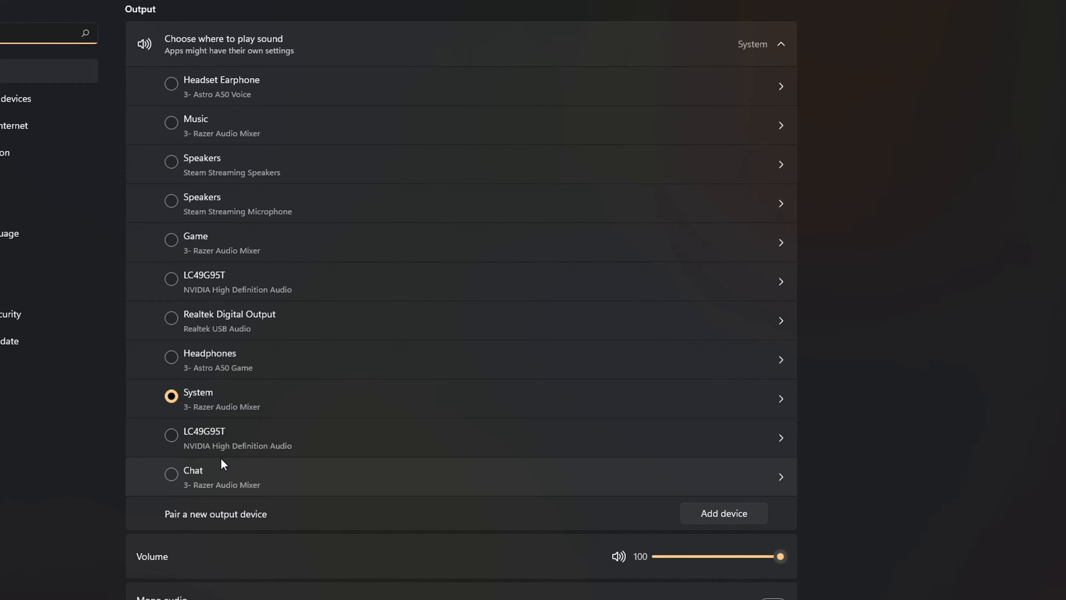
scroll(210, 445, "down", 10)
scroll(212, 448, "up", 1)
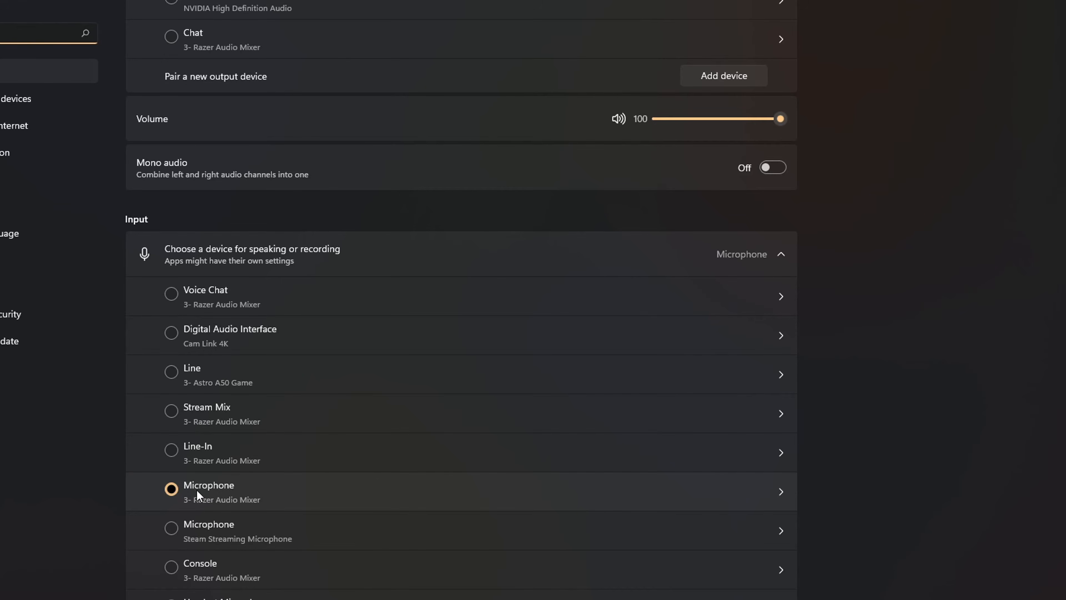
scroll(242, 466, "up", 8)
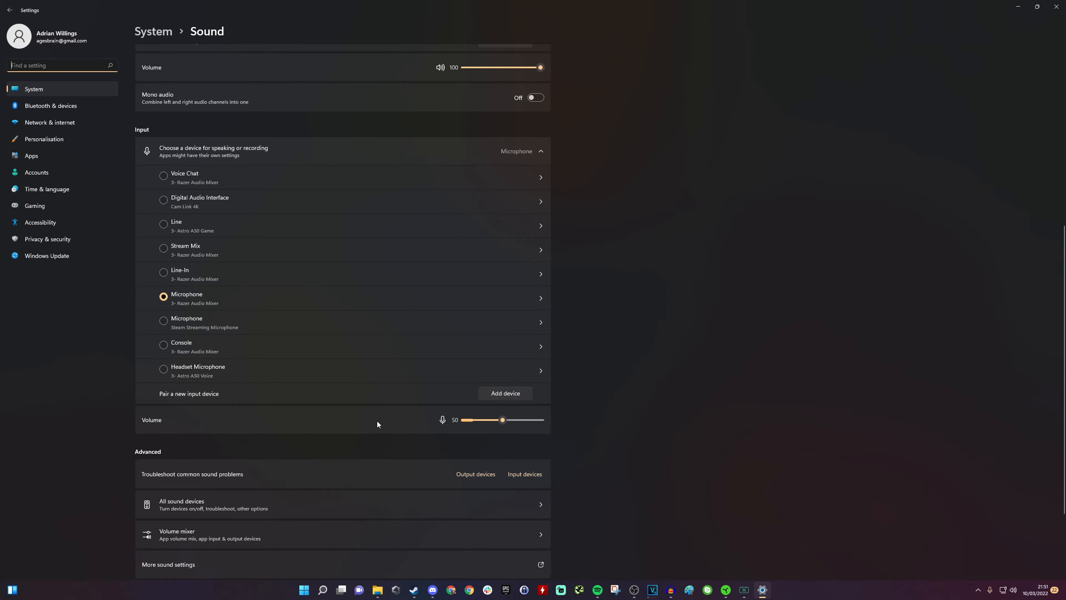
Step: Return to the mixer software and disable Optical and Line In routing in both Stream Mix and Playback Mix
left_click(726, 590)
left_click(122, 24)
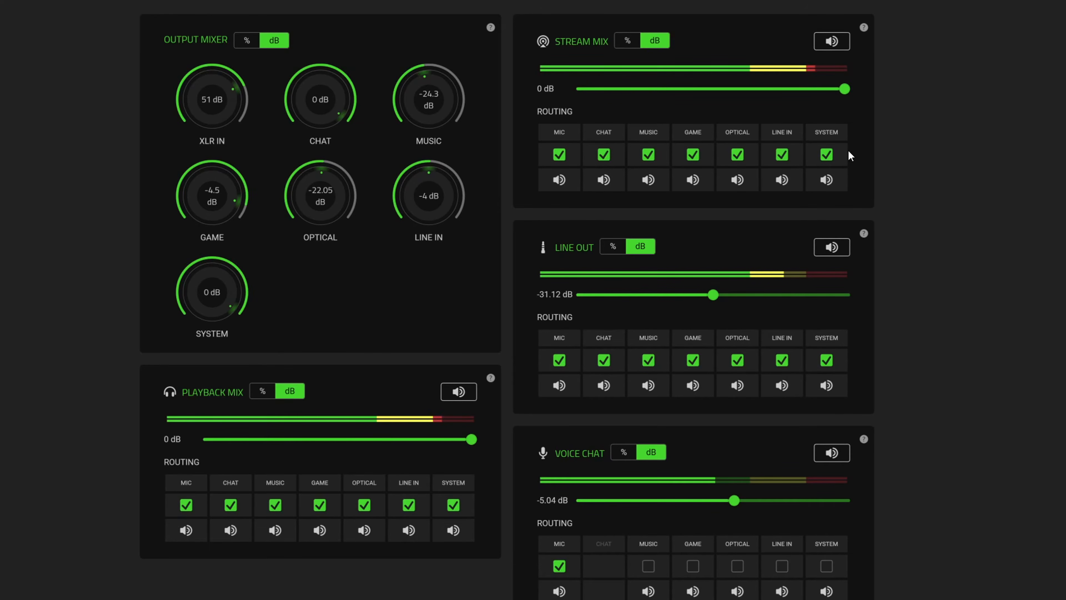
left_click(782, 154)
left_click(744, 162)
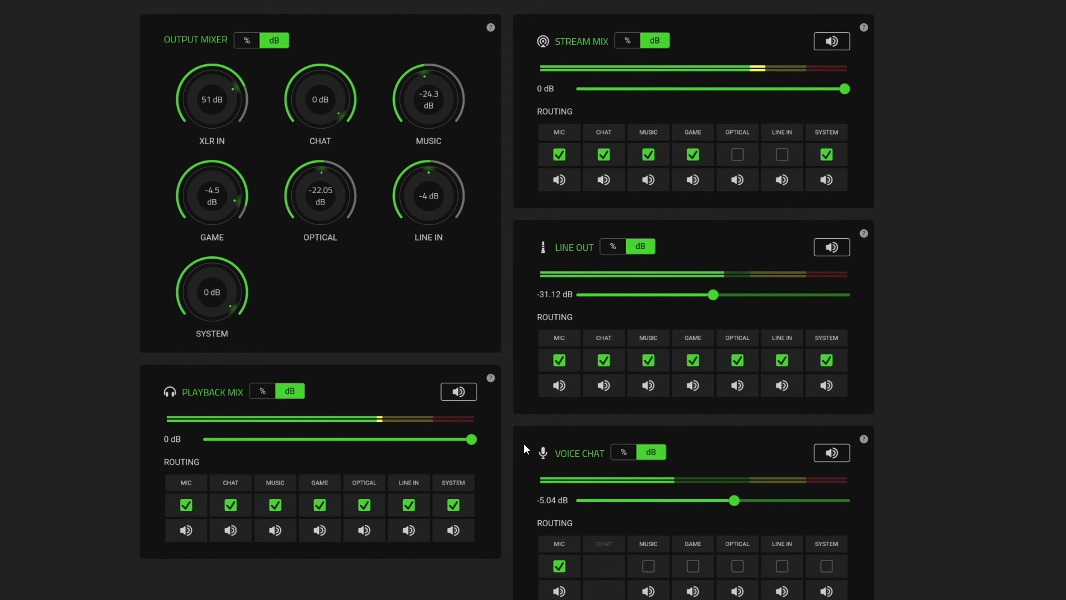
left_click(406, 504)
left_click(365, 509)
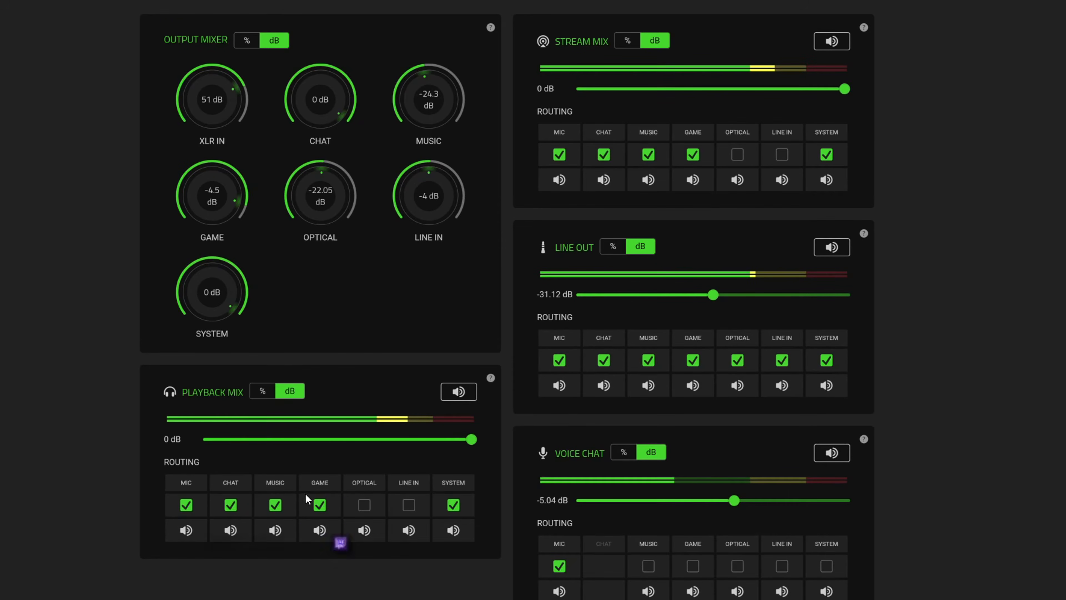
Step: Turn off Music routing in Playback Mix and Stream Mix, then turn it back on in Playback Mix
left_click(277, 508)
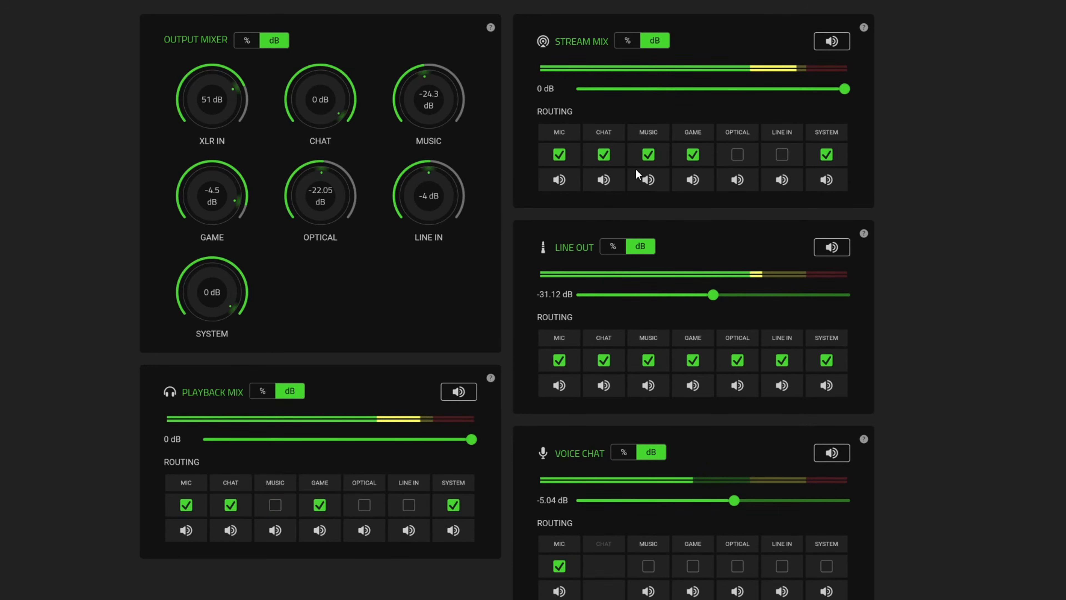
left_click(648, 156)
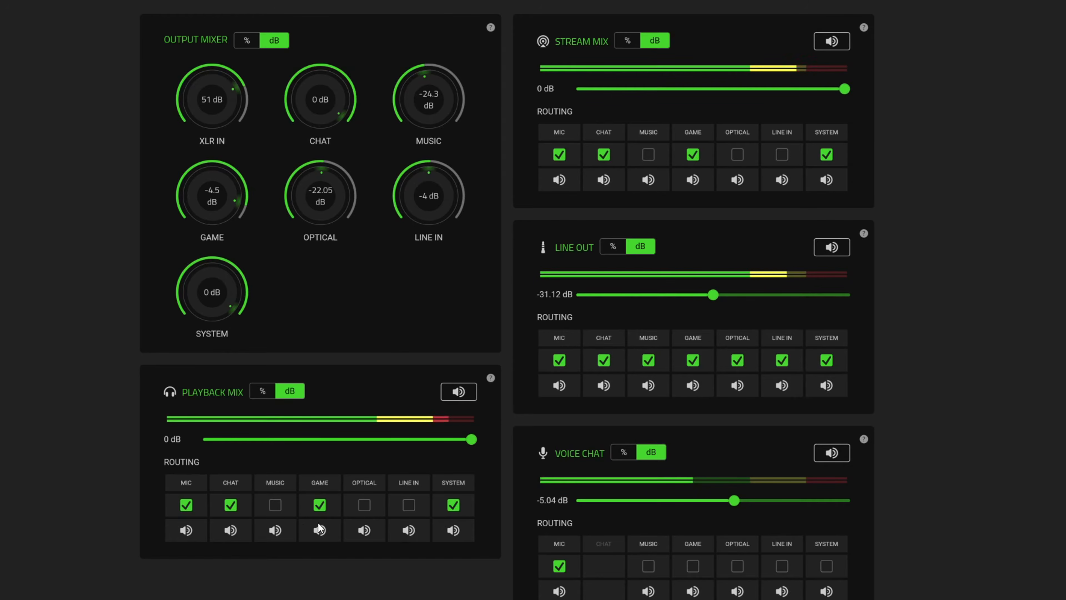
left_click(275, 505)
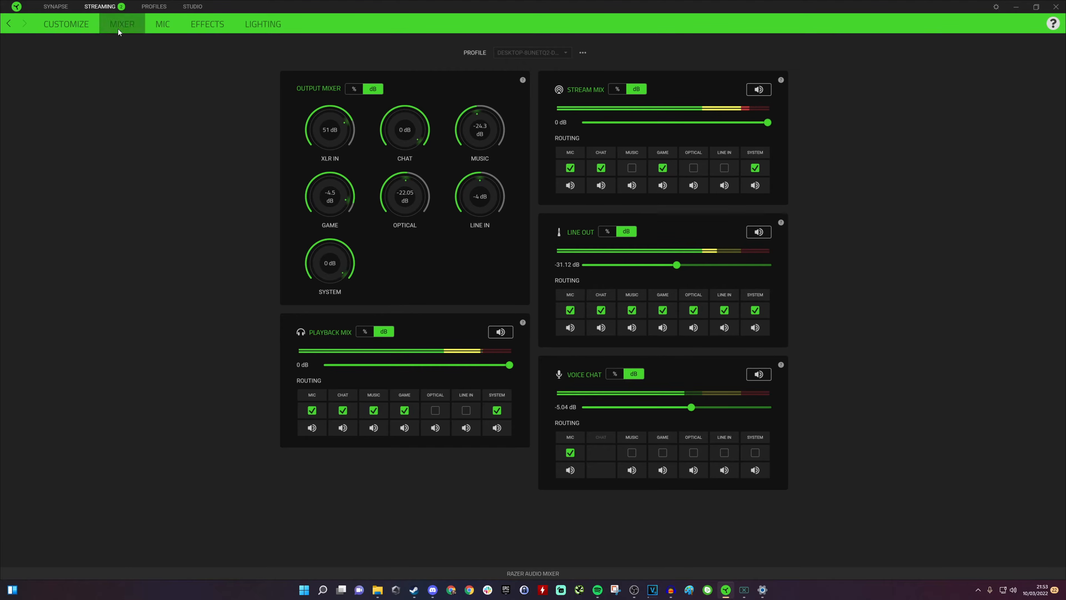
Step: Set Channel 4's audio source to System in the channel mapping
left_click(83, 26)
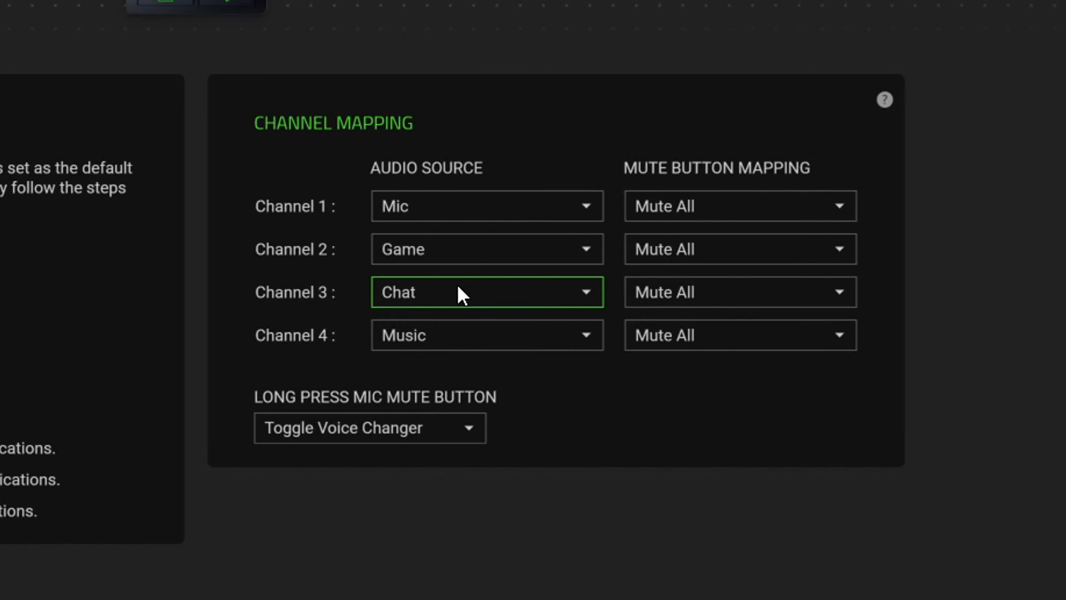
left_click(474, 335)
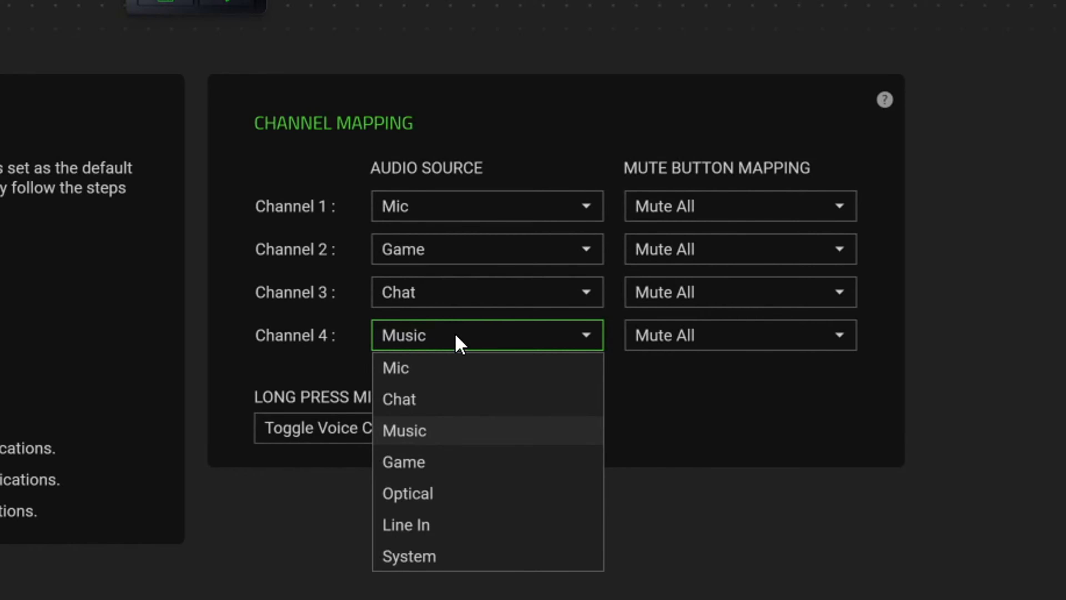
left_click(428, 557)
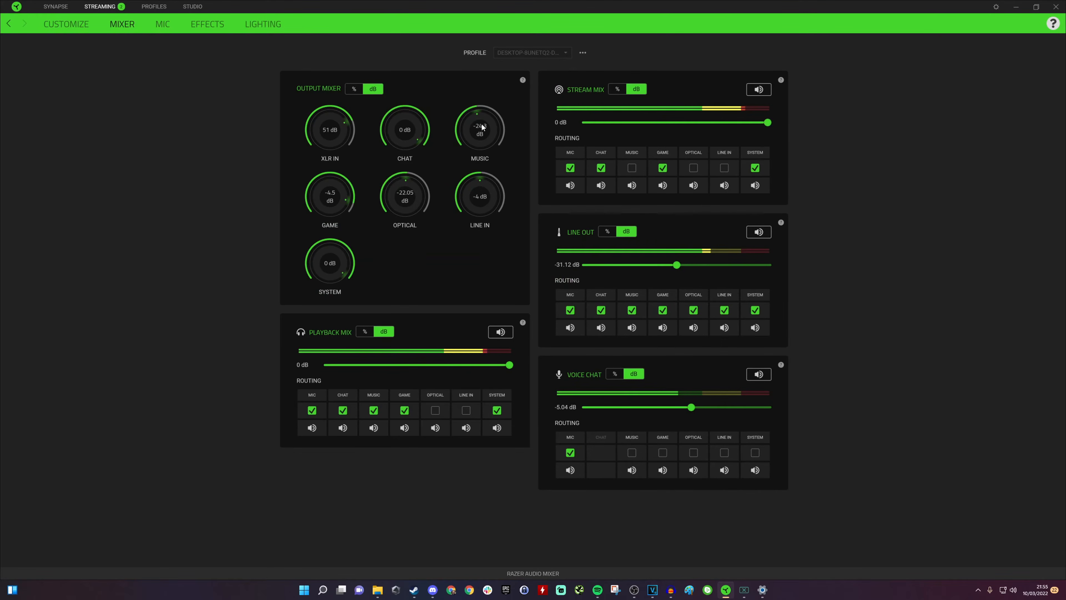
Step: Switch the output mixer to percent and turn the Music level down to about 20%
left_click_drag(482, 127, 503, 143)
left_click(354, 89)
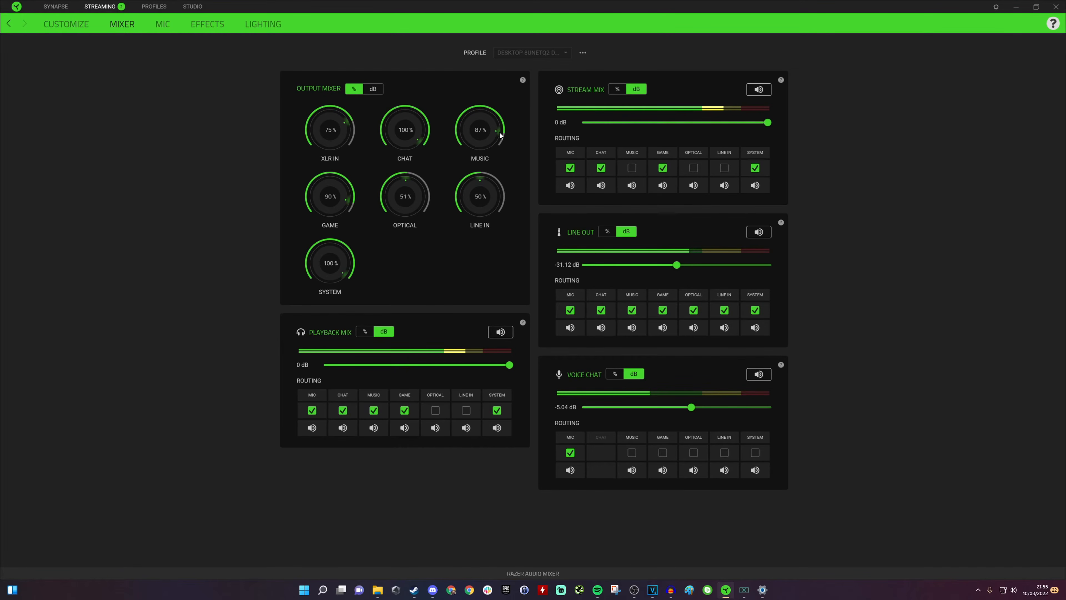
left_click_drag(500, 132, 467, 127)
Step: Switch to Spotify, start playing a StreamBeats track, and minimize the window
left_click(601, 592)
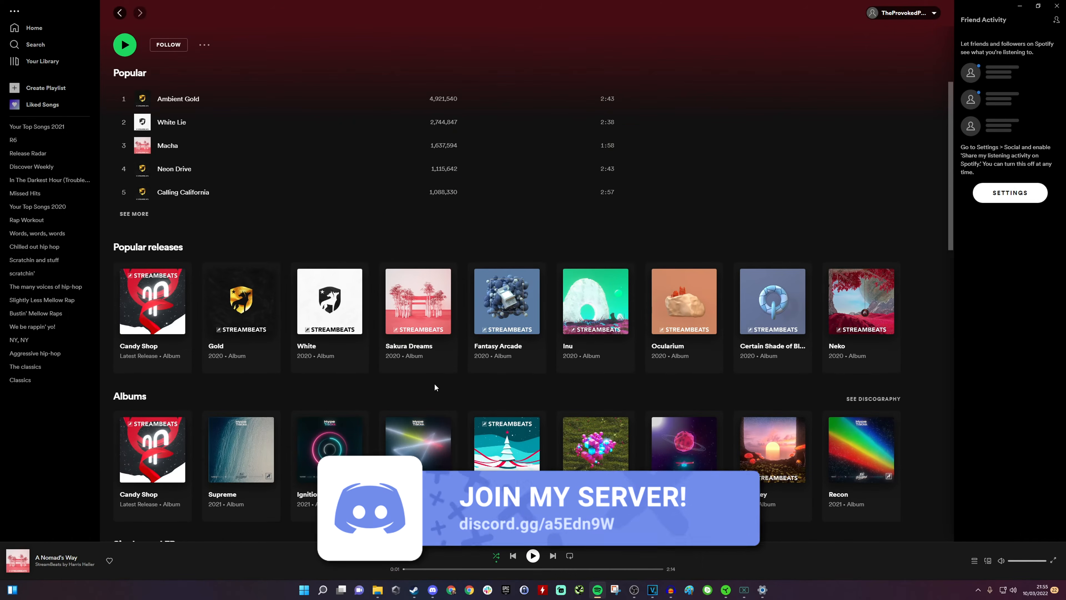
scroll(294, 294, "up", 5)
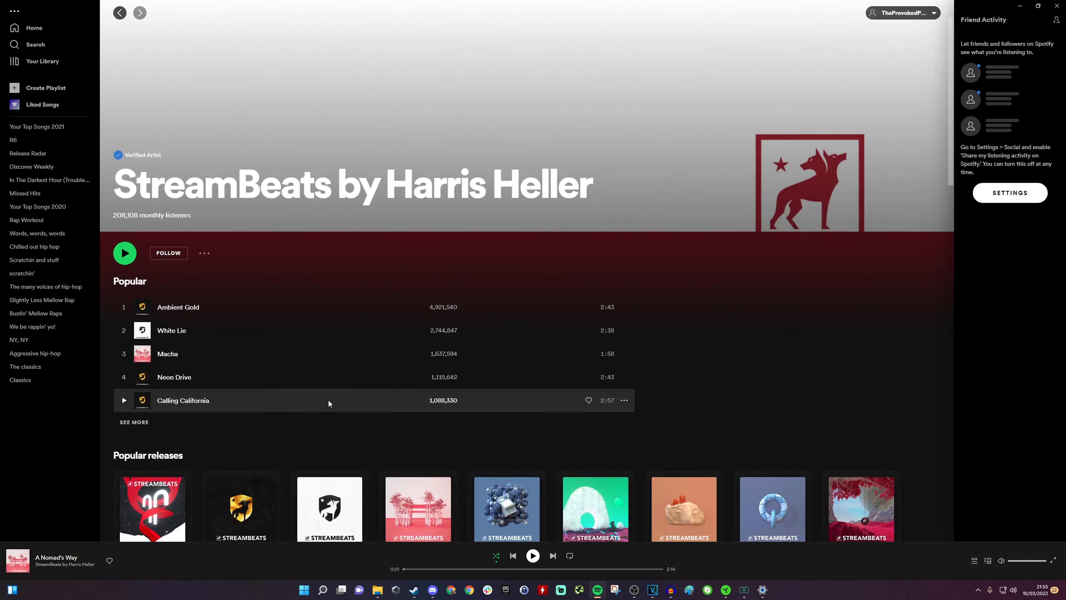
scroll(324, 399, "down", 5)
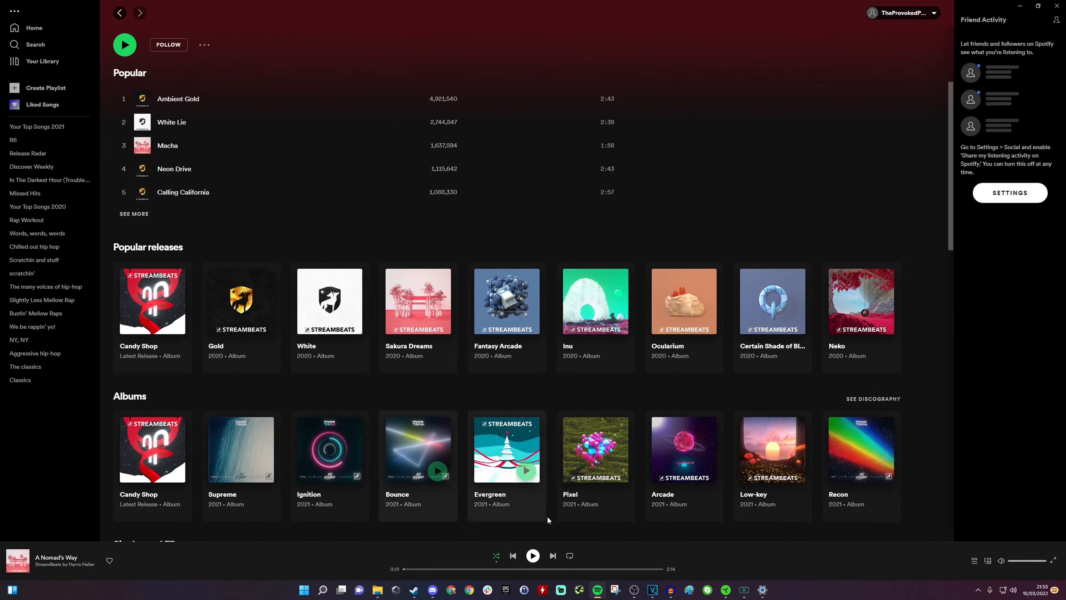
left_click(532, 556)
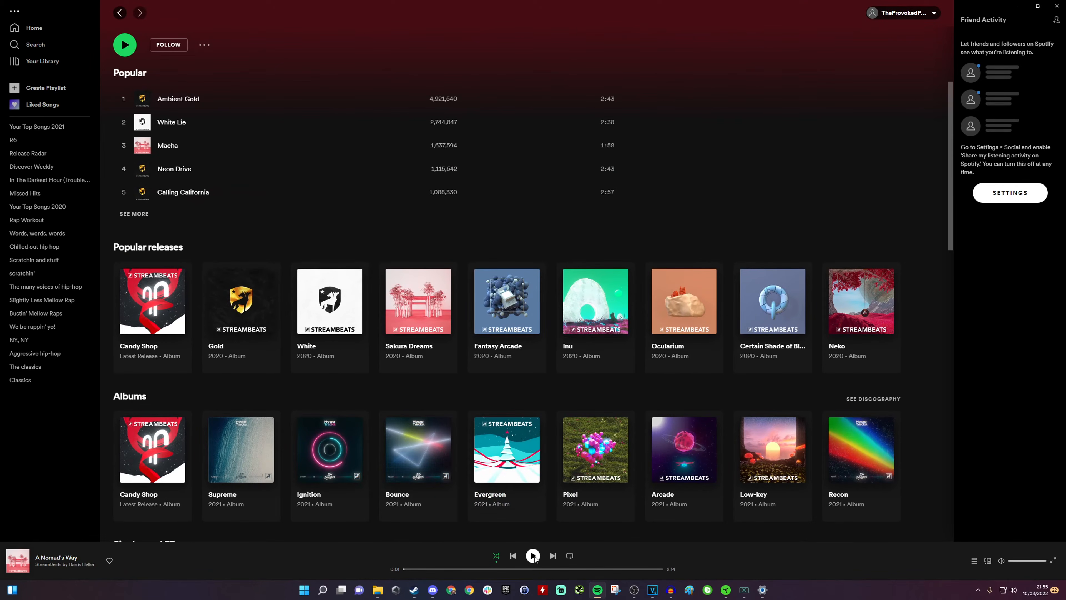
left_click(1021, 8)
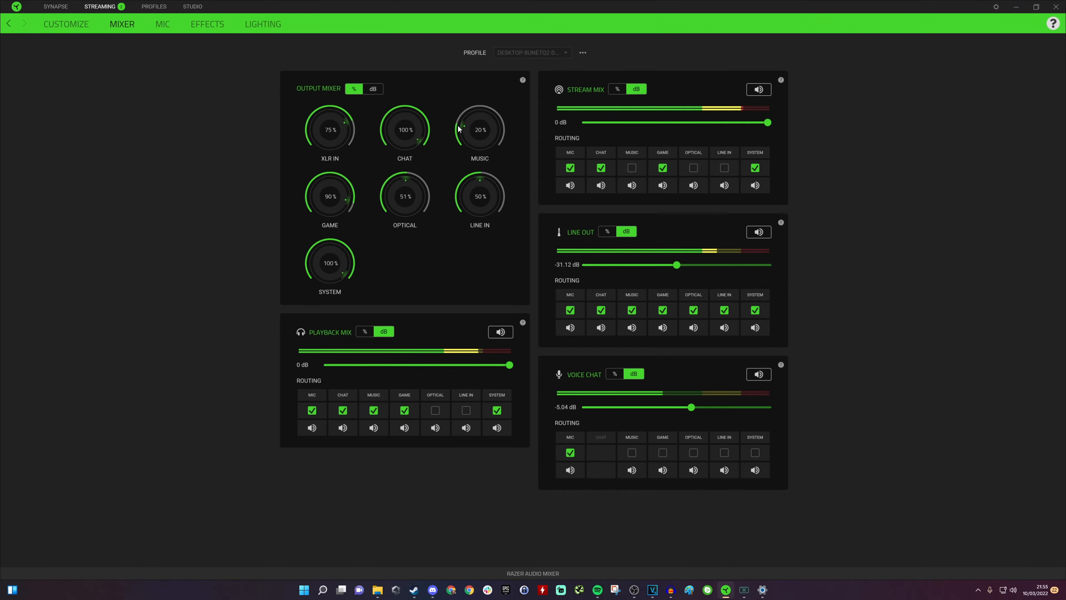
Step: Turn the Music output level down to about 6%
left_click_drag(459, 129, 468, 137)
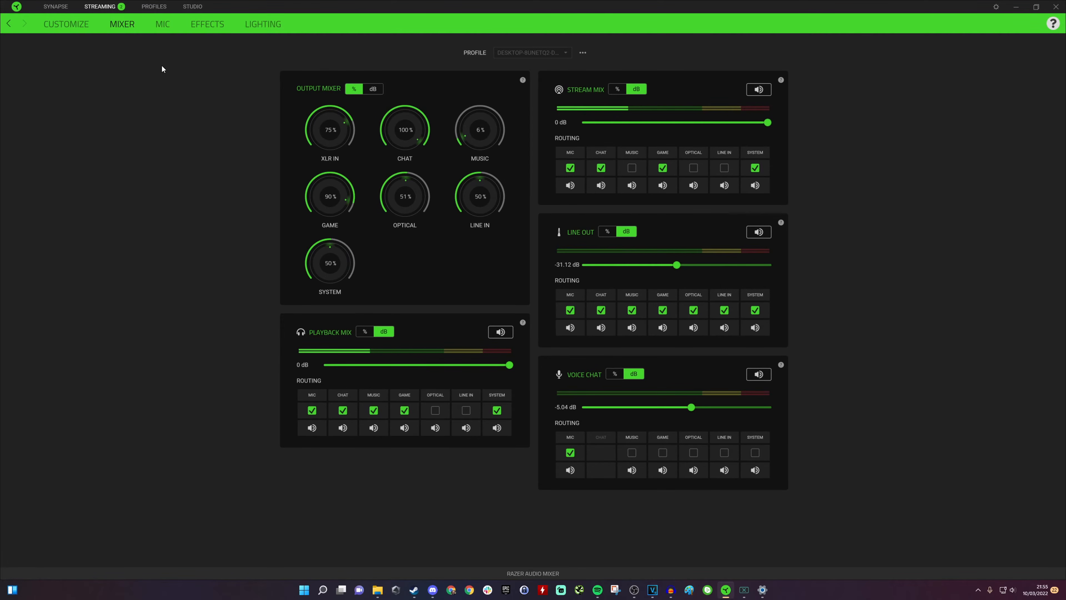
Step: Set Channel 4's audio source back to Music in the channel mapping
left_click(80, 27)
left_click(655, 263)
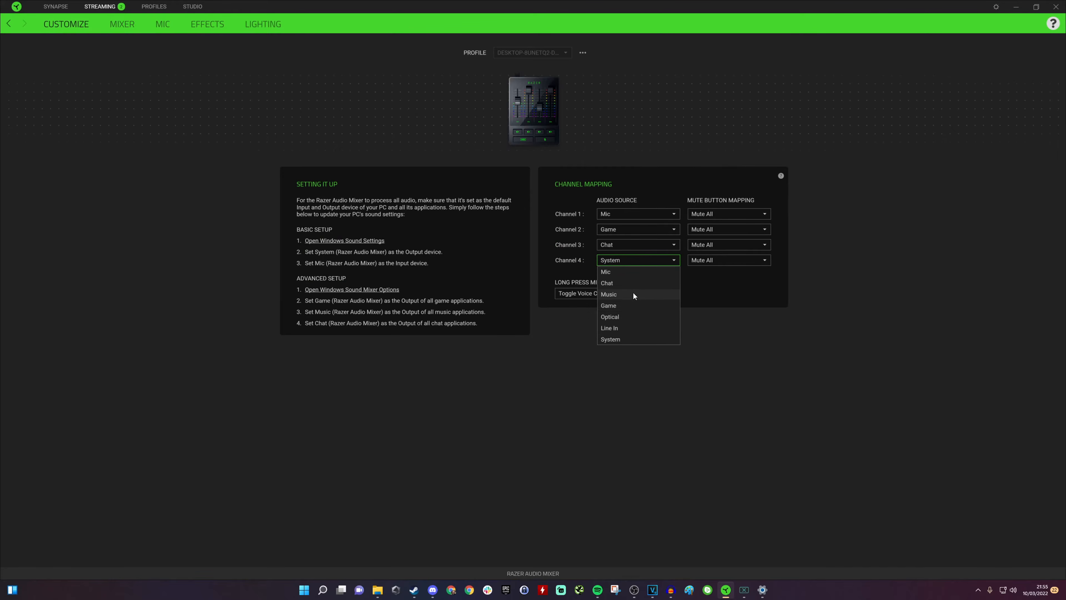
left_click(625, 294)
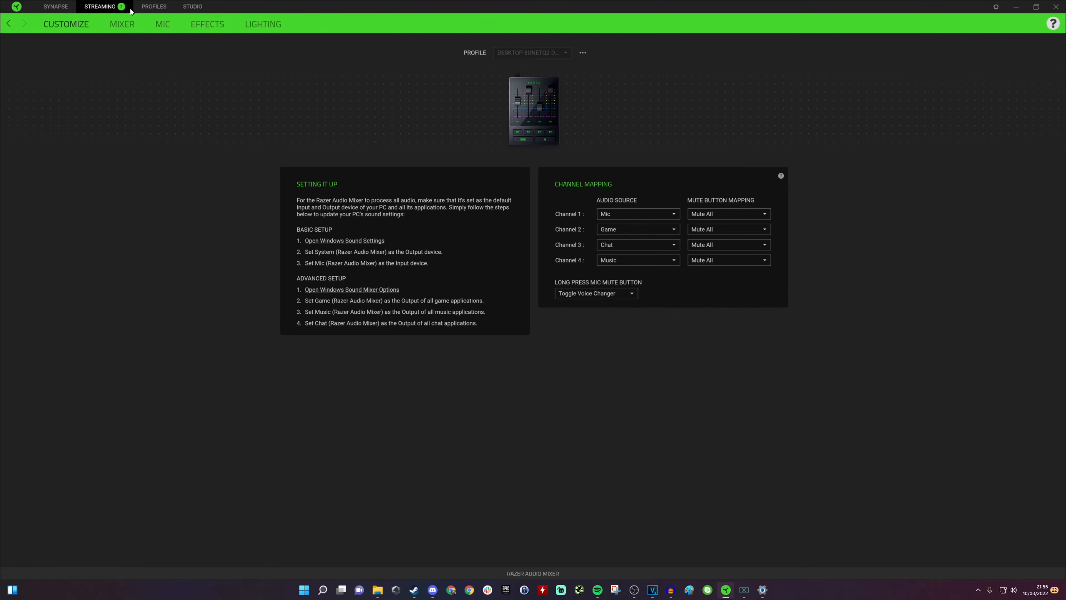
Step: Re-enable Music routing in the Stream Mix and set the Music output level to about 45%
left_click(122, 24)
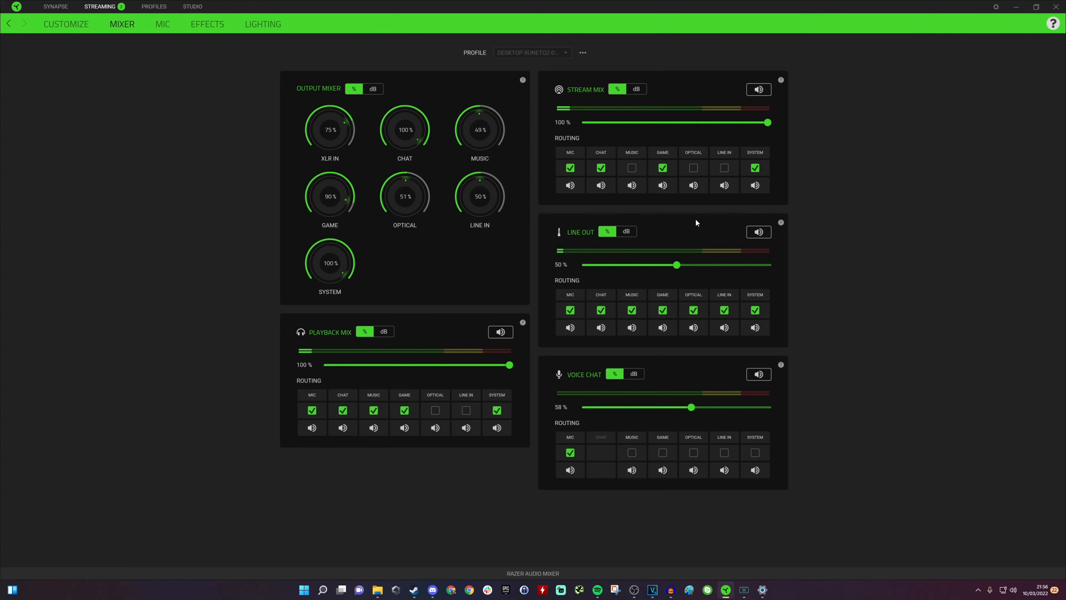
left_click(630, 171)
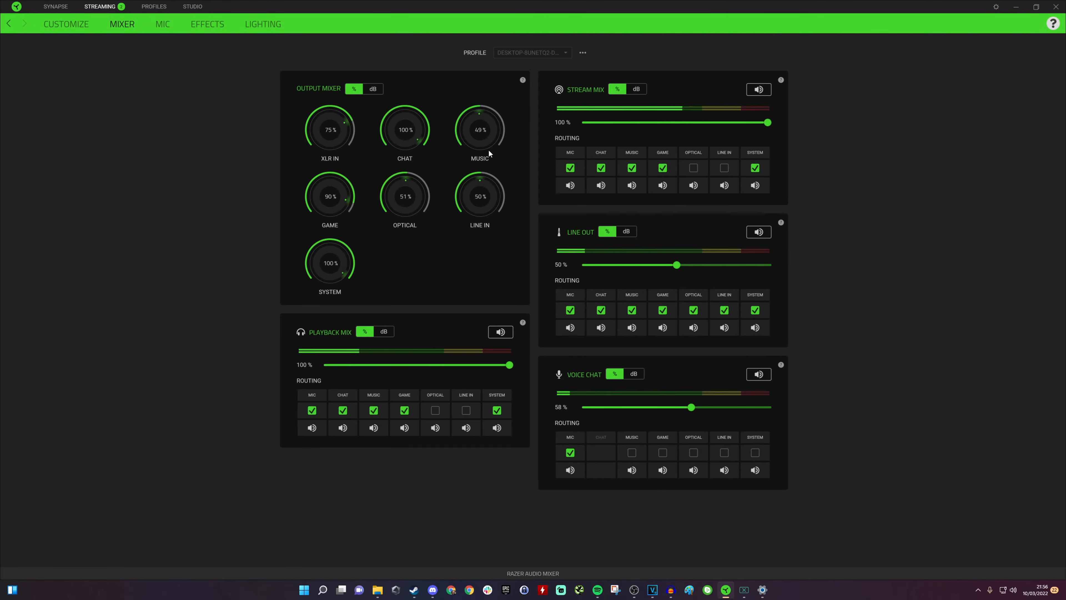
left_click_drag(479, 112, 476, 113)
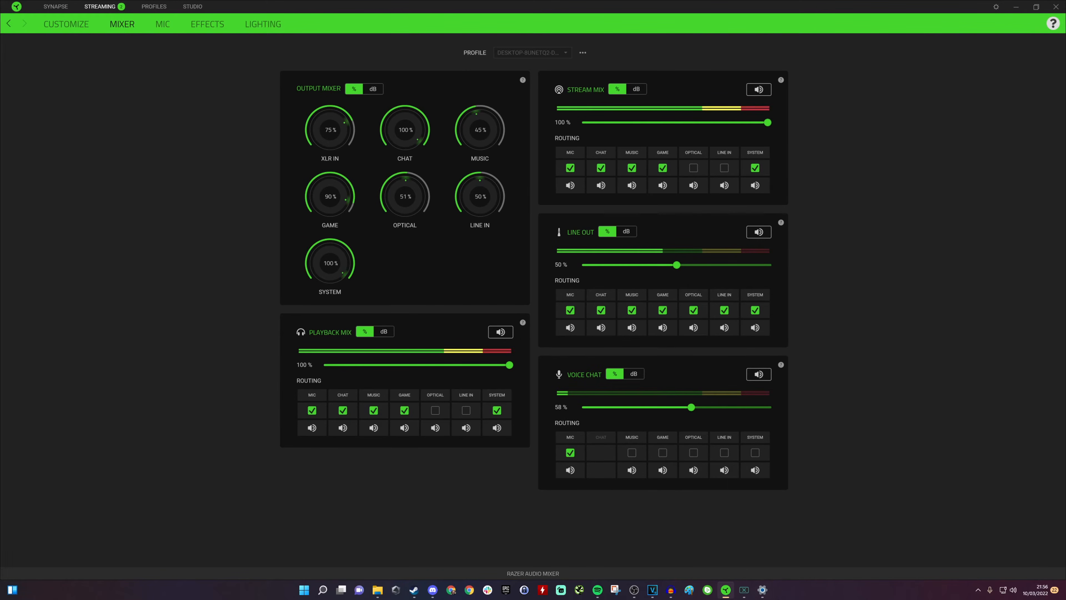
Step: In Windows Volume mixer, set Spotify Music's output device to Music (3- Razer Audio Mixer)
left_click(762, 590)
scroll(493, 384, "down", 3)
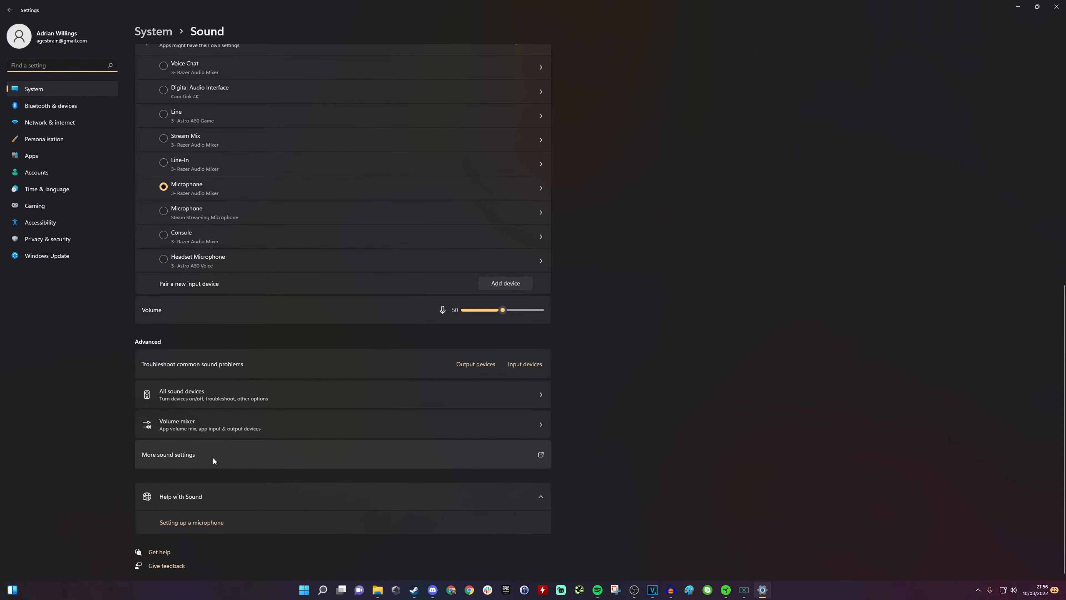
left_click(206, 428)
scroll(289, 360, "down", 2)
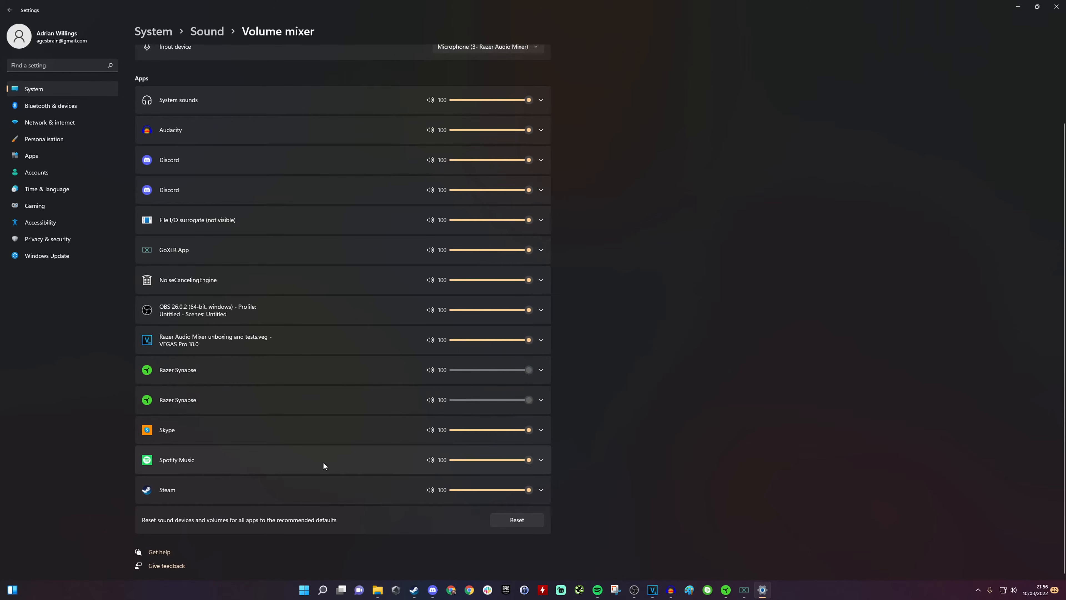
left_click(236, 458)
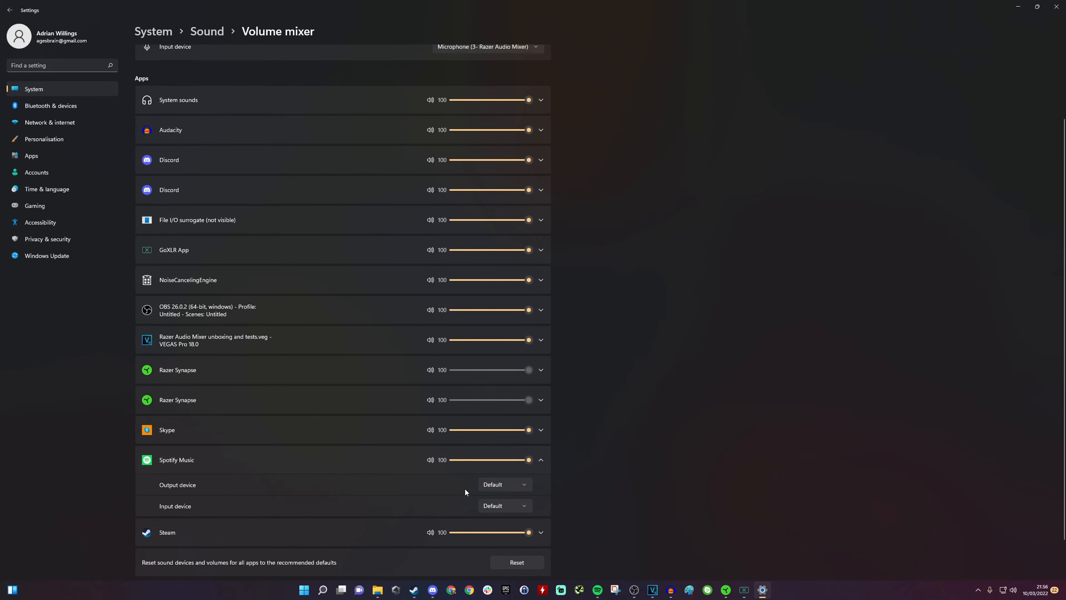
left_click(490, 487)
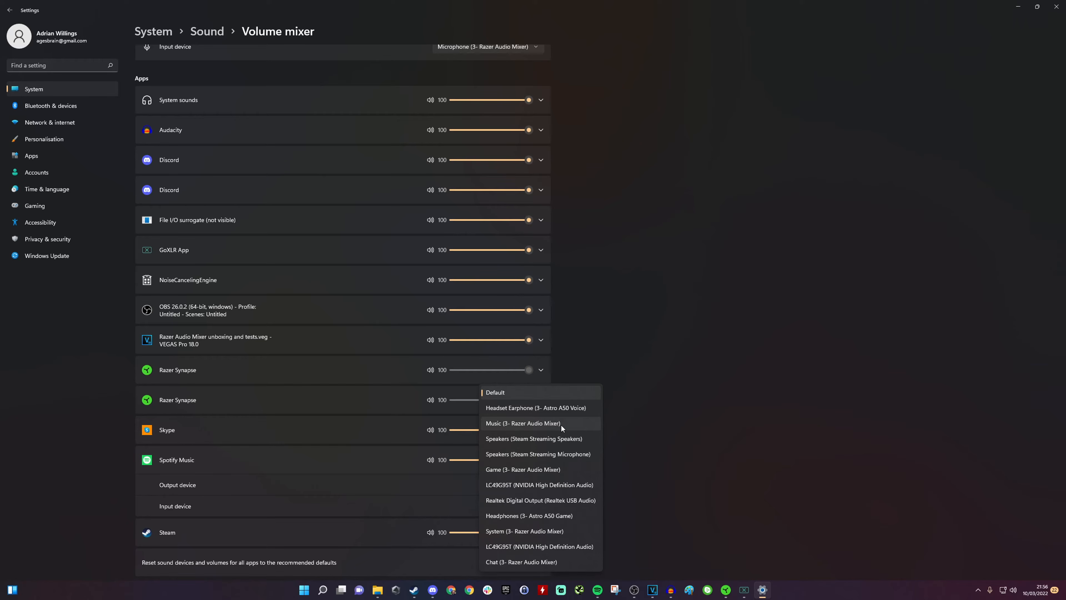
left_click(560, 423)
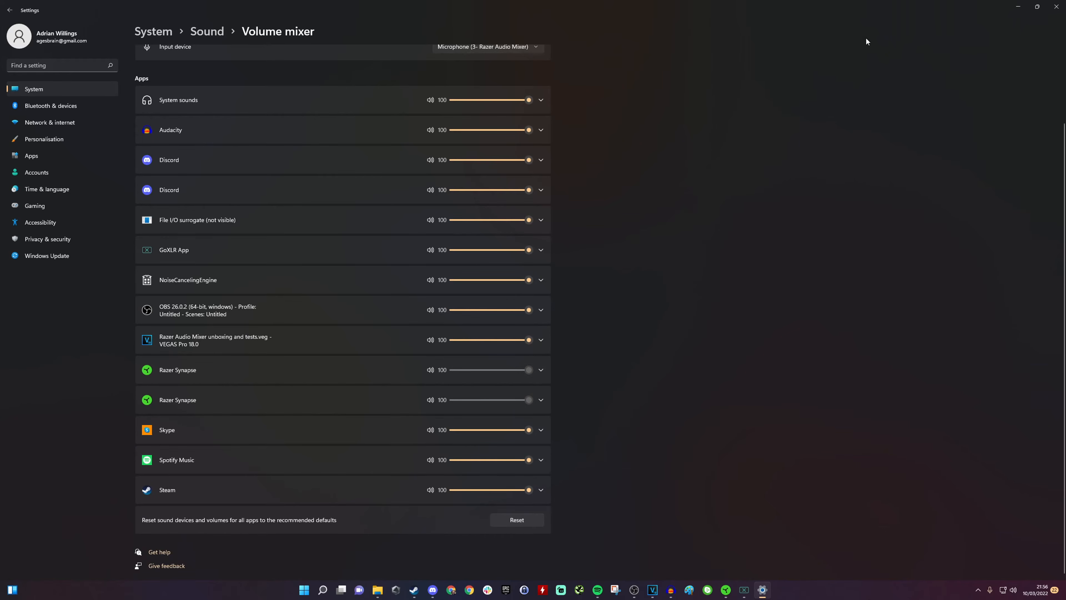
Step: Turn the Music output level in the Output Mixer to about 44%
left_click(1016, 8)
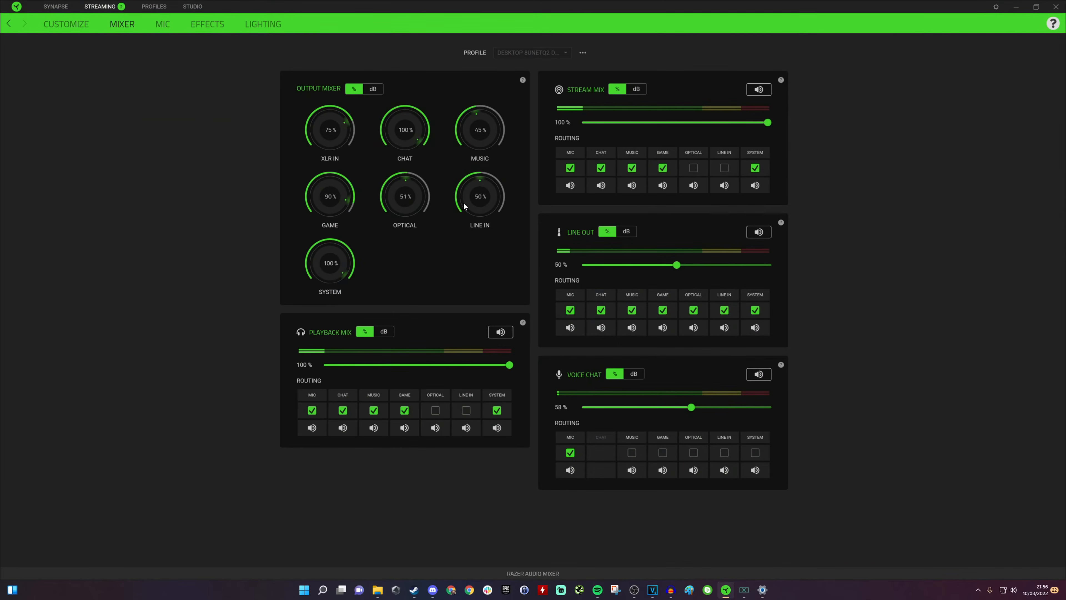
left_click_drag(478, 115, 461, 86)
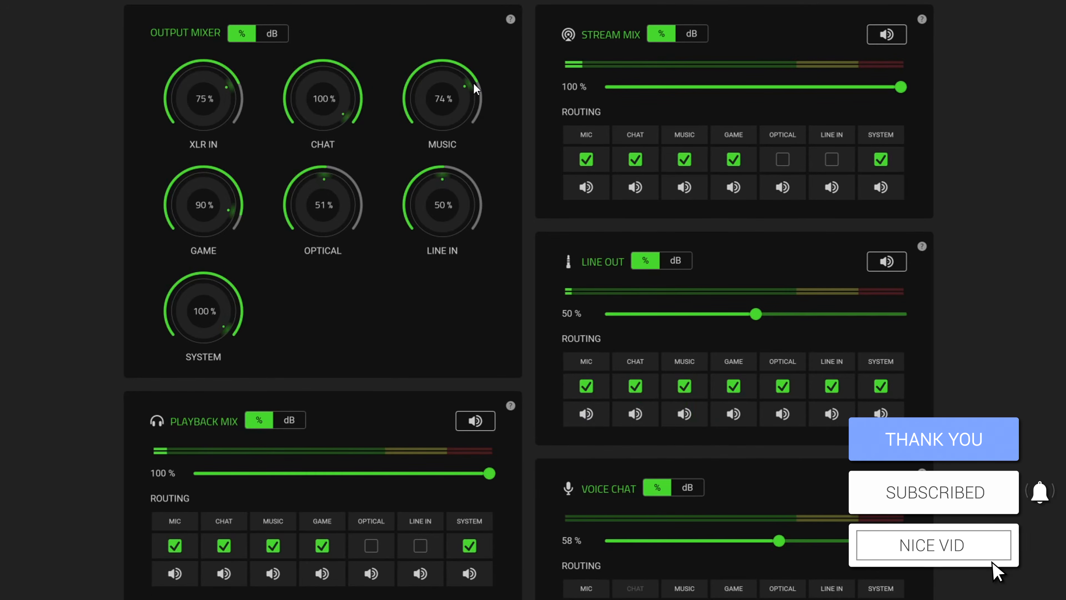
left_click_drag(465, 85, 437, 77)
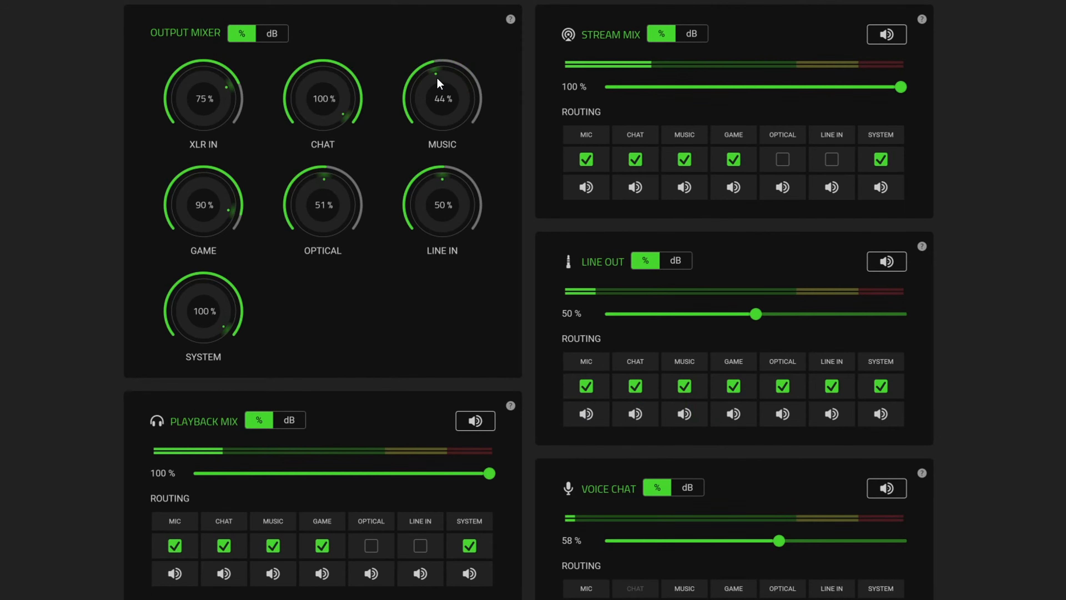
Step: Toggle Music routing off and back on in the Stream Mix, and turn off Music routing in the Playback Mix
left_click(685, 159)
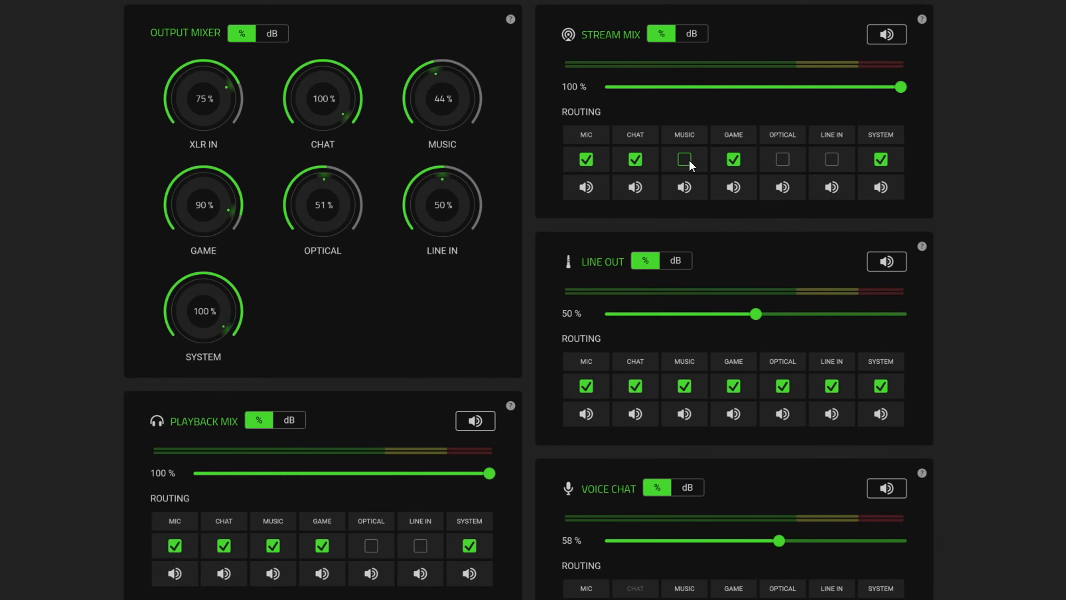
left_click(686, 161)
left_click(273, 545)
Step: Set the Music output level to about 33% and toggle the Stream Mix Music routing off and back on
left_click_drag(421, 124, 461, 75)
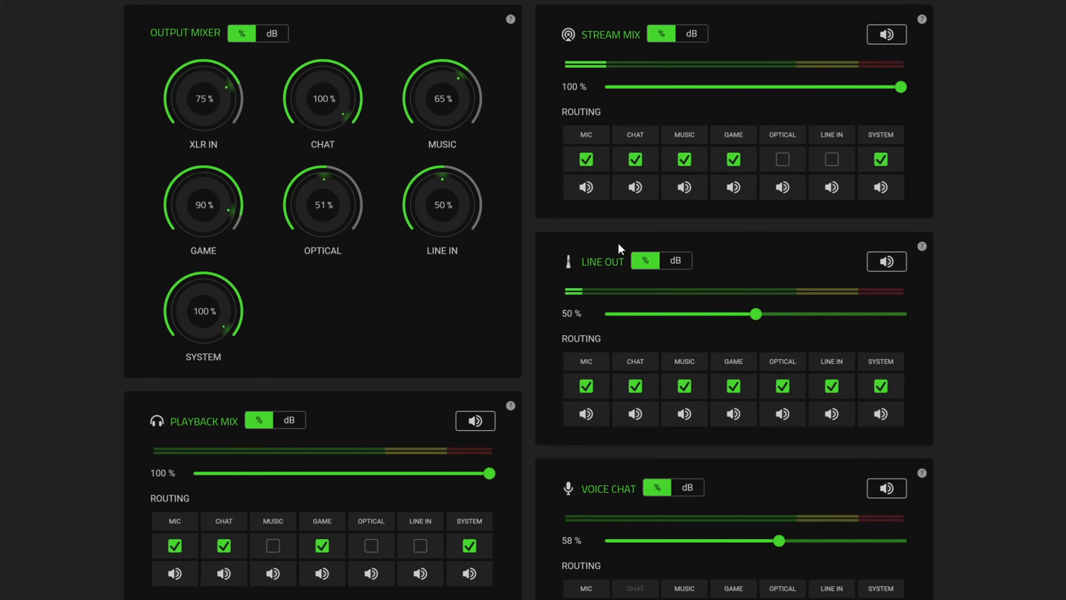
left_click_drag(460, 81, 477, 98)
left_click_drag(473, 100, 467, 130)
left_click(684, 160)
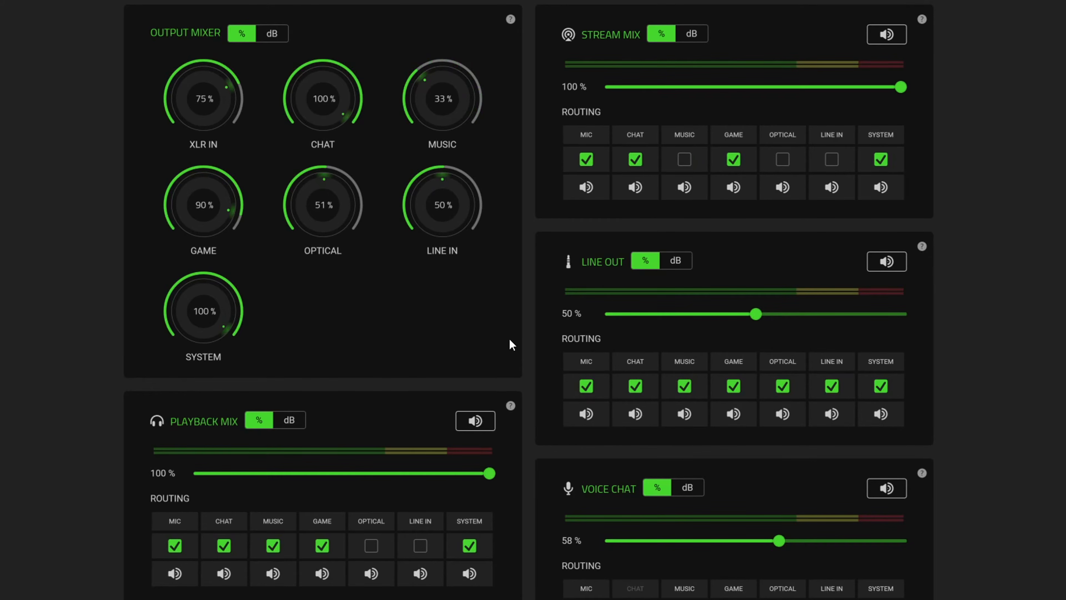
left_click(683, 163)
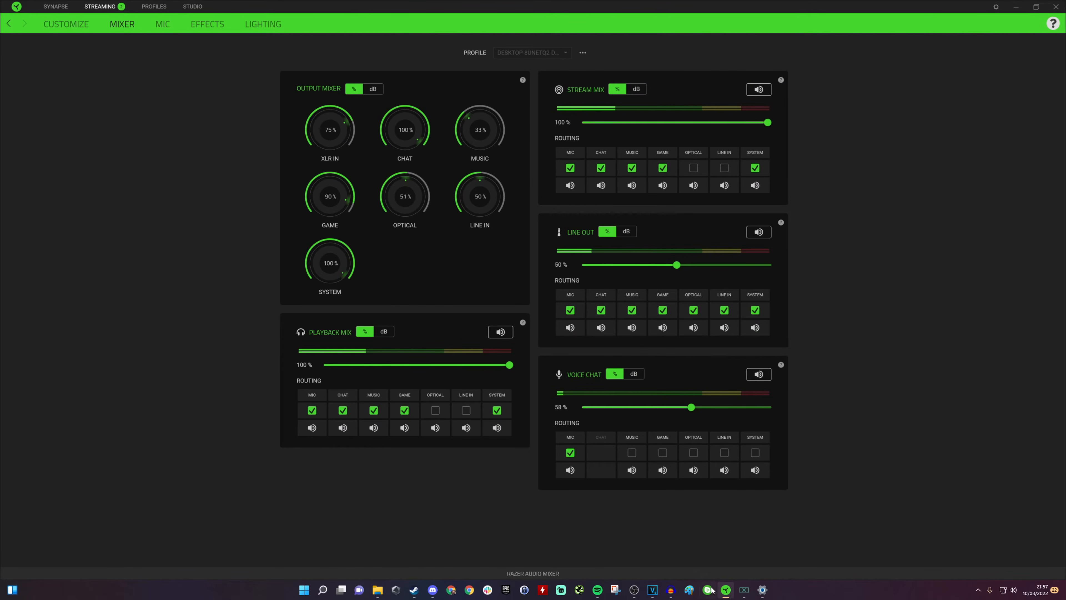
Step: Start music playback in Spotify and minimize its window
left_click(597, 590)
left_click(533, 556)
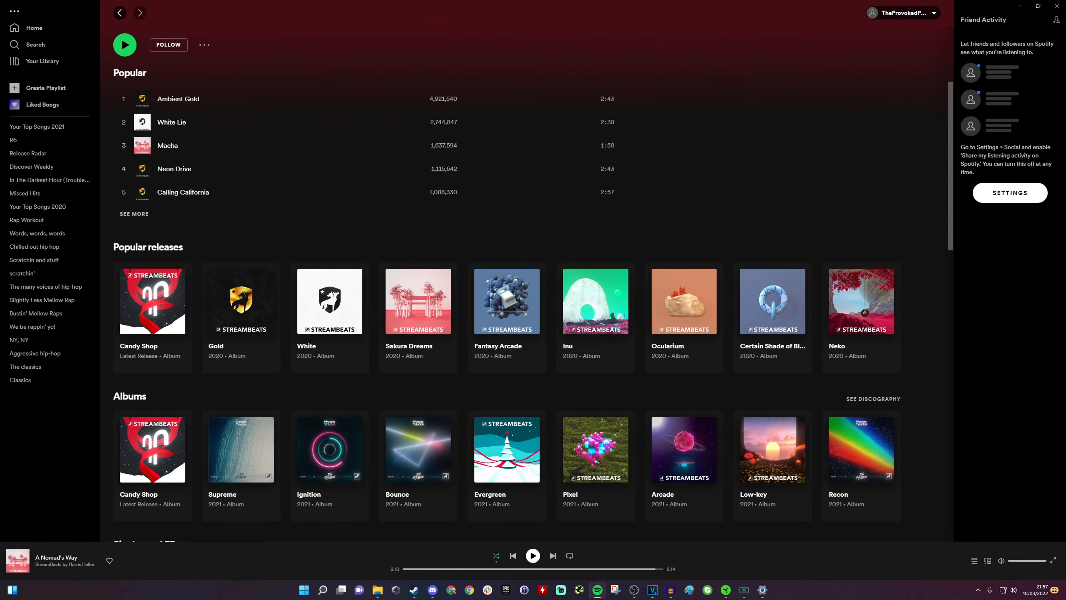
left_click(1020, 7)
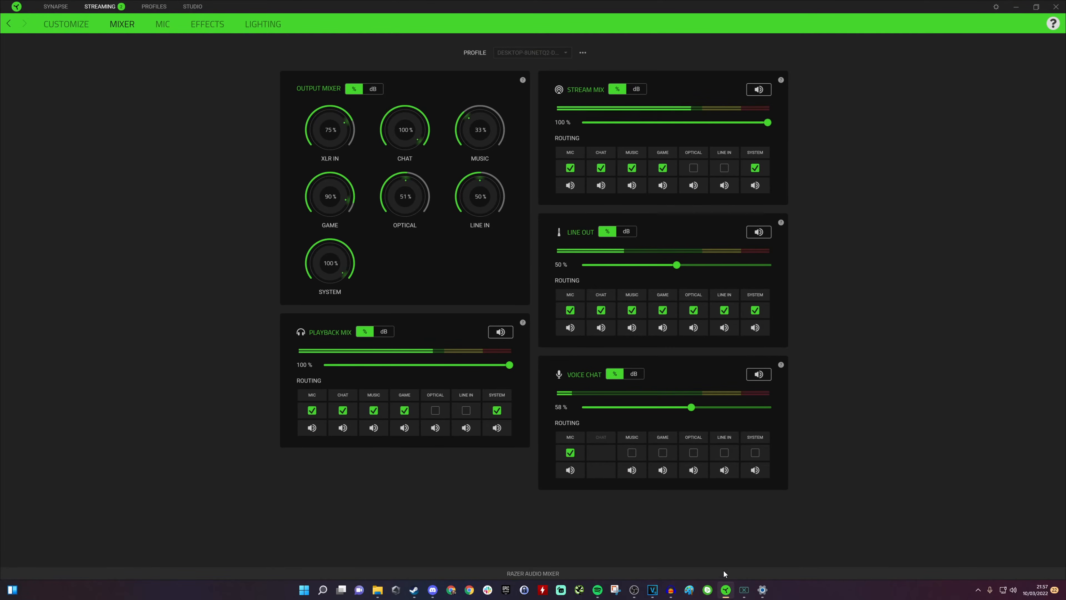
left_click(763, 590)
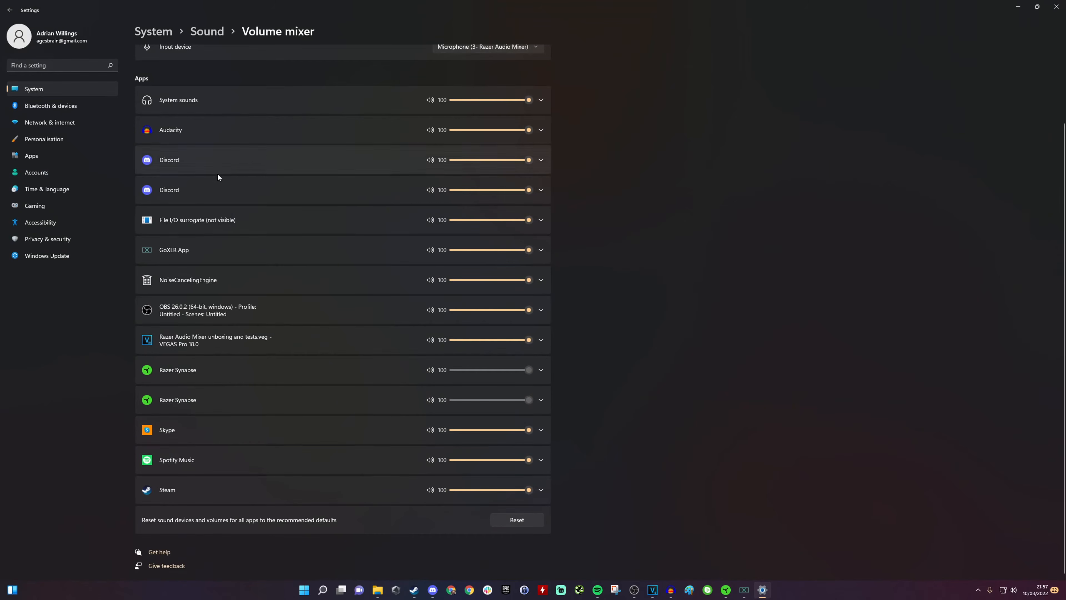
scroll(257, 252, "up", 2)
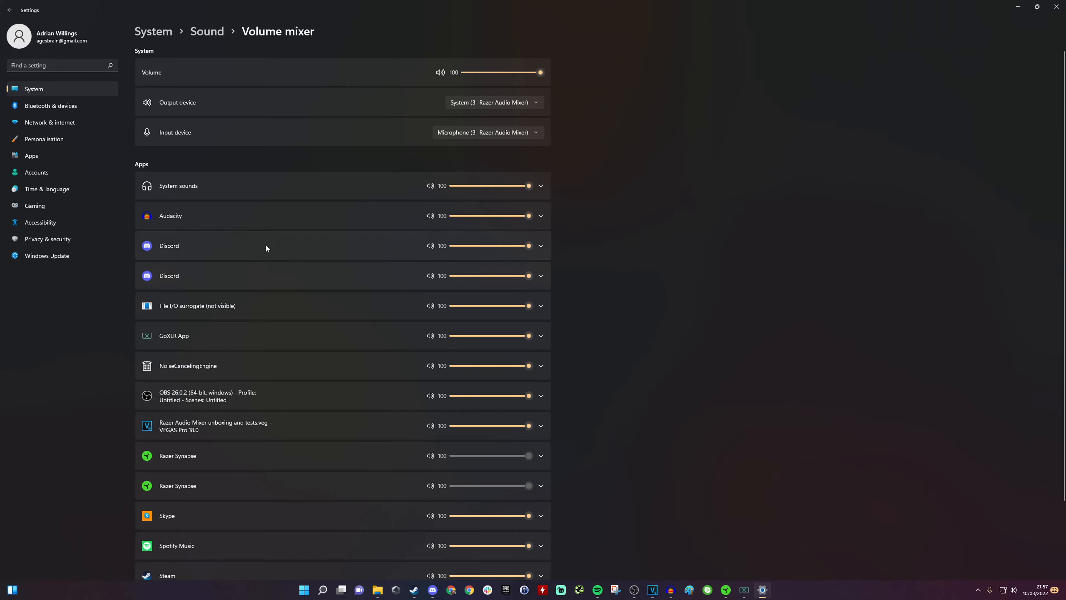
scroll(273, 264, "down", 2)
Step: Launch Ready or Not from the Steam library using the DirectX 12 option
left_click(415, 592)
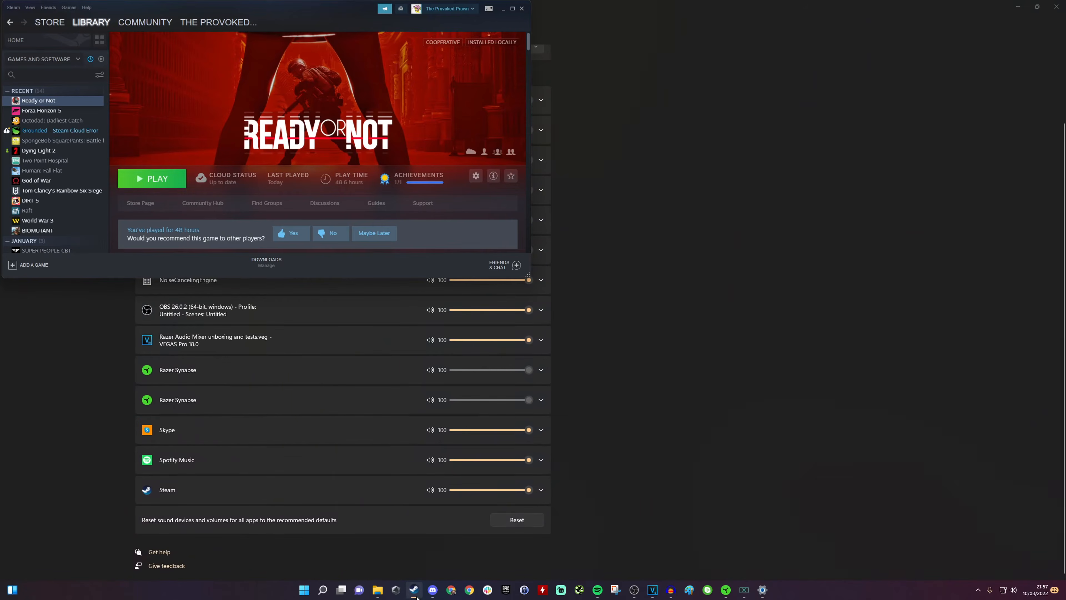
left_click(152, 179)
left_click(495, 297)
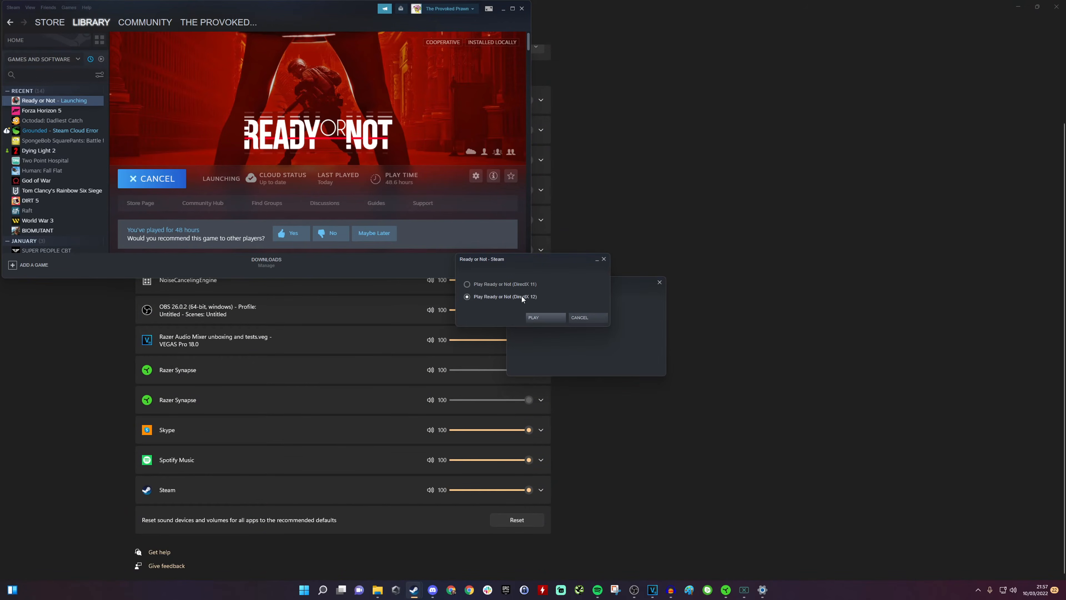
left_click(539, 318)
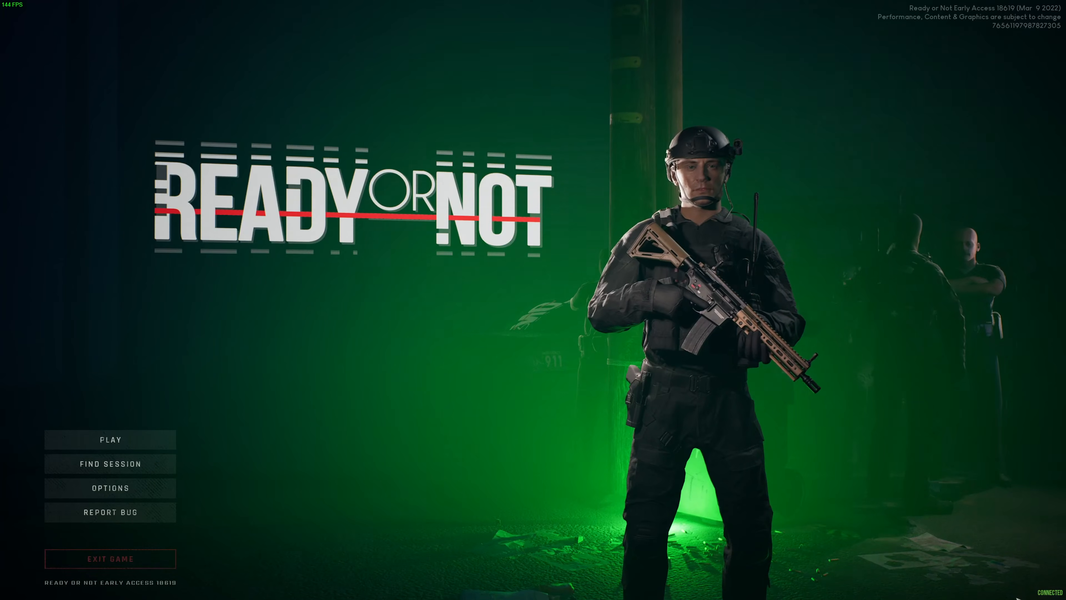
Step: In Windows Volume mixer, set Ready Or Not's output device to Game (3- Razer Audio Mixer)
key("super")
right_click(1013, 590)
left_click(942, 554)
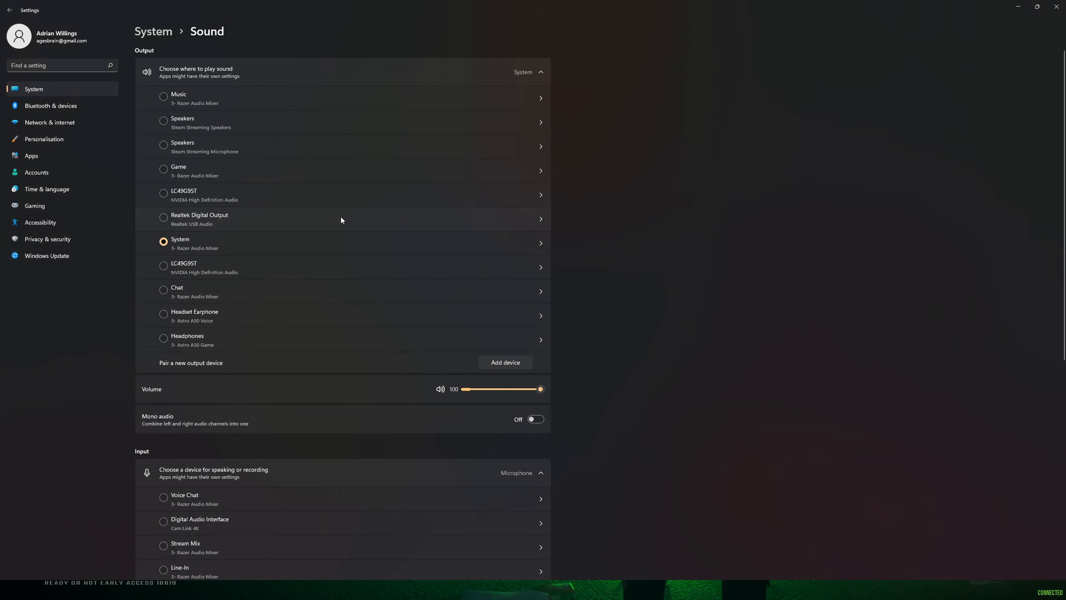
scroll(307, 336, "down", 9)
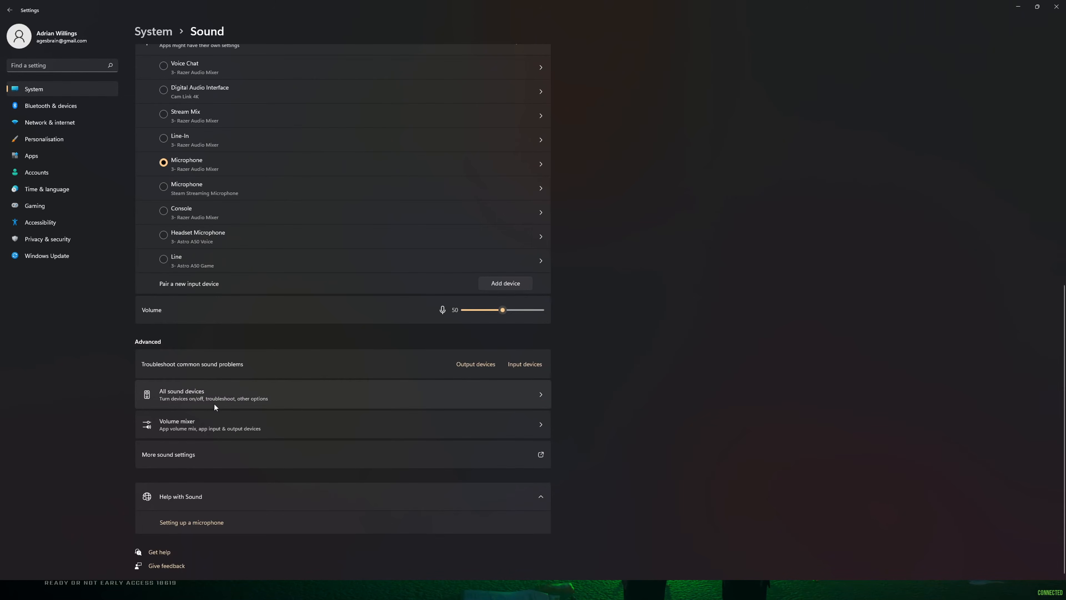
left_click(327, 425)
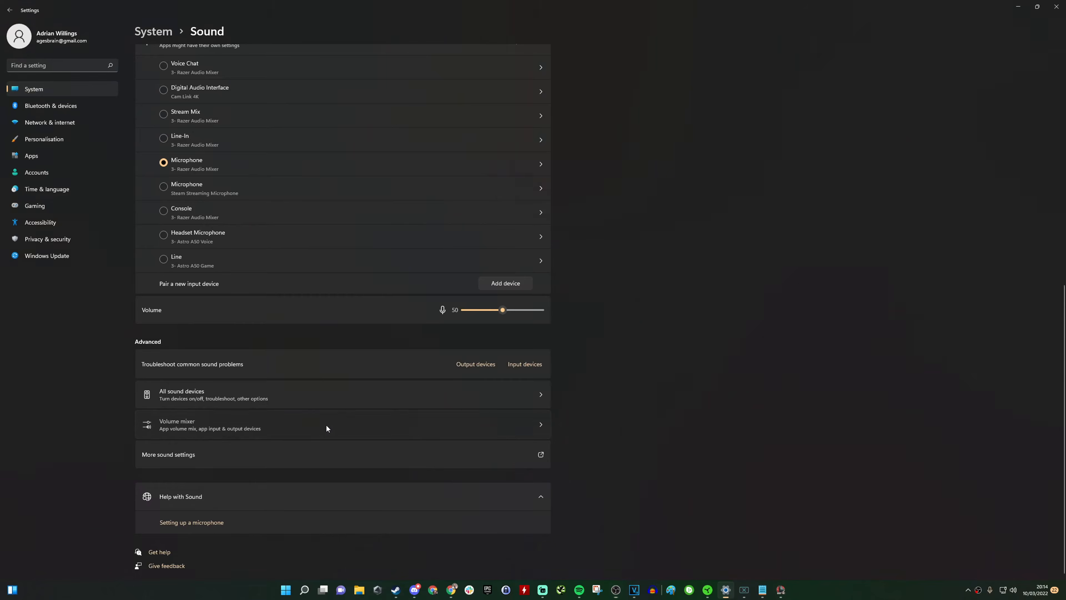
scroll(283, 278, "down", 3)
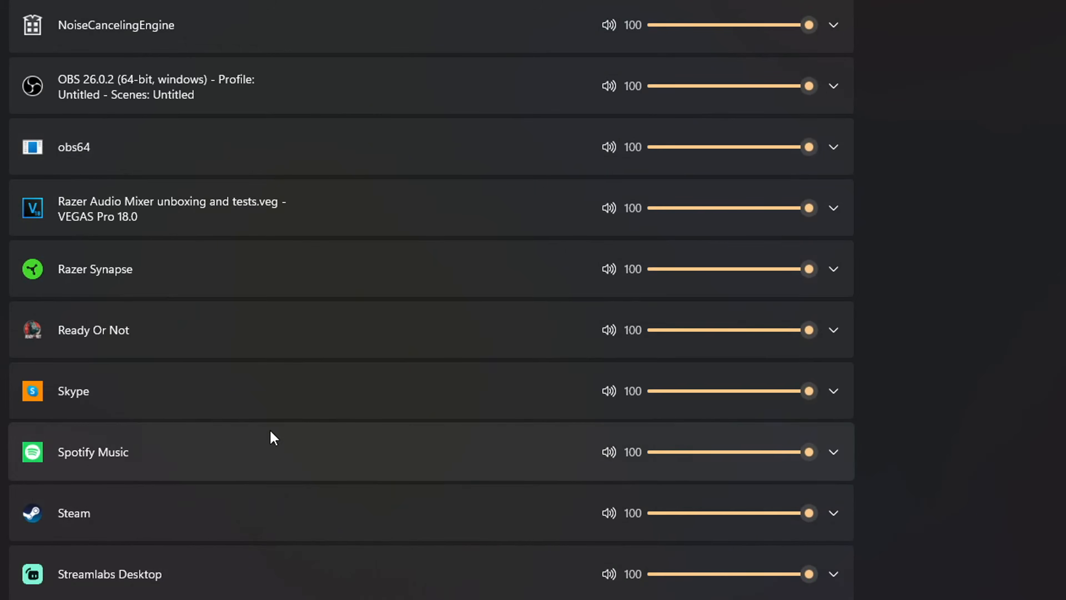
left_click(246, 345)
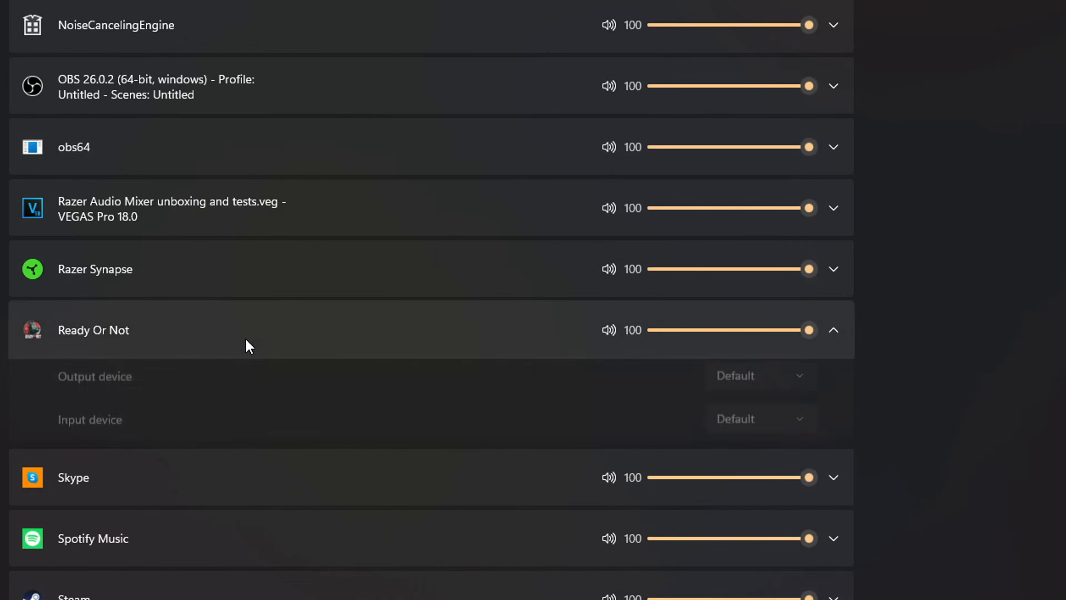
left_click(726, 379)
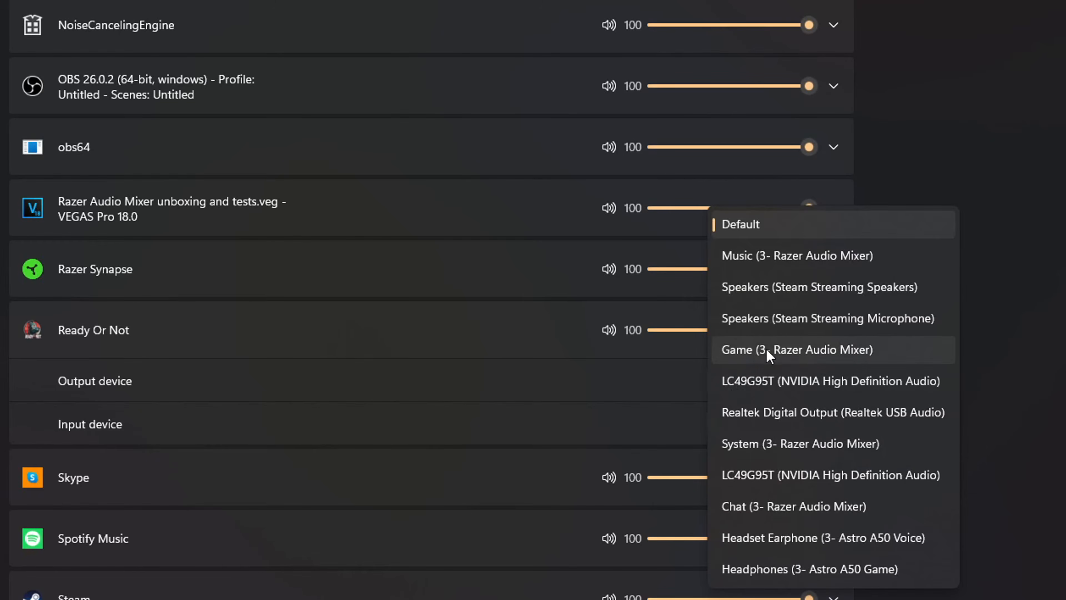
left_click(788, 353)
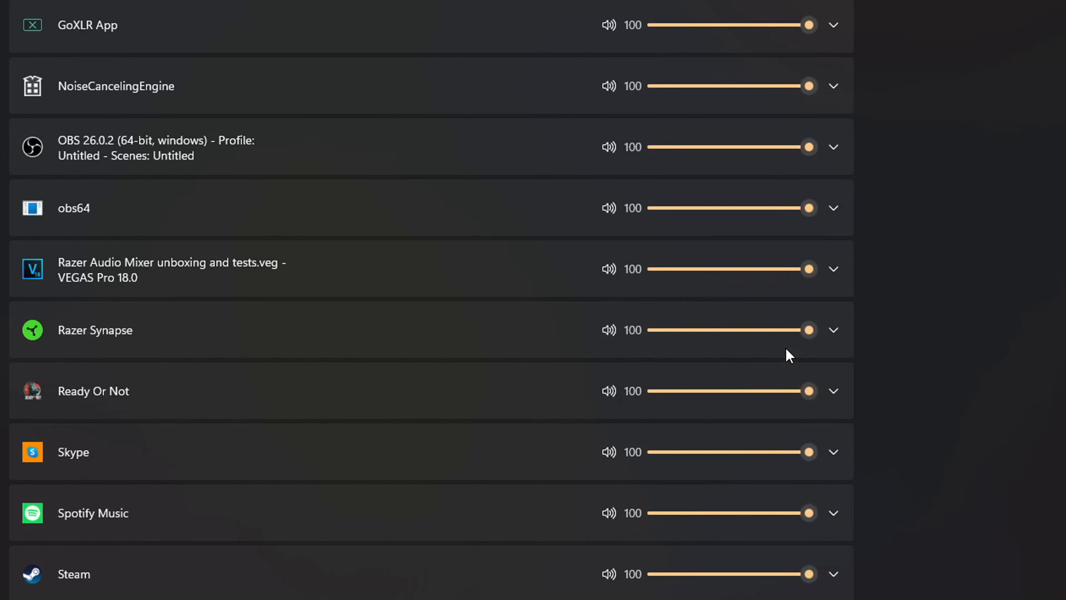
left_click(459, 402)
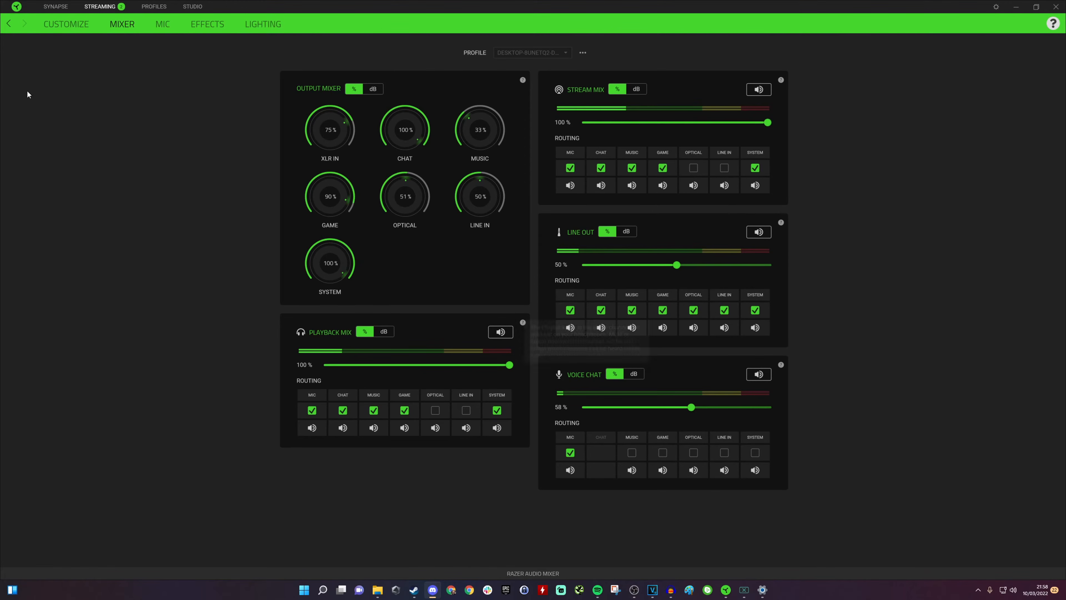
Step: In Discord's Voice & Video settings, set the input device to Voice Chat (3- Razer Audio Mixer)
left_click_drag(1, 168, 464, 2)
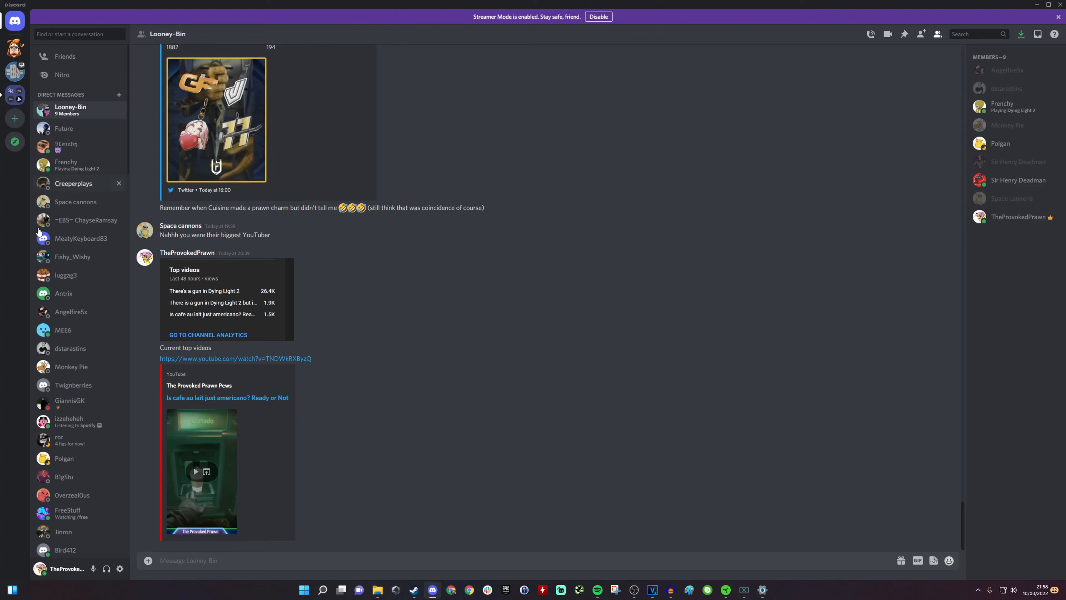
left_click(120, 569)
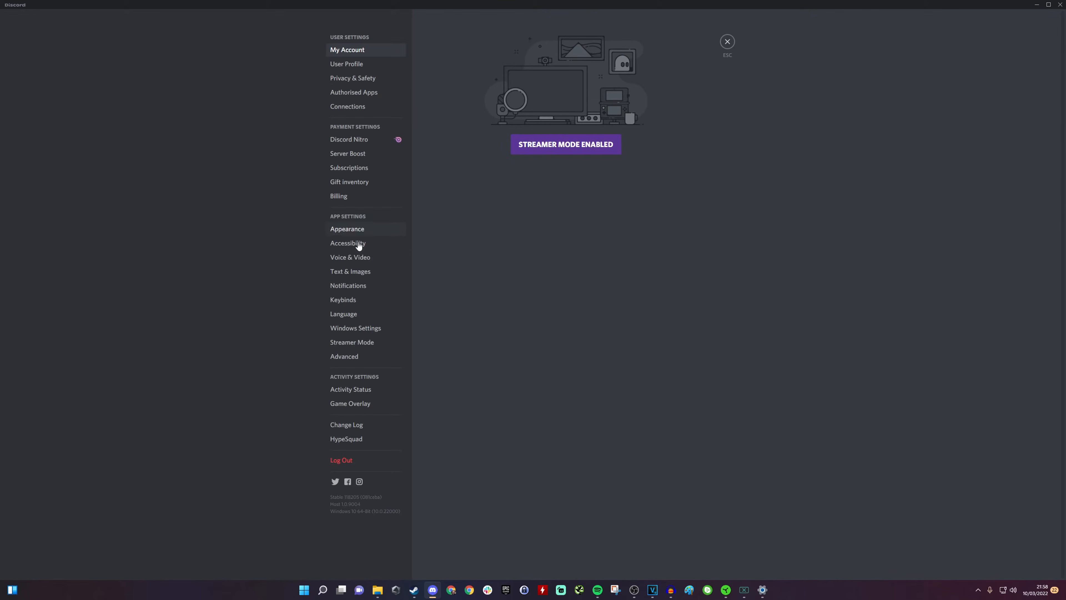
left_click(367, 258)
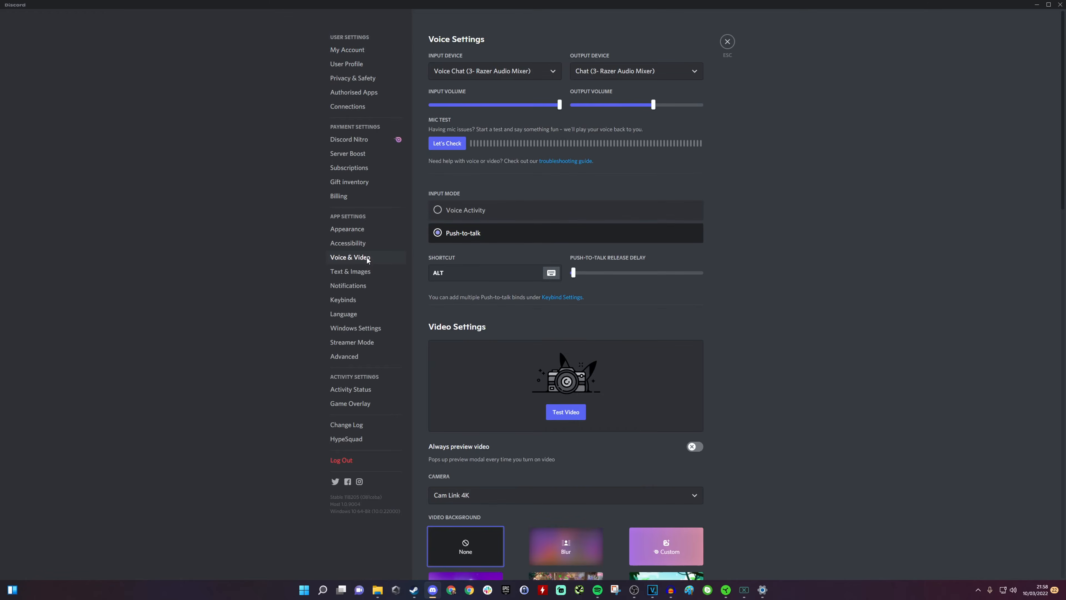
left_click(499, 72)
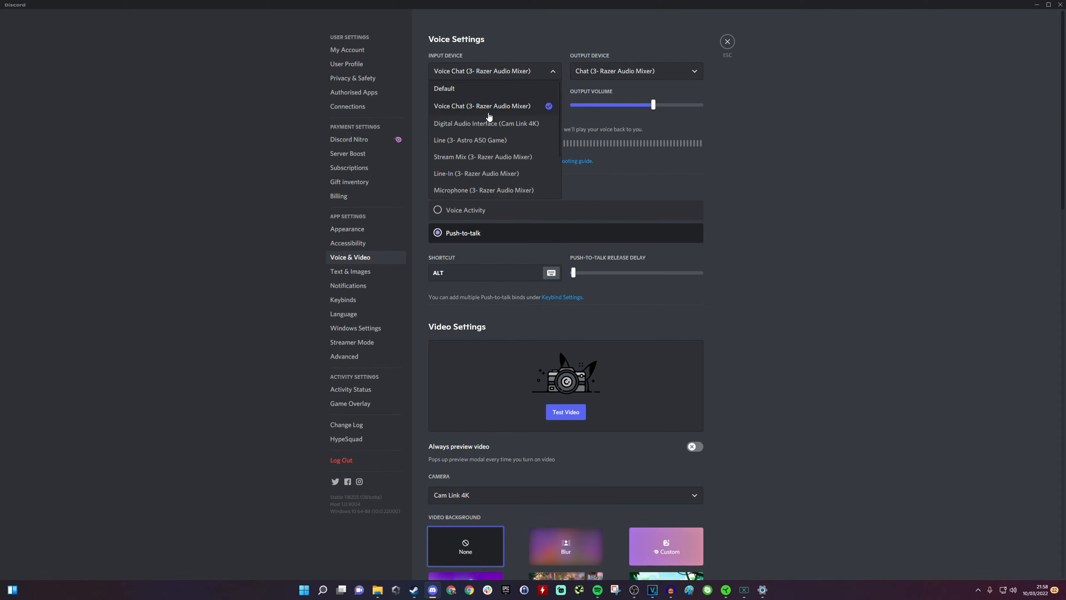
left_click(523, 106)
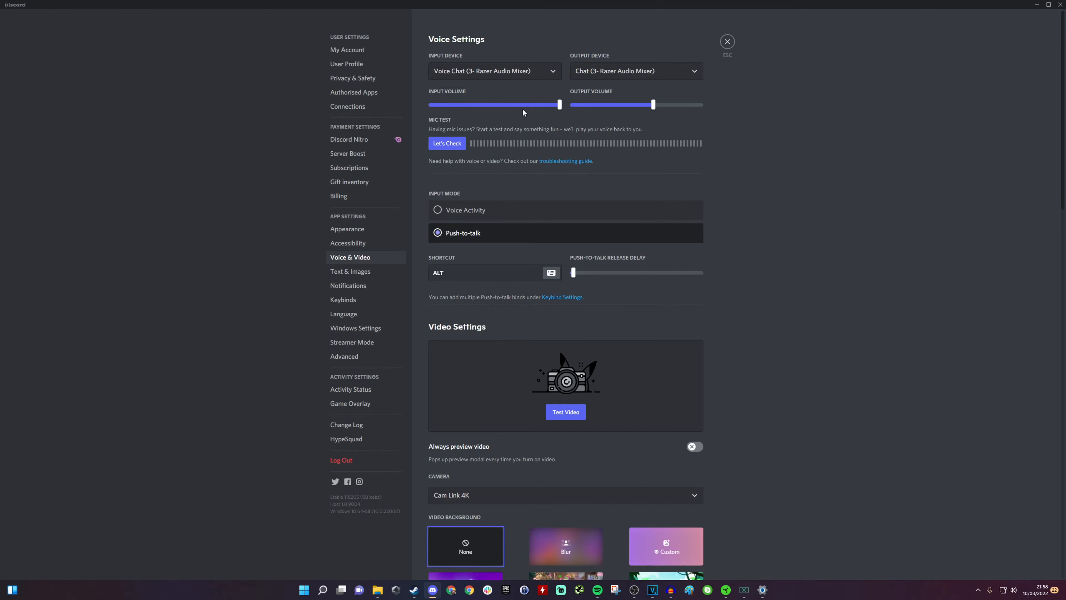
Step: Set Discord's output device to Chat (3- Razer Audio Mixer), then close settings and minimize Discord
left_click(619, 75)
scroll(620, 173, "down", 5)
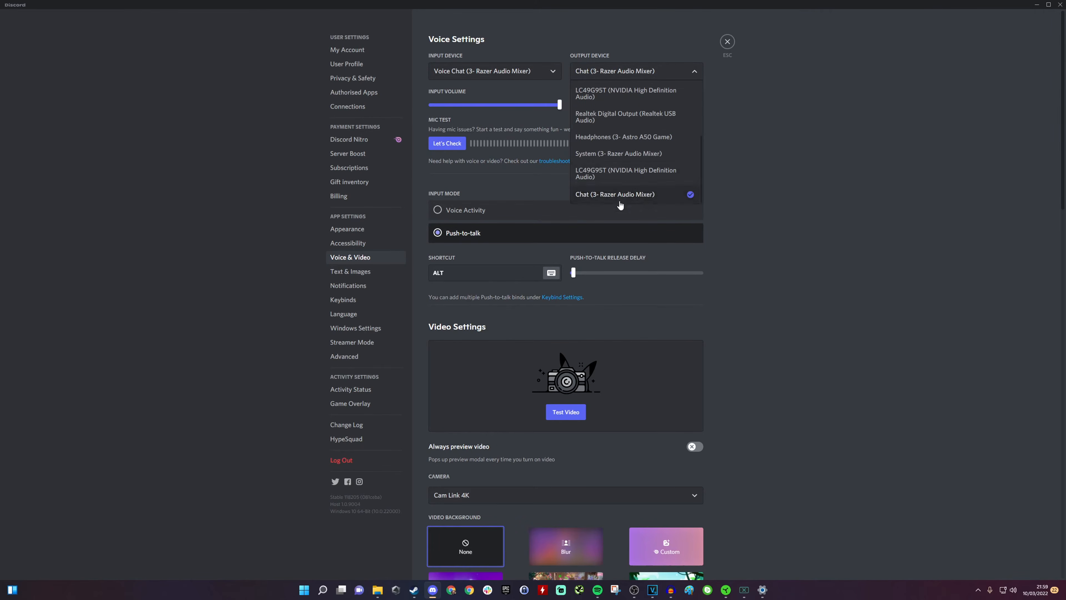
left_click(609, 197)
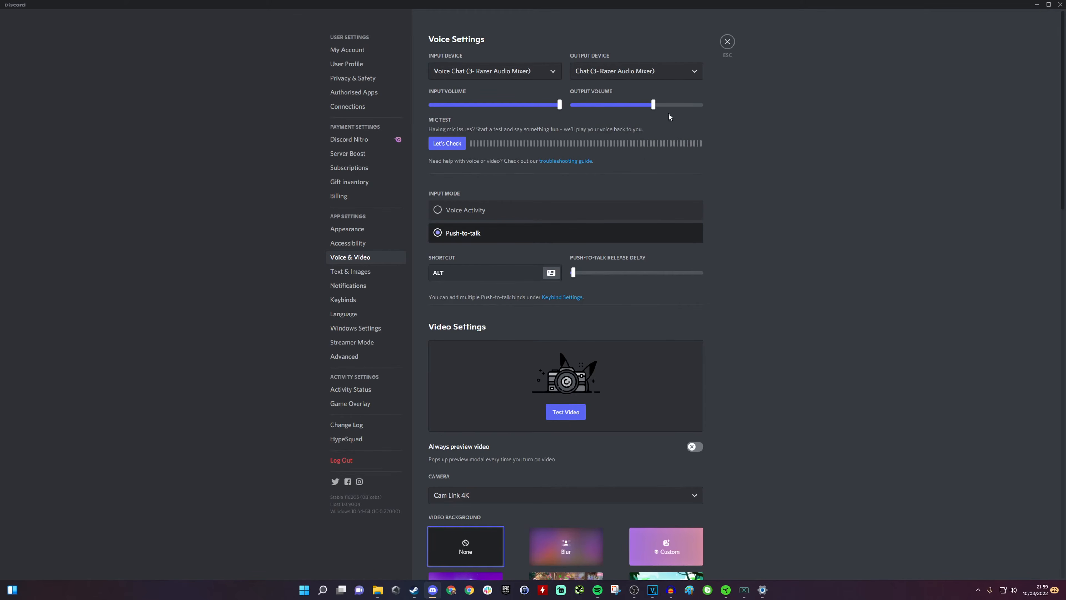
left_click(728, 42)
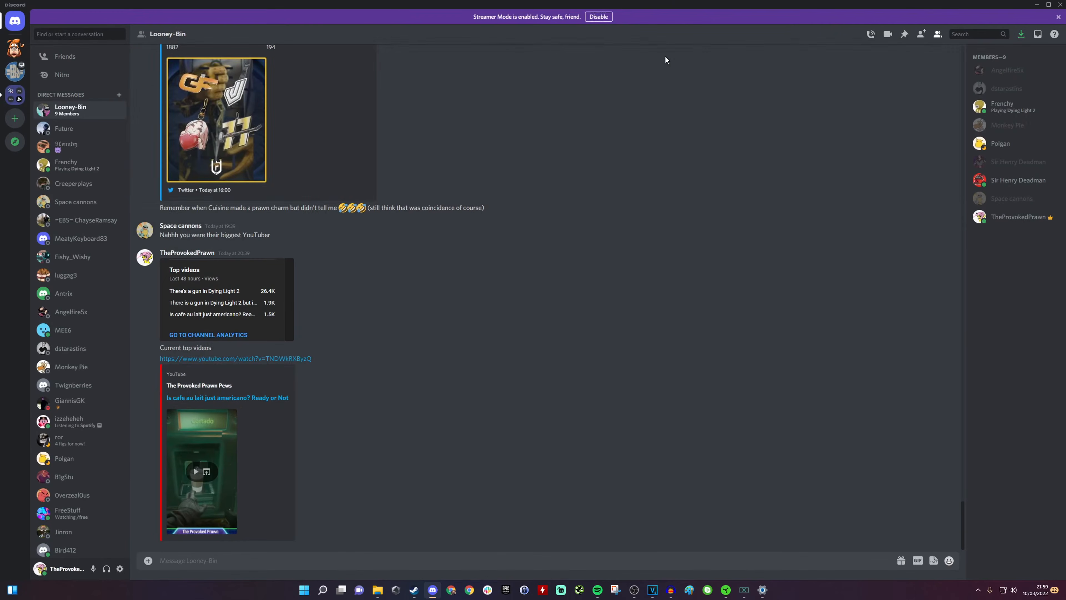
left_click(1036, 8)
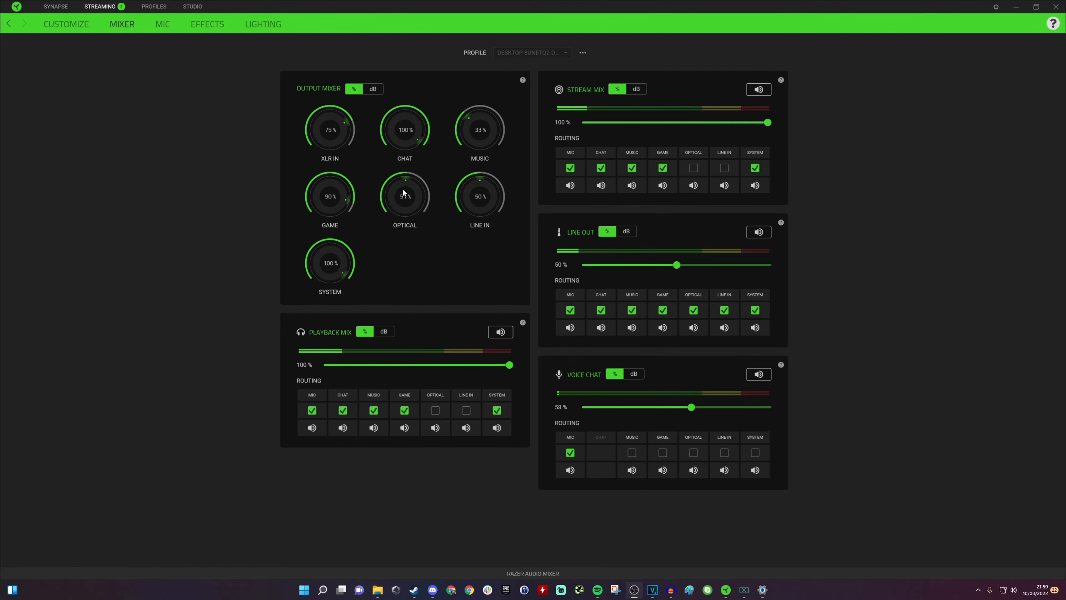
Step: Lower the Chat output level in the Output Mixer to about 76%
left_click_drag(421, 144, 420, 127)
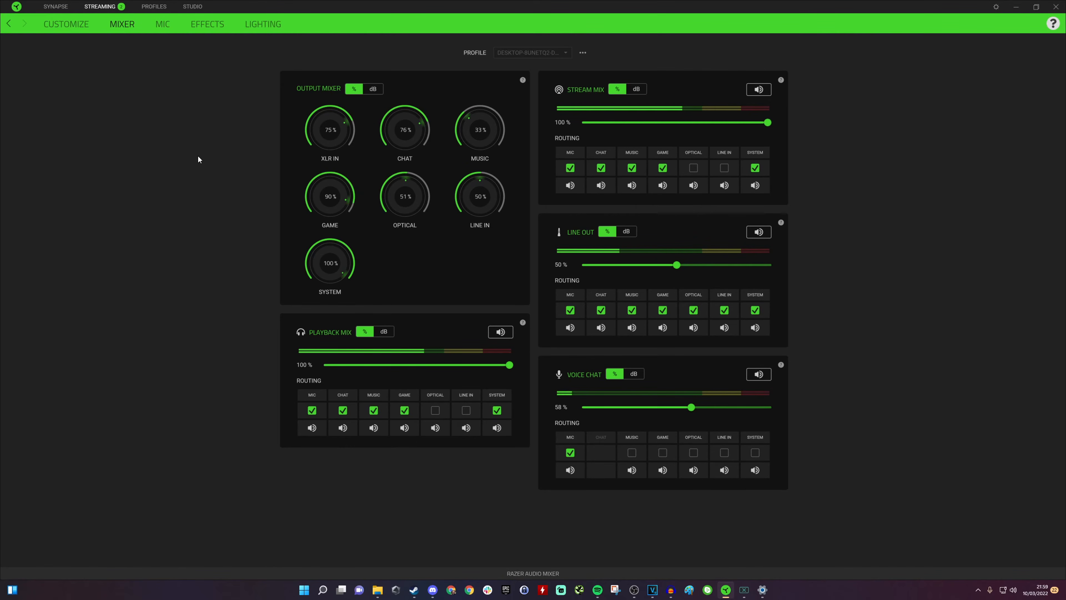
Step: Review the mute button mapping options for channels 3 and 4, then view the Mic and Mixer pages
left_click(87, 33)
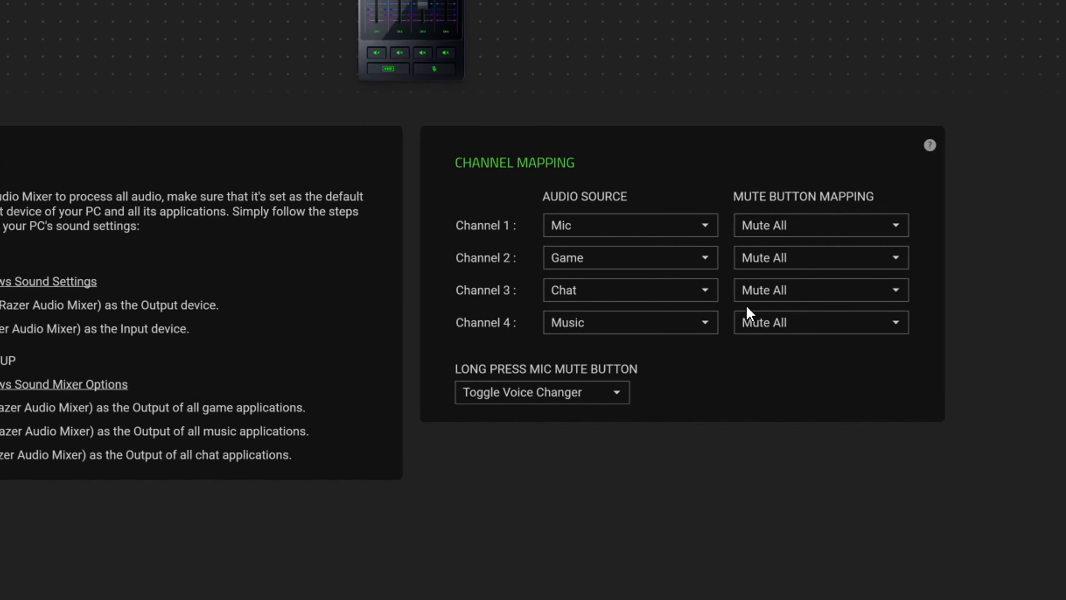
left_click(812, 292)
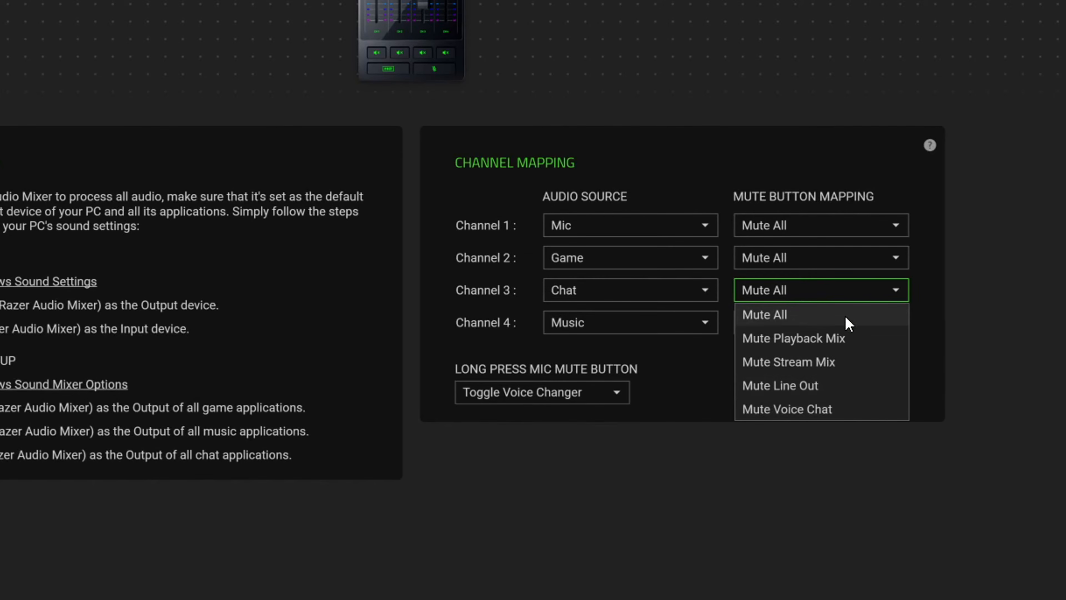
left_click(970, 272)
left_click(825, 328)
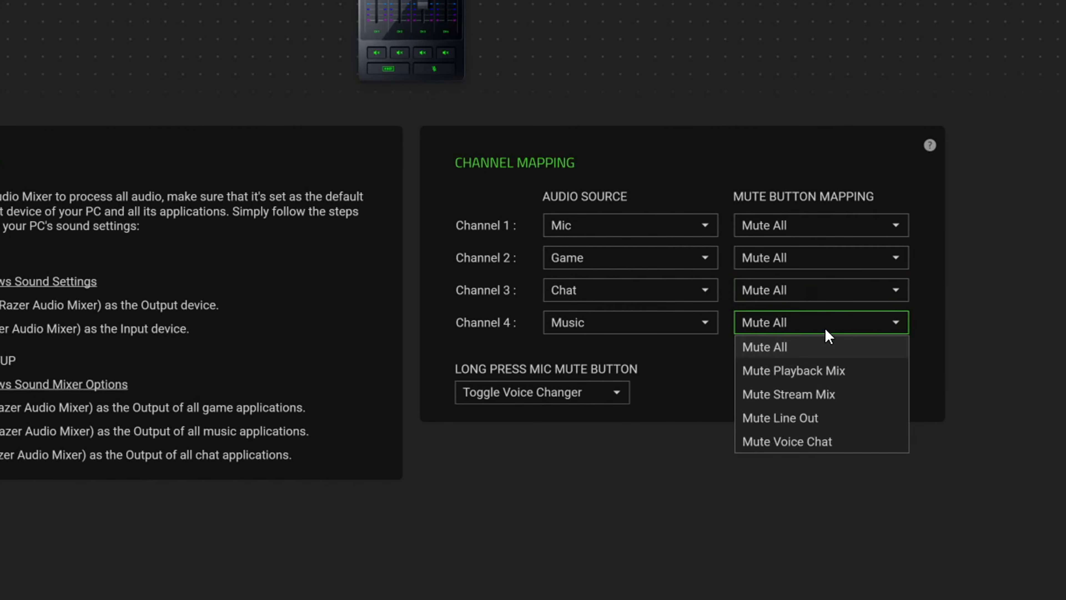
left_click(825, 328)
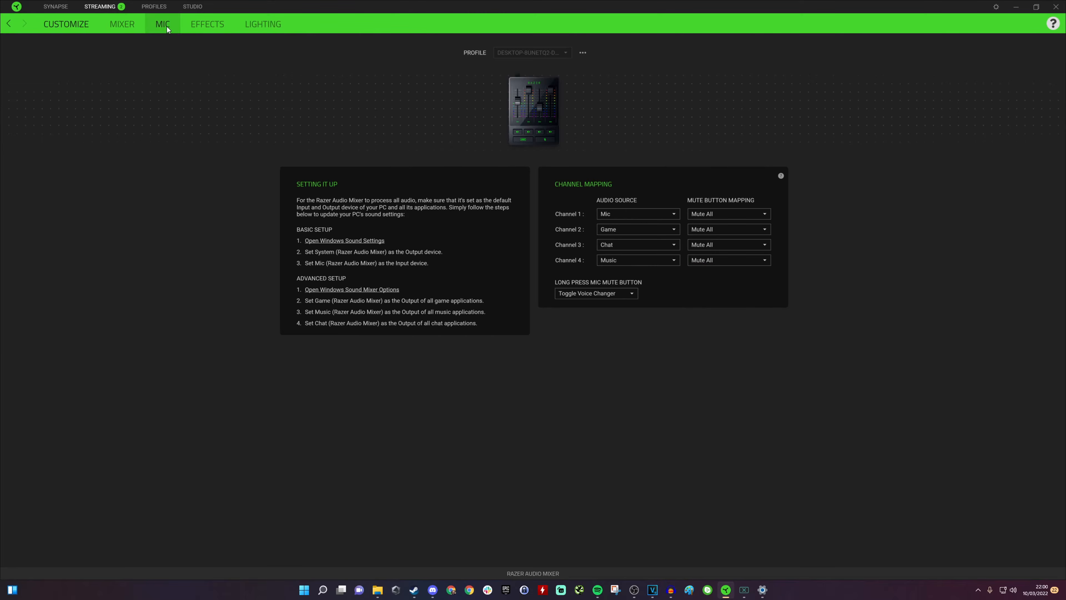
left_click(164, 25)
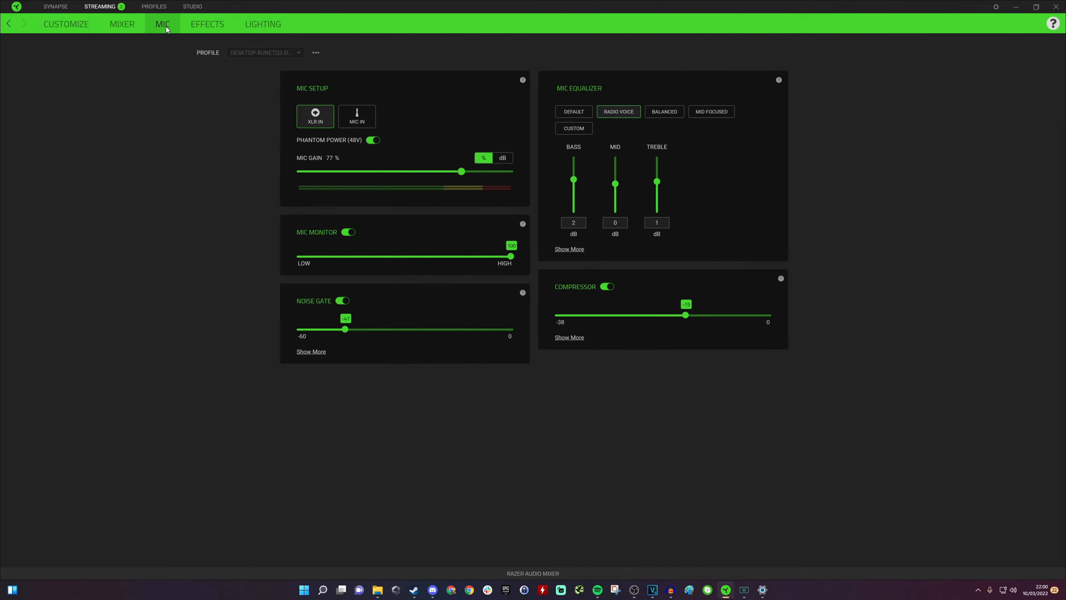
left_click(121, 27)
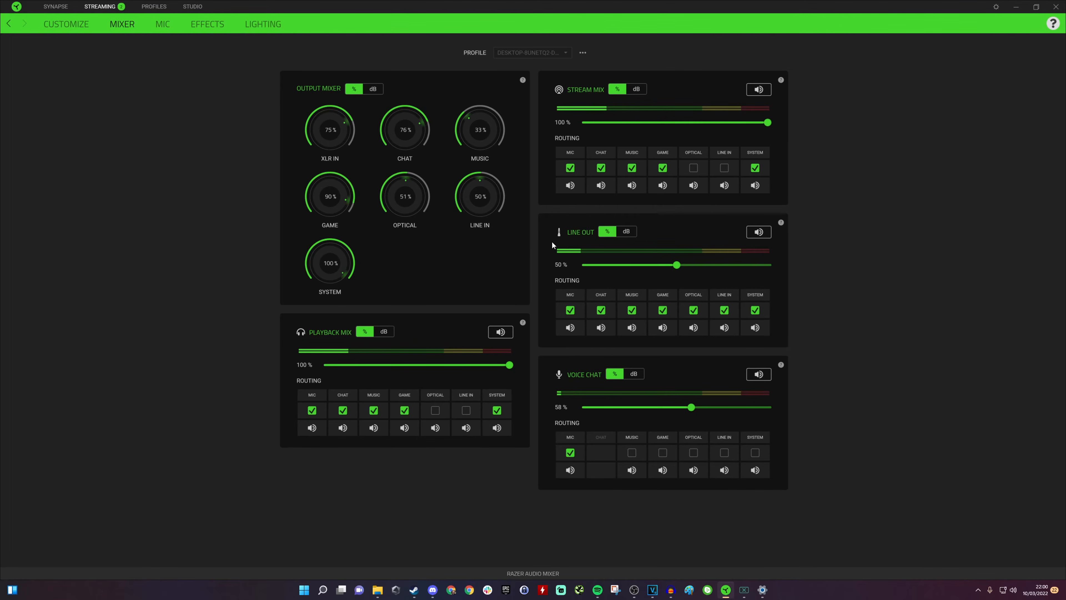
Step: In Windows Volume mixer, set Discord's output device to Chat (3- Razer Audio Mixer) and close Settings
left_click(762, 589)
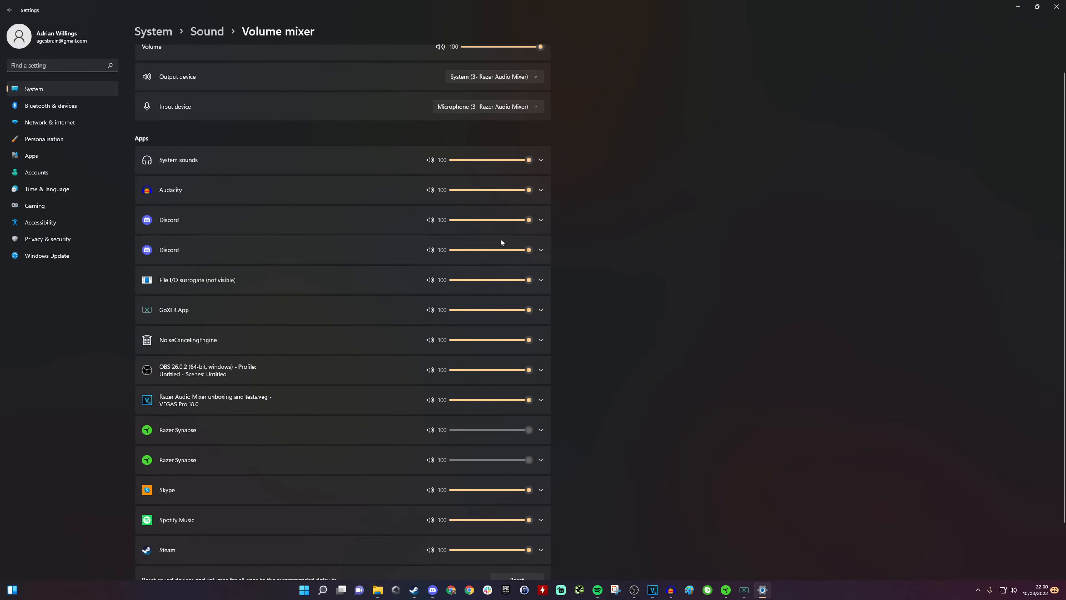
left_click(541, 220)
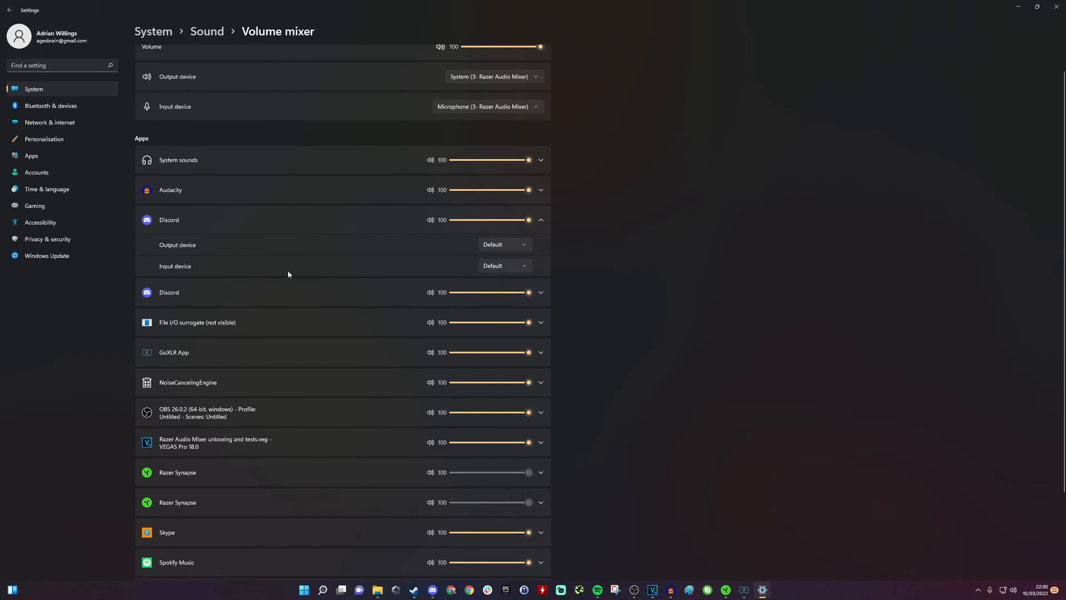
left_click(498, 248)
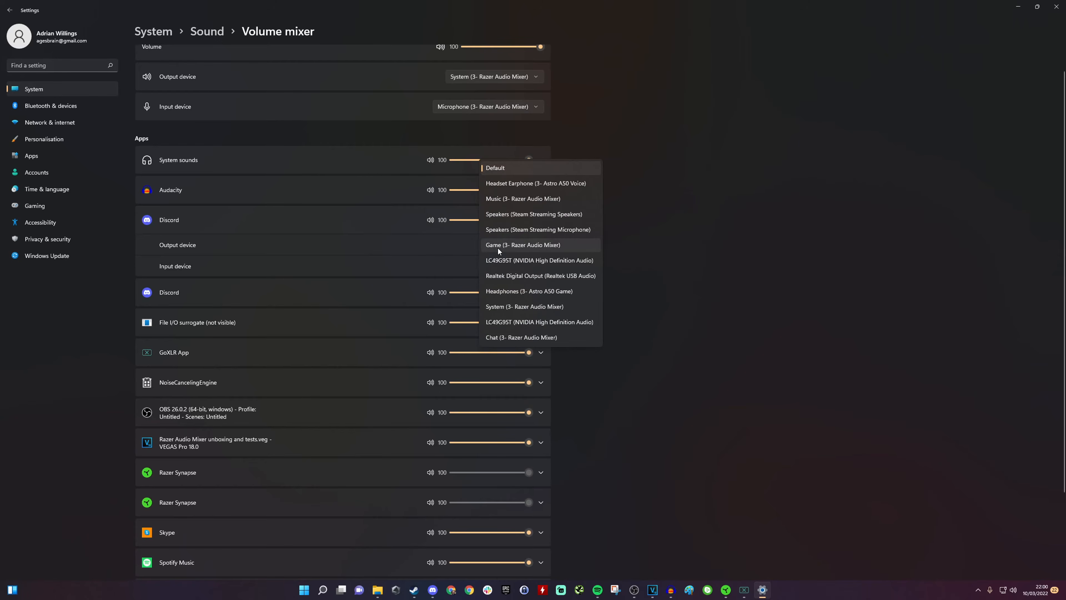
left_click(525, 337)
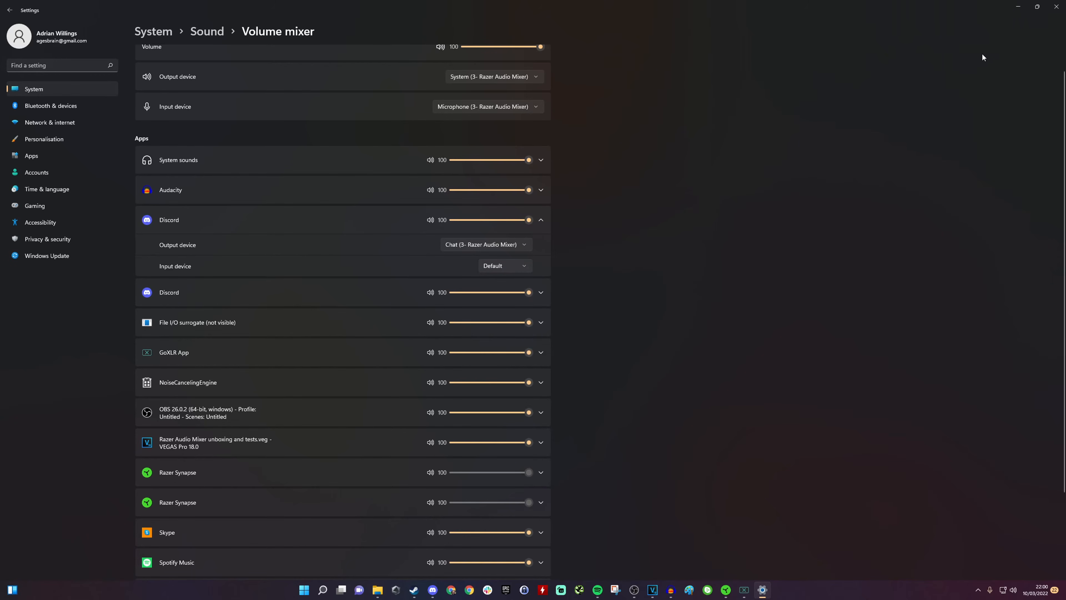
left_click(1017, 12)
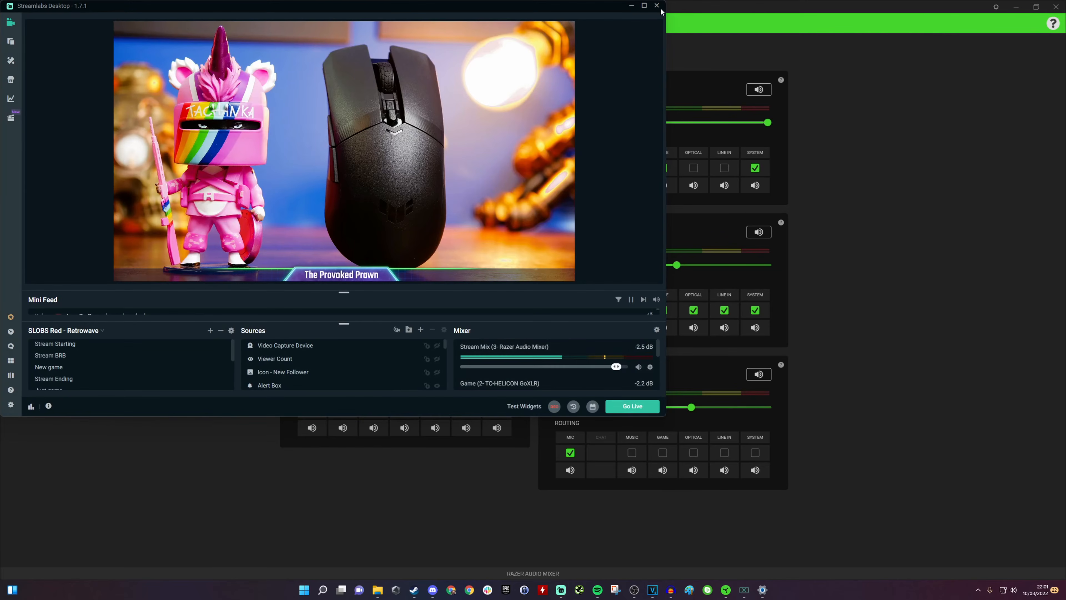
Step: In Streamlabs Desktop audio settings, set Mic/Auxiliary Device 1 to Stream Mix (3- Razer Audio Mixer)
left_click(644, 6)
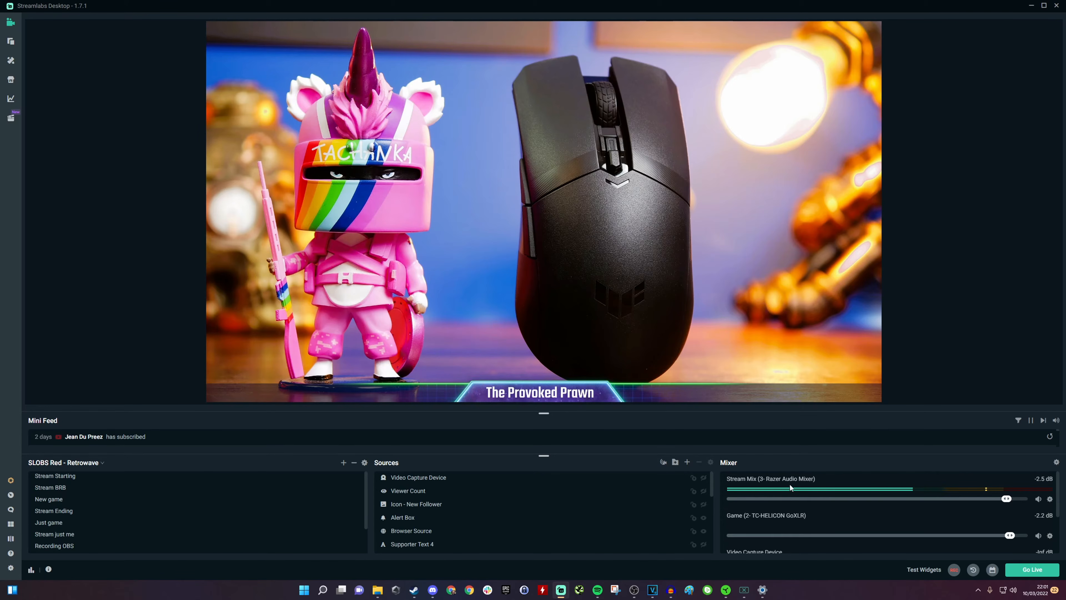
left_click(11, 568)
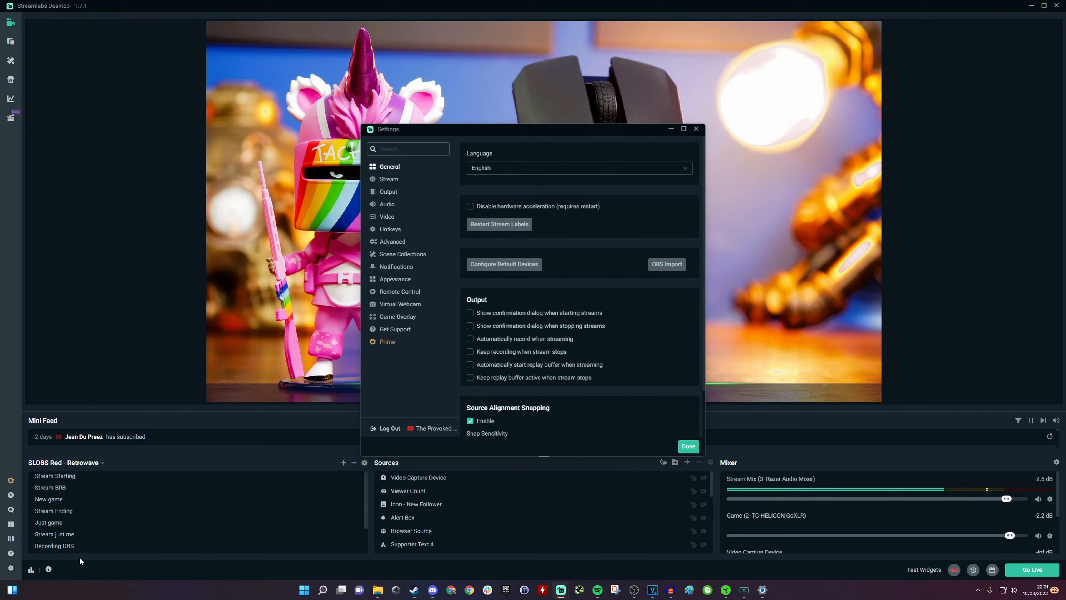
left_click(395, 208)
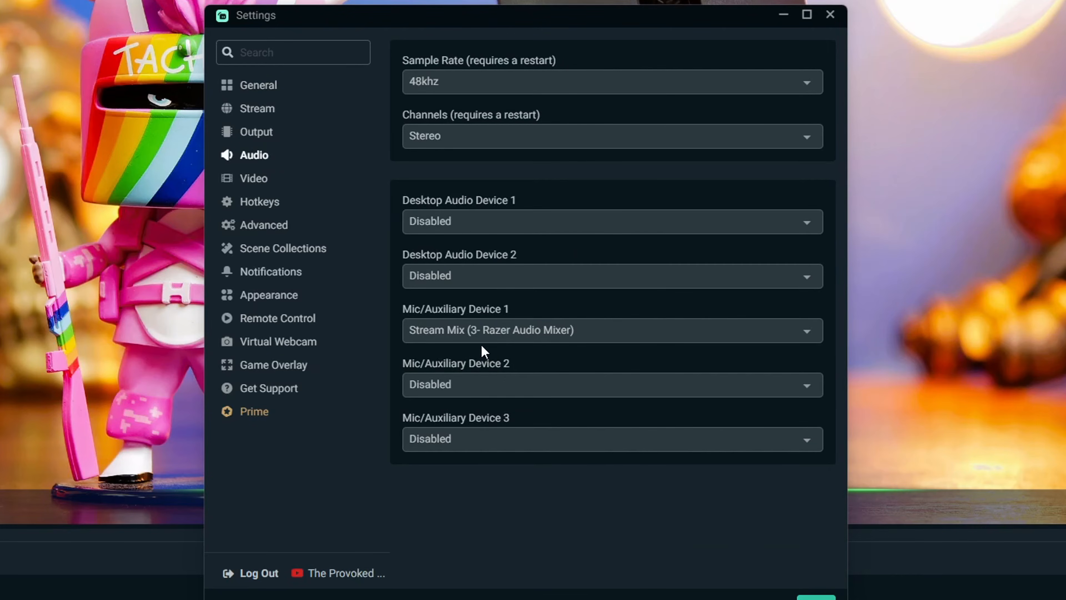
left_click(496, 329)
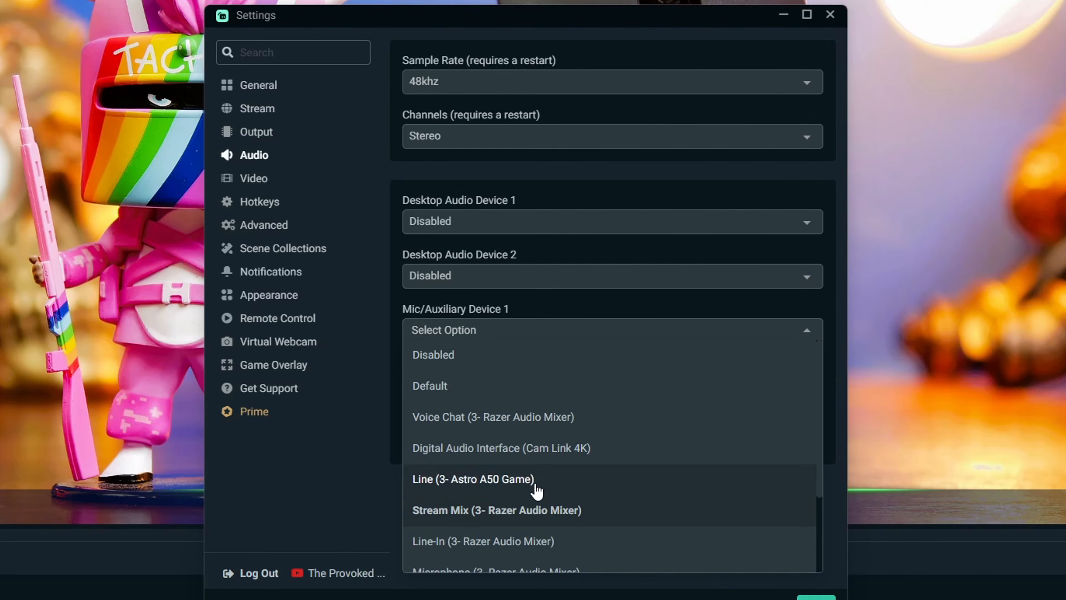
scroll(538, 521, "down", 2)
scroll(538, 521, "down", 1)
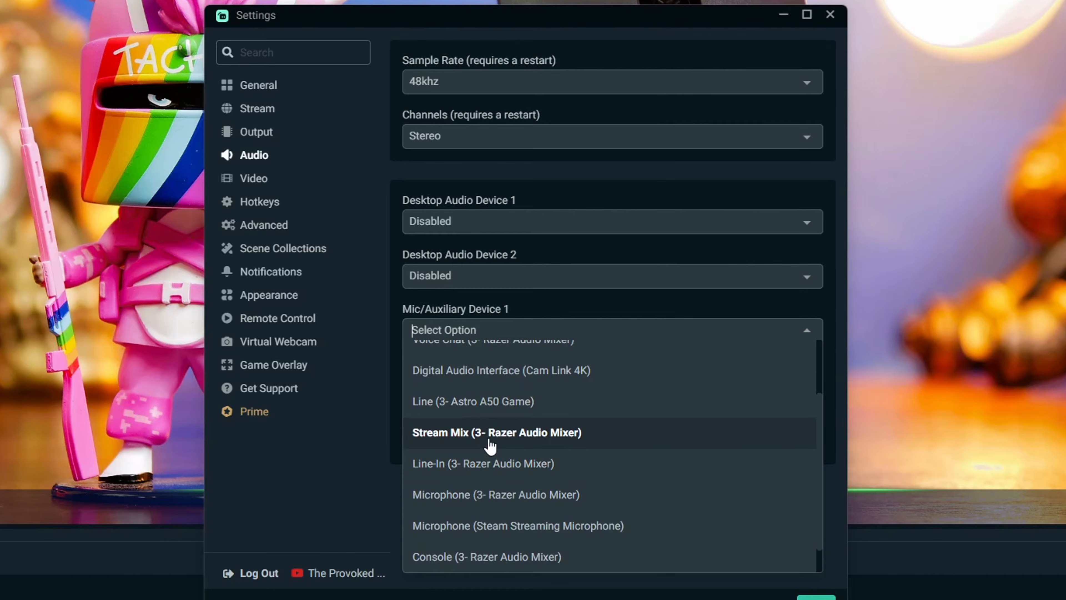
left_click(458, 432)
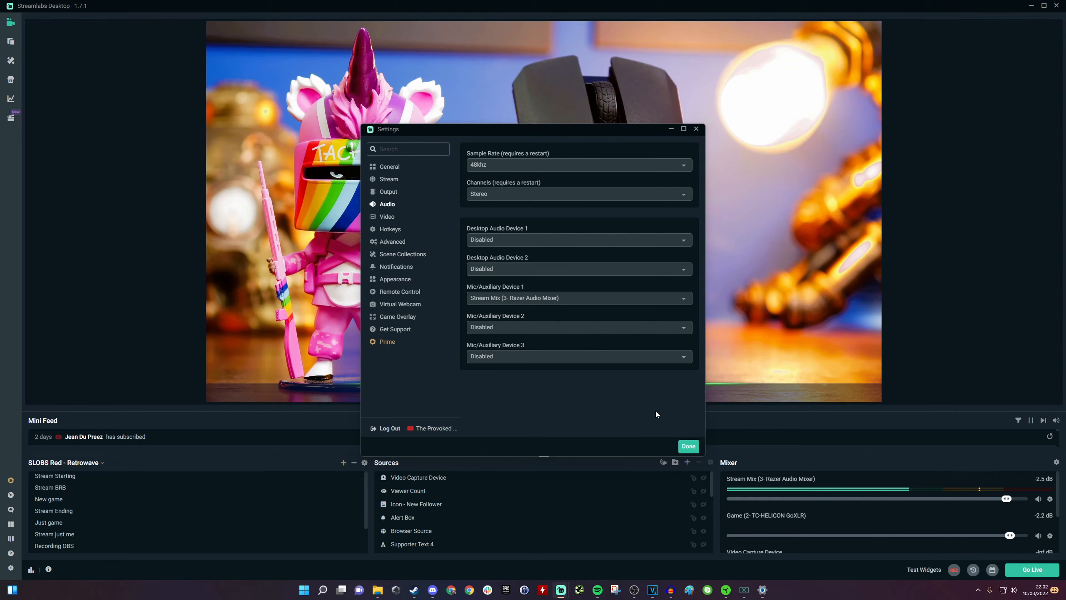
left_click(688, 446)
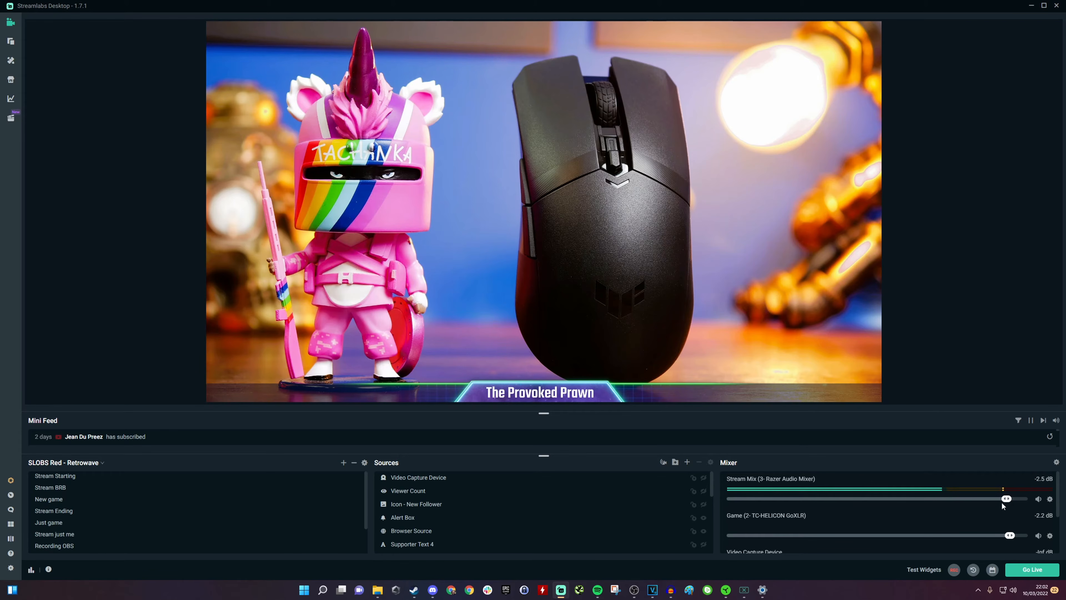
Step: Lower the Stream Mix fader in the Streamlabs mixer to about -5.4 dB and close Streamlabs
left_click_drag(1007, 499, 983, 502)
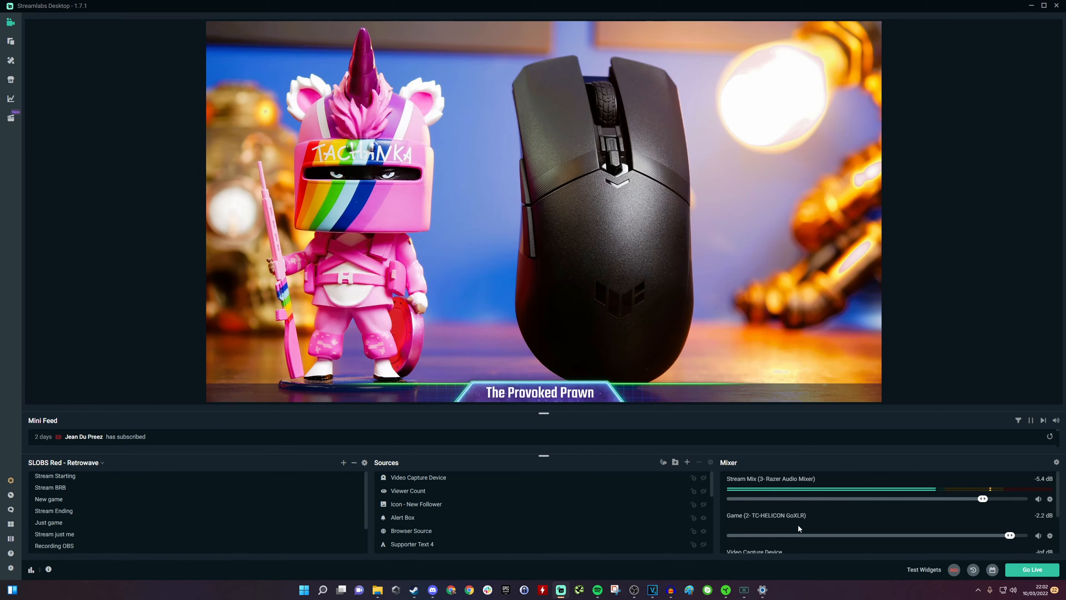
scroll(803, 519, "down", 1)
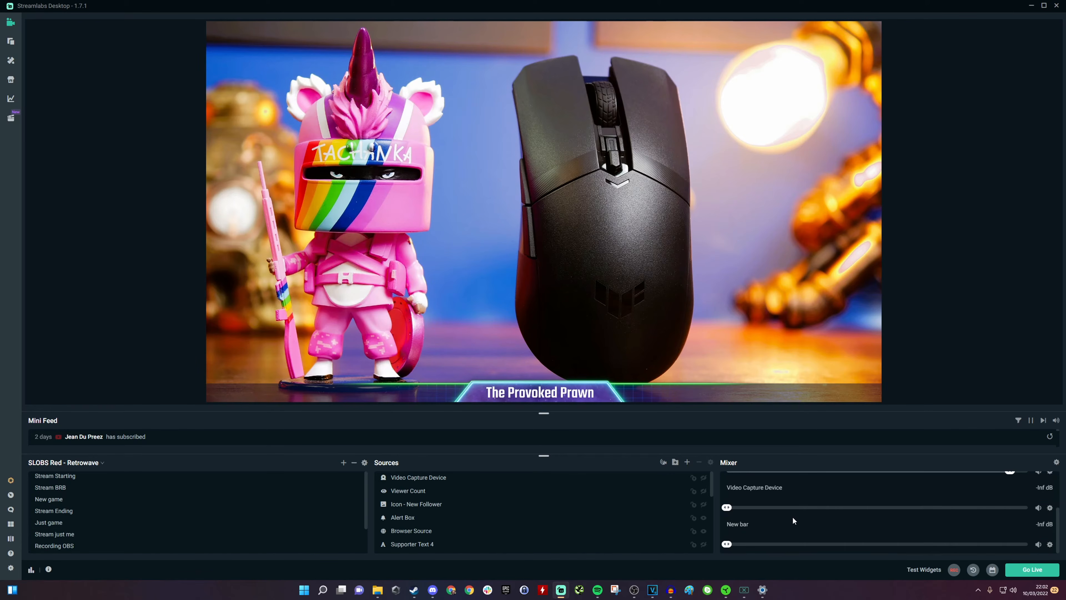
scroll(780, 516, "up", 1)
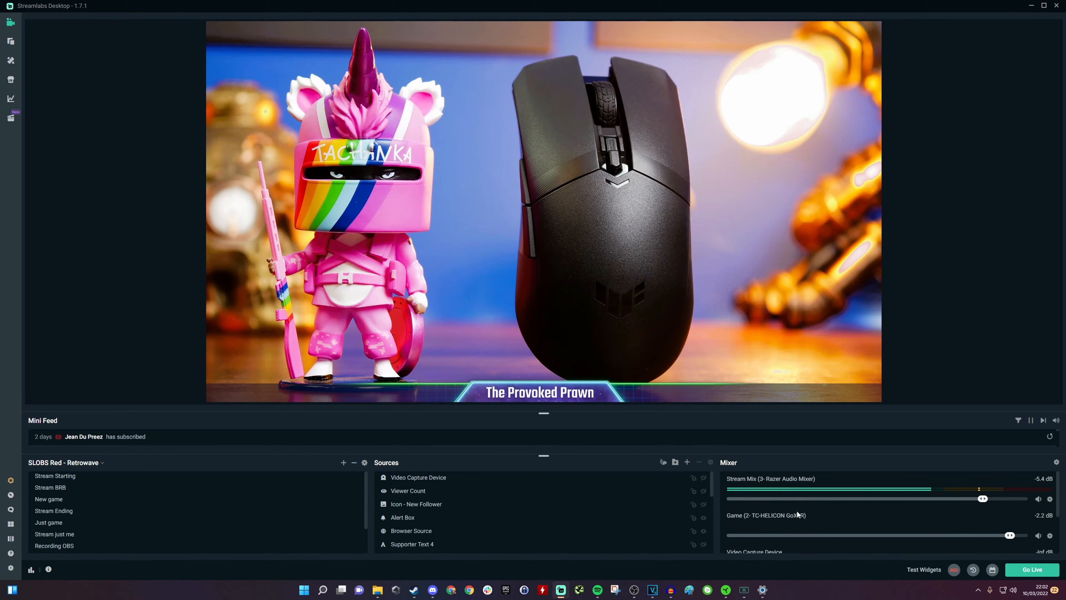
scroll(827, 514, "down", 3)
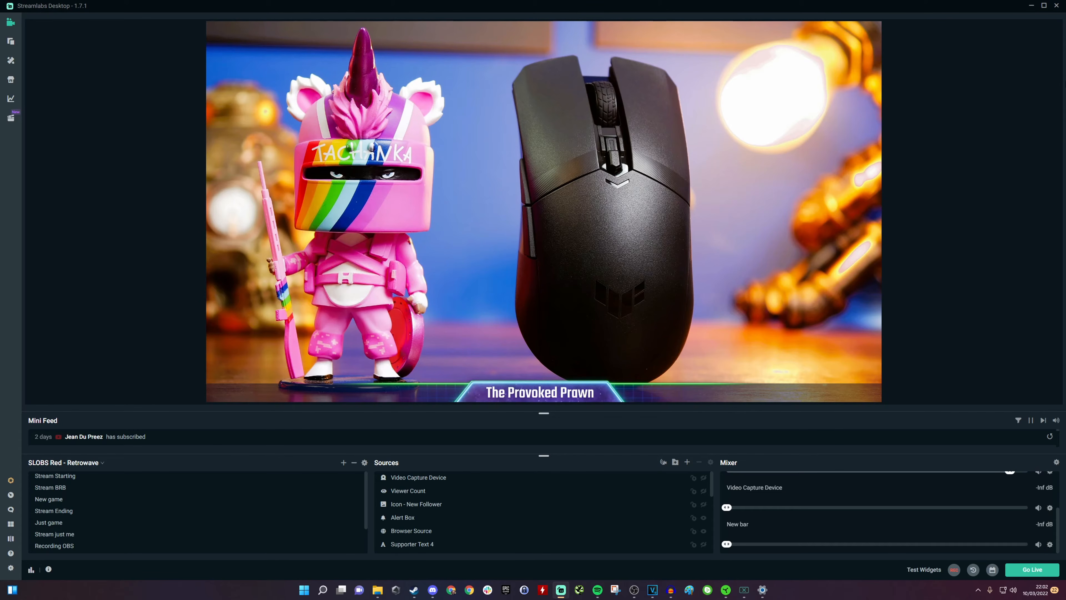
left_click(1057, 6)
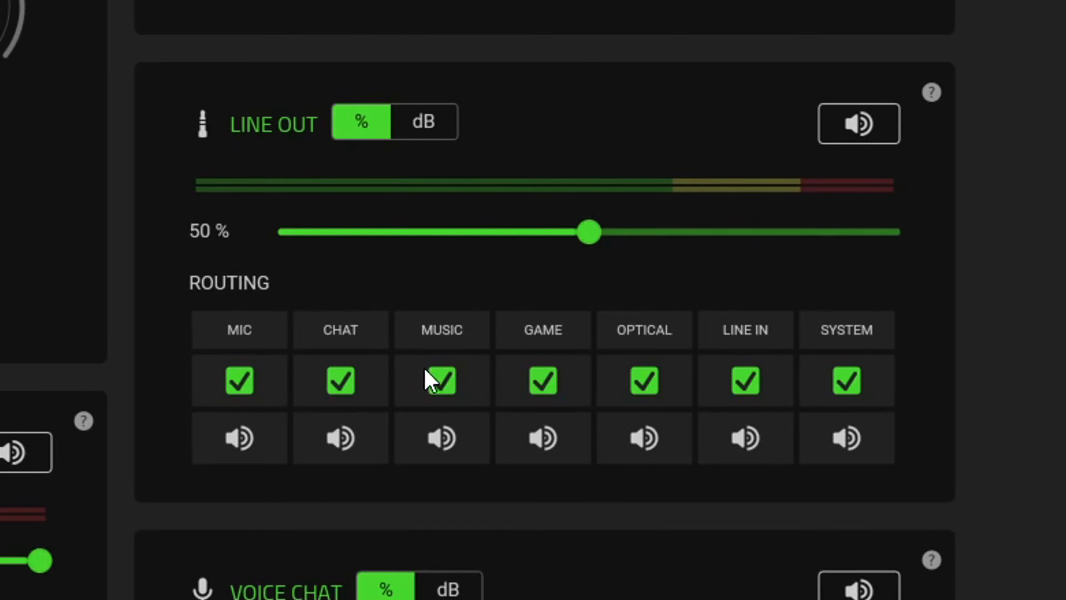
Step: Uncheck the Line Out routing for Chat, Music, Optical, Line In and System, leaving Game
left_click(347, 384)
left_click(441, 381)
left_click(672, 385)
left_click(764, 381)
left_click(847, 383)
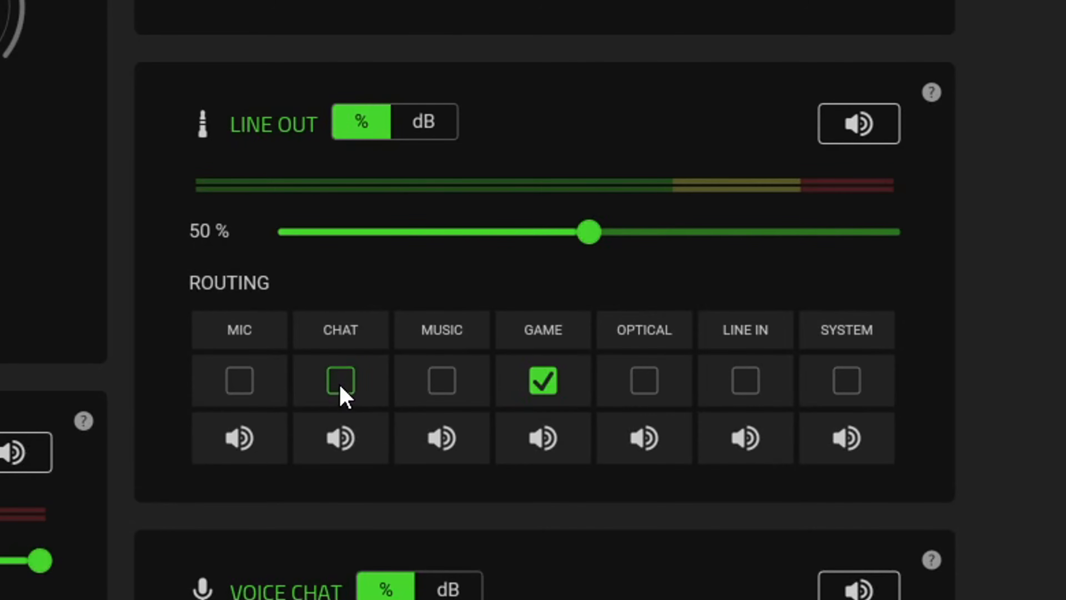
Step: Toggle the Line Out routing checkboxes for Mic, Game and Music on and off
left_click(241, 382)
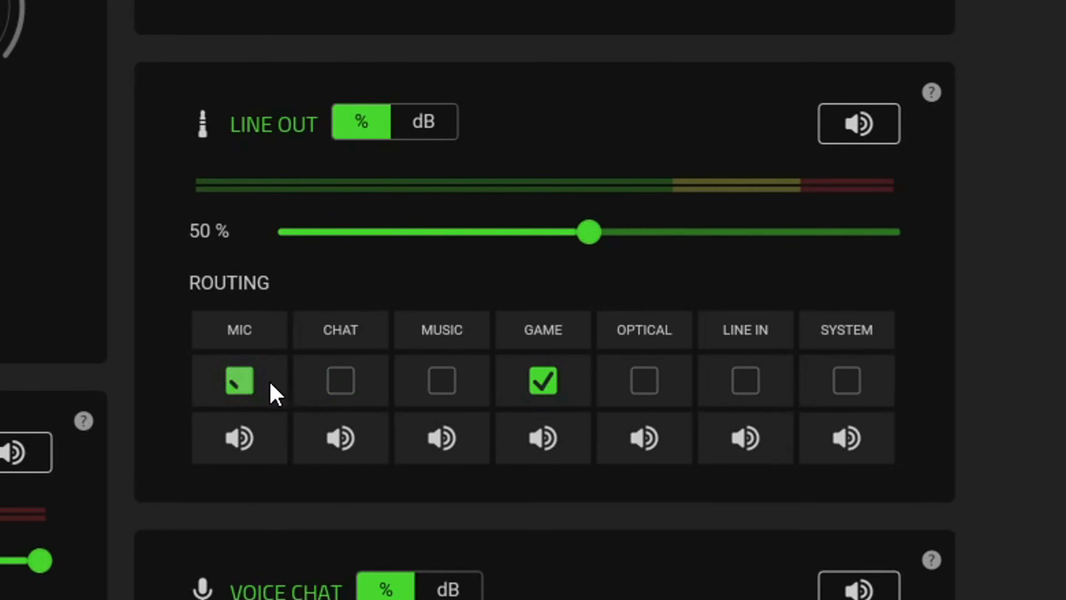
left_click(543, 380)
left_click(437, 384)
left_click(251, 395)
left_click(444, 387)
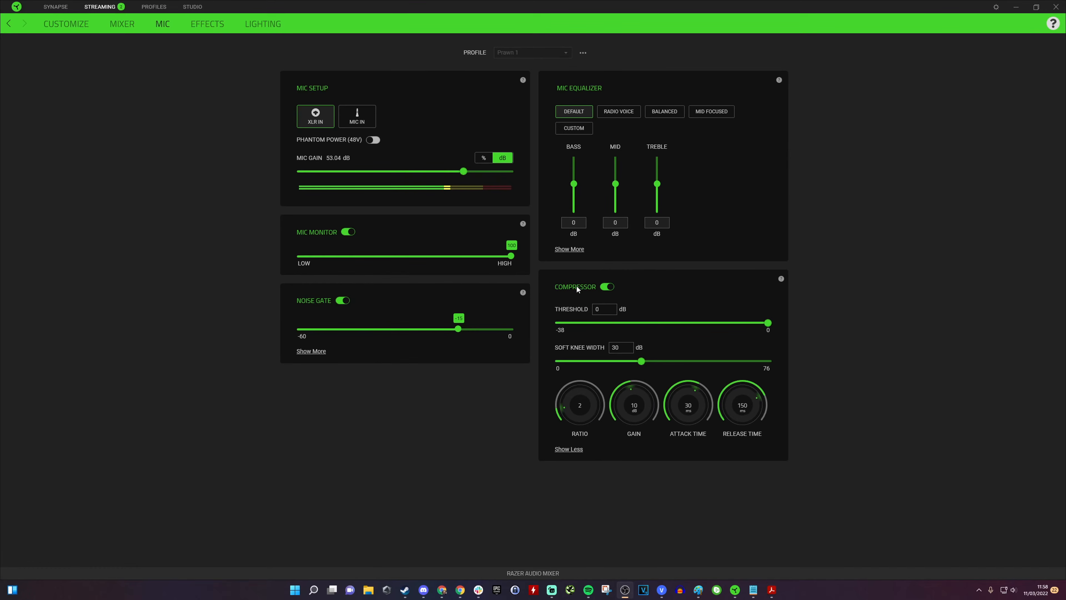
Step: Try the mic equalizer presets Balanced and Mid Focused, settling on Radio Voice
left_click(619, 112)
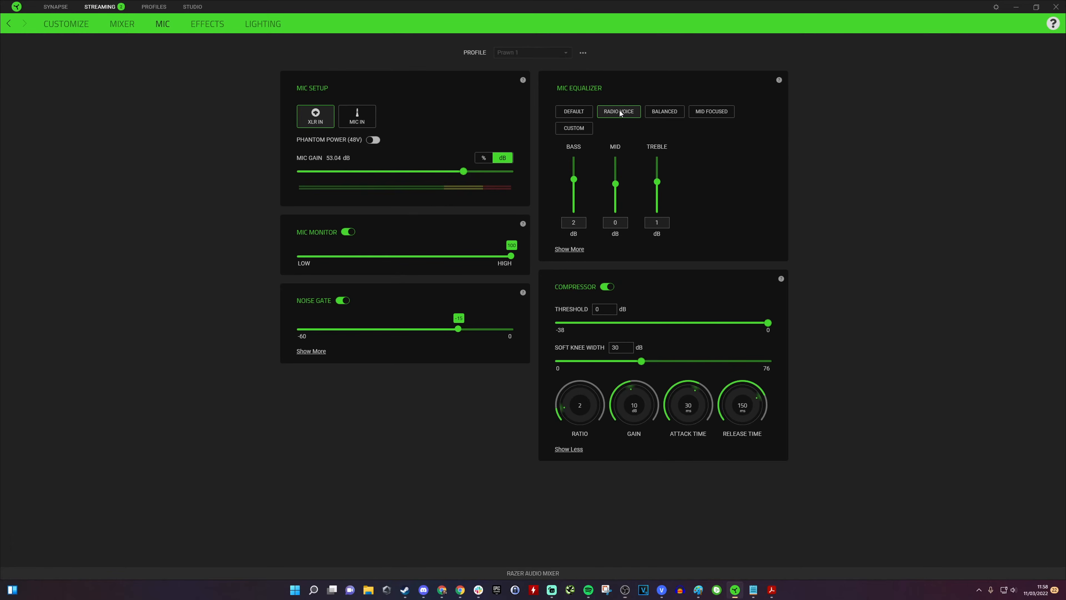
left_click(668, 112)
left_click(710, 112)
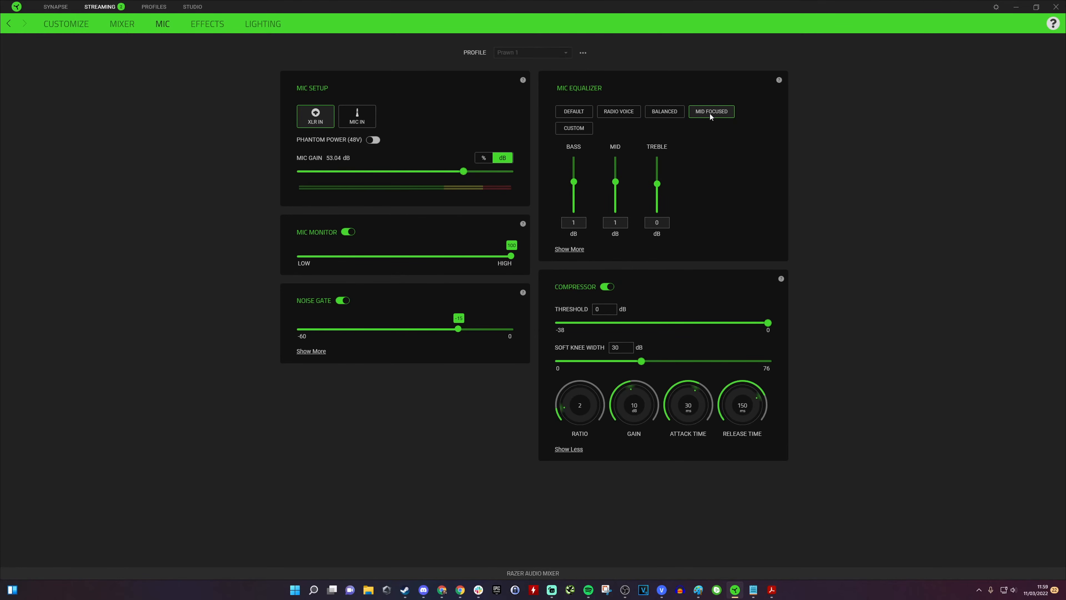
left_click(651, 115)
left_click(631, 112)
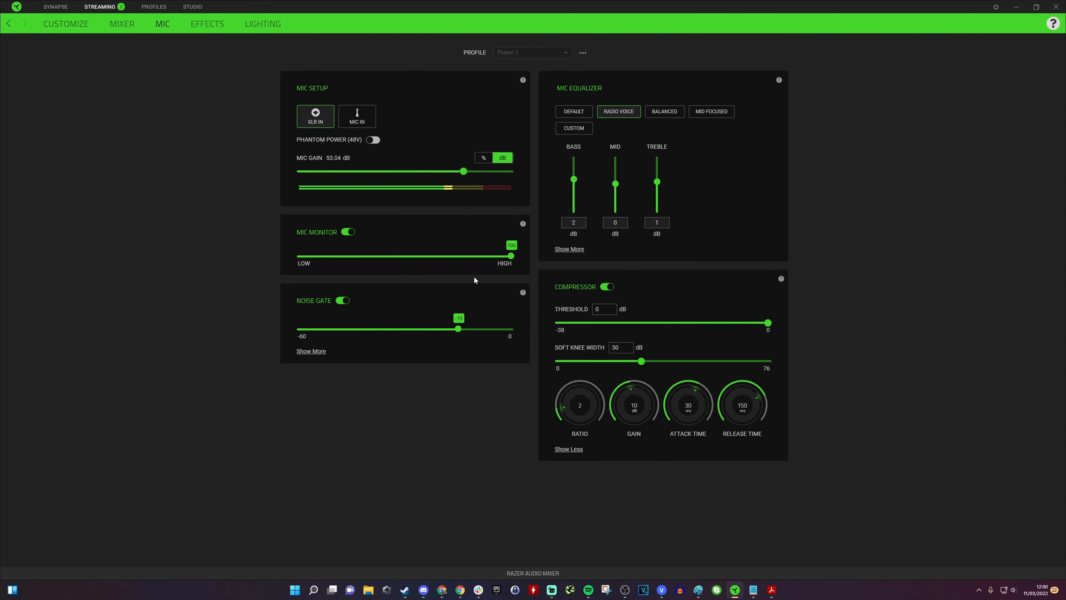
Step: Factory reset the Razer Audio Mixer from the Synapse settings reset page and close settings
left_click(996, 8)
left_click(410, 262)
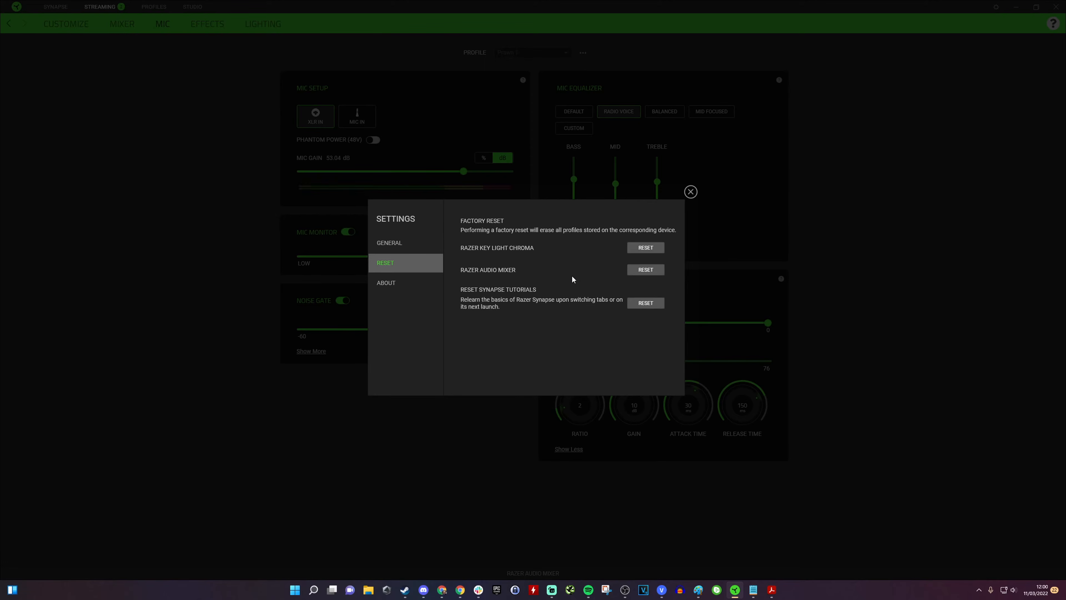
left_click(642, 271)
left_click(674, 343)
left_click(691, 193)
Step: Raise the Mic Monitor level, toggle Mic Monitor off and on, and set Mic Gain to about 53.72 dB
left_click(122, 23)
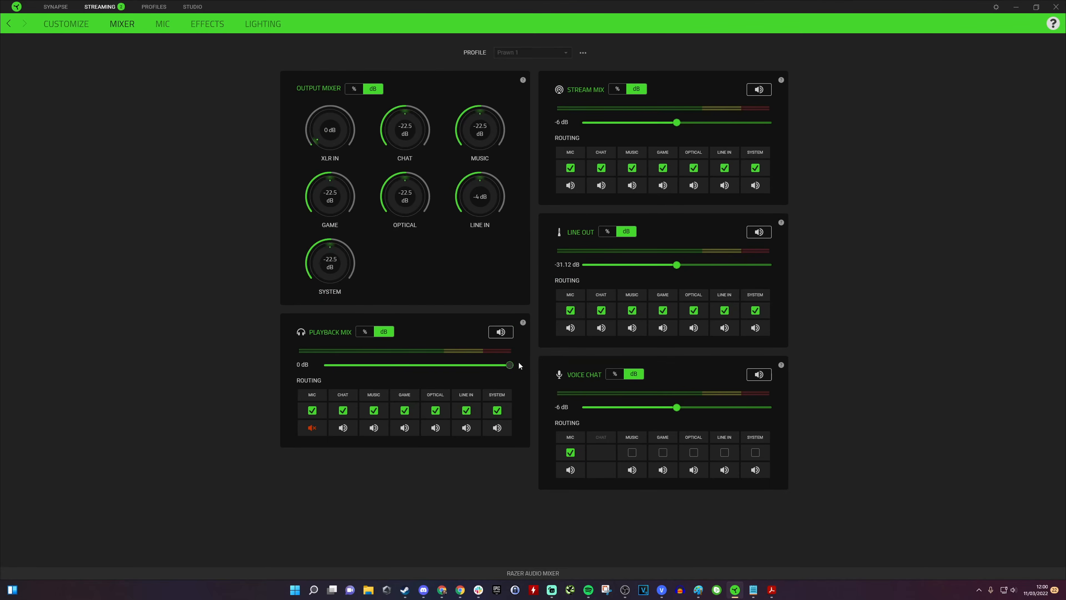
left_click(162, 24)
left_click_drag(469, 256, 507, 256)
left_click(348, 232)
left_click(348, 232)
left_click_drag(300, 171, 468, 167)
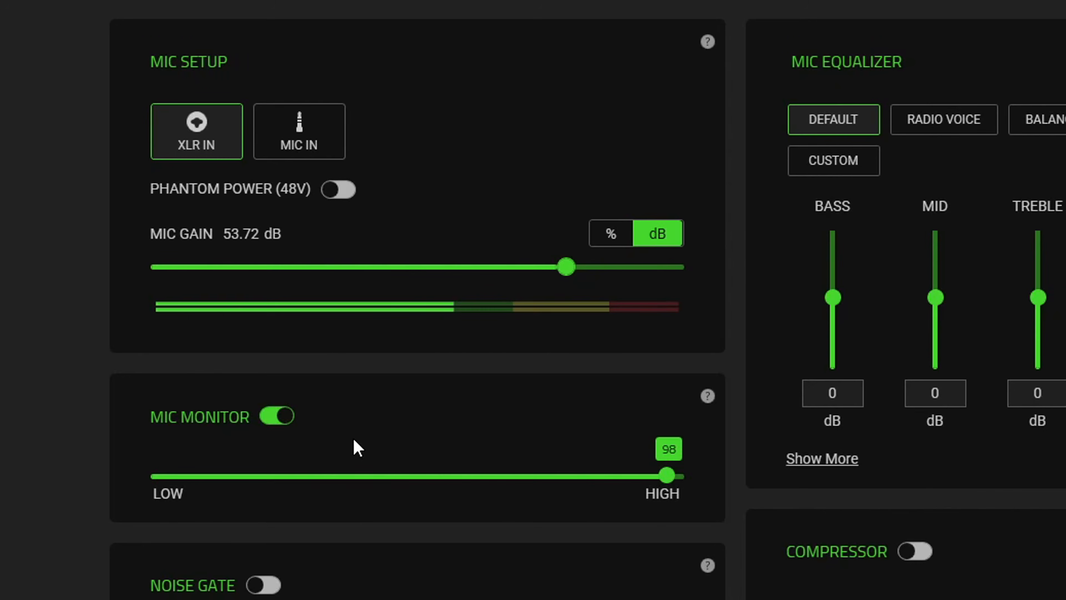
Step: Set the Mic Monitor level to 100 and turn on the Compressor
left_click(679, 477)
left_click_drag(679, 477, 686, 476)
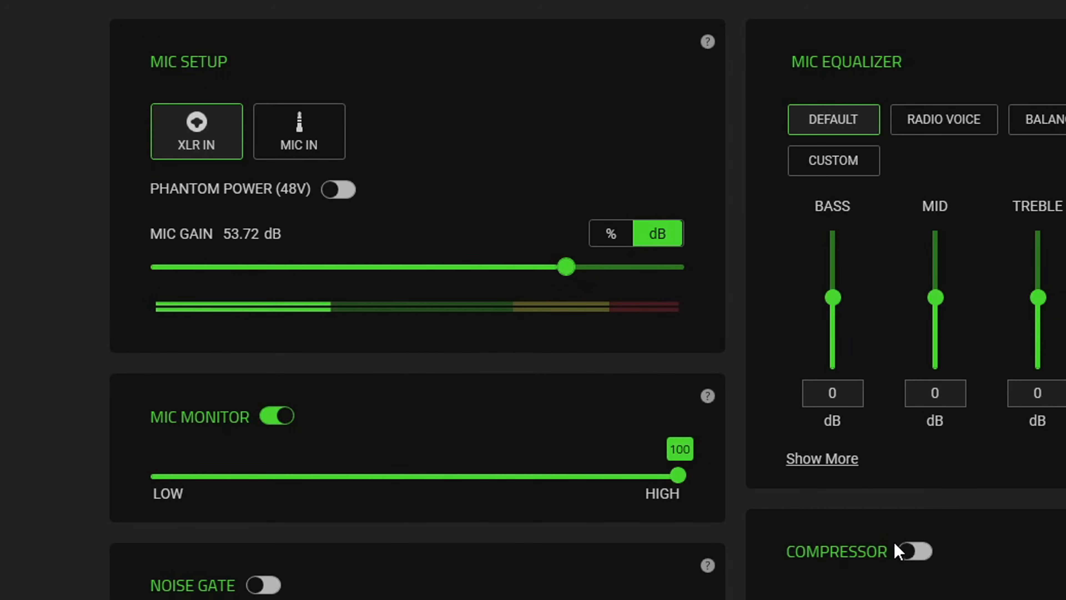
left_click(924, 553)
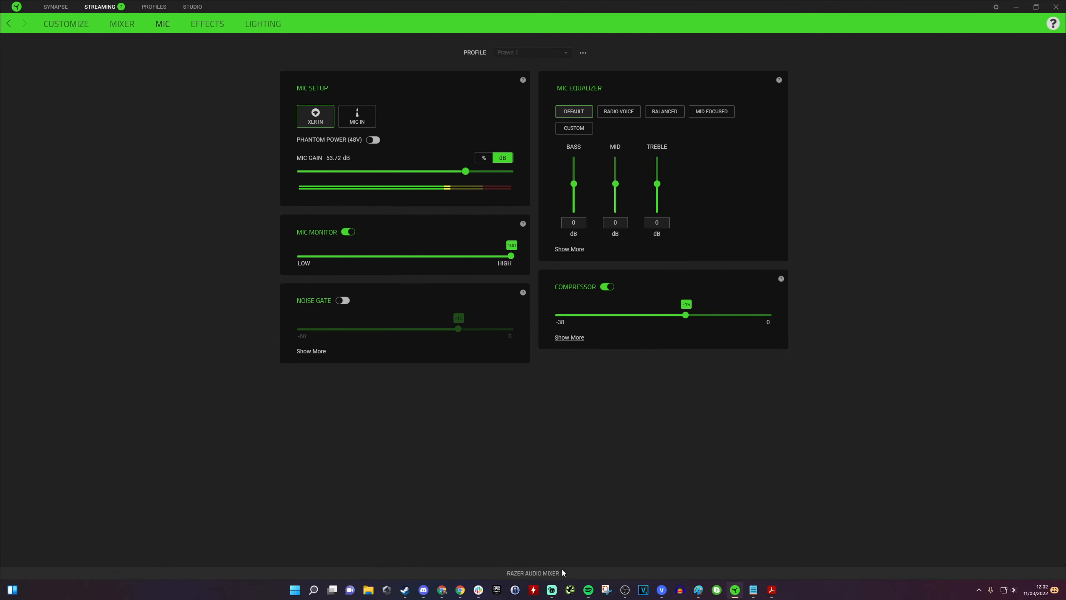
mouse_move(741, 598)
left_click(552, 589)
left_click(699, 590)
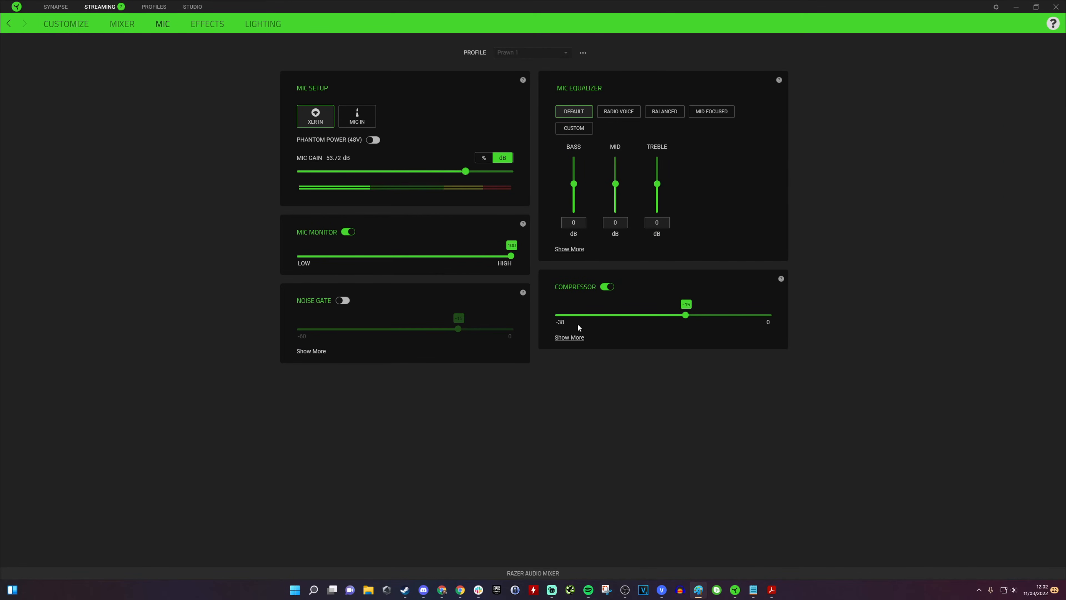
Step: Expand the Compressor options and set its threshold to -10 dB
left_click(573, 337)
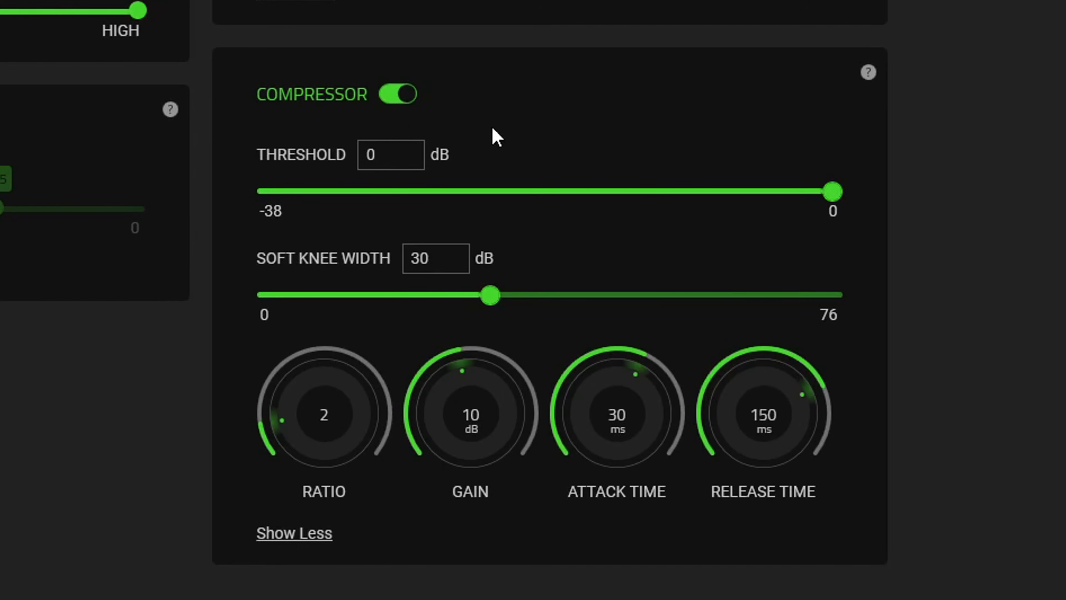
left_click_drag(832, 192, 351, 200)
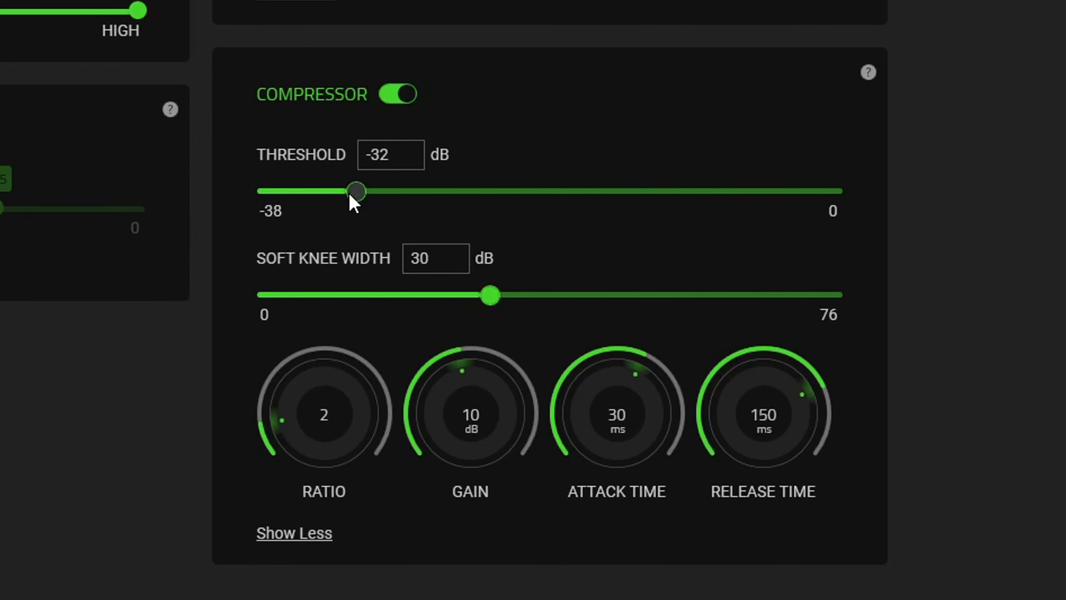
left_click_drag(437, 191, 633, 191)
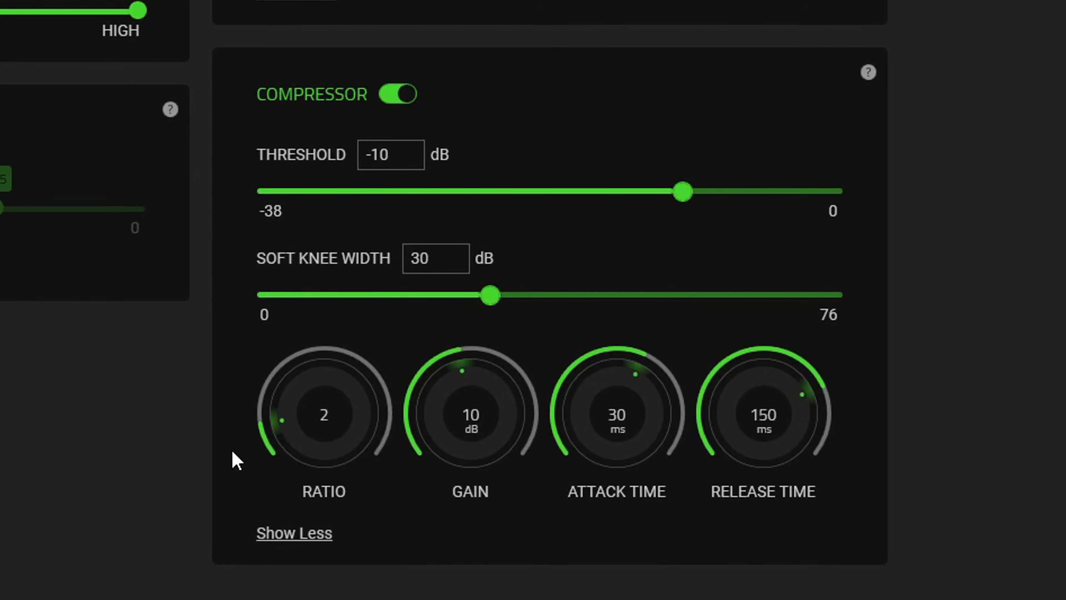
Step: Set the compressor ratio to 4, gain to 8 dB, attack time to 2 ms and release time to 101 ms
left_click_drag(285, 435, 304, 386)
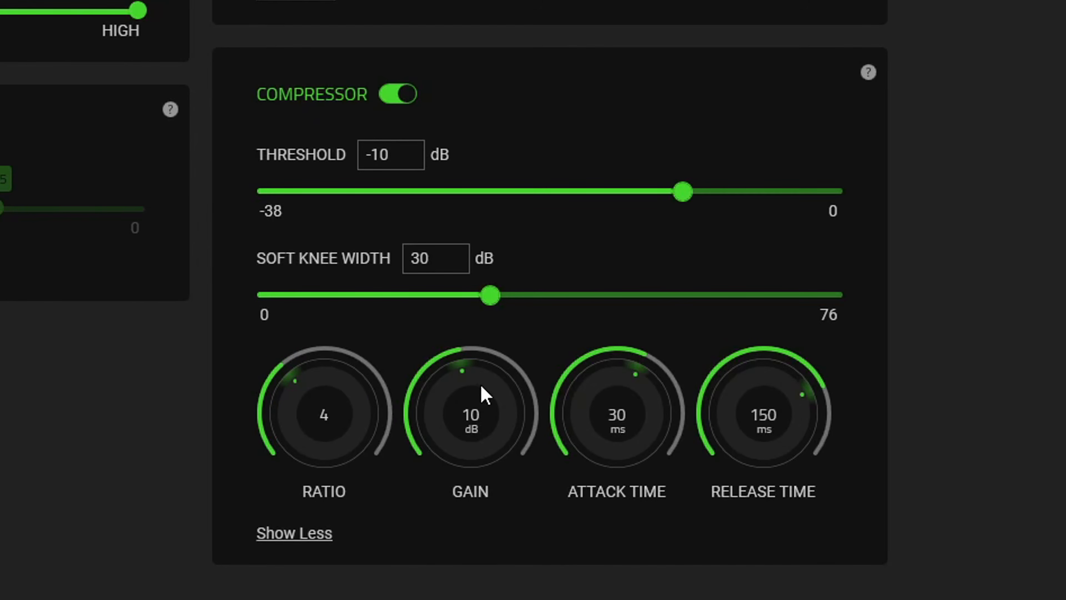
left_click_drag(464, 377, 453, 385)
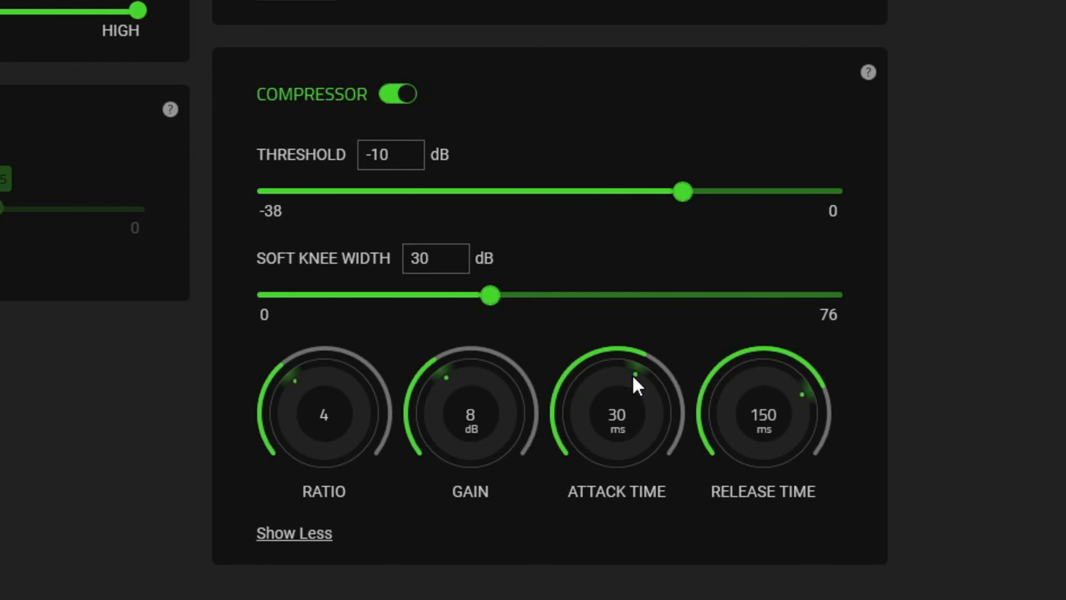
left_click_drag(631, 377, 574, 445)
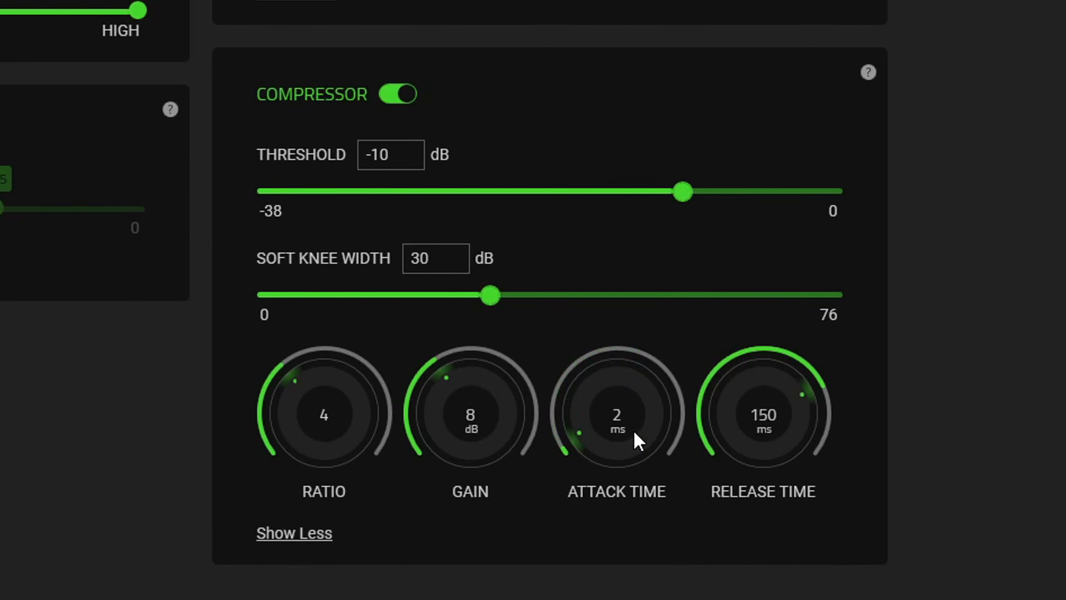
left_click_drag(816, 397, 765, 380)
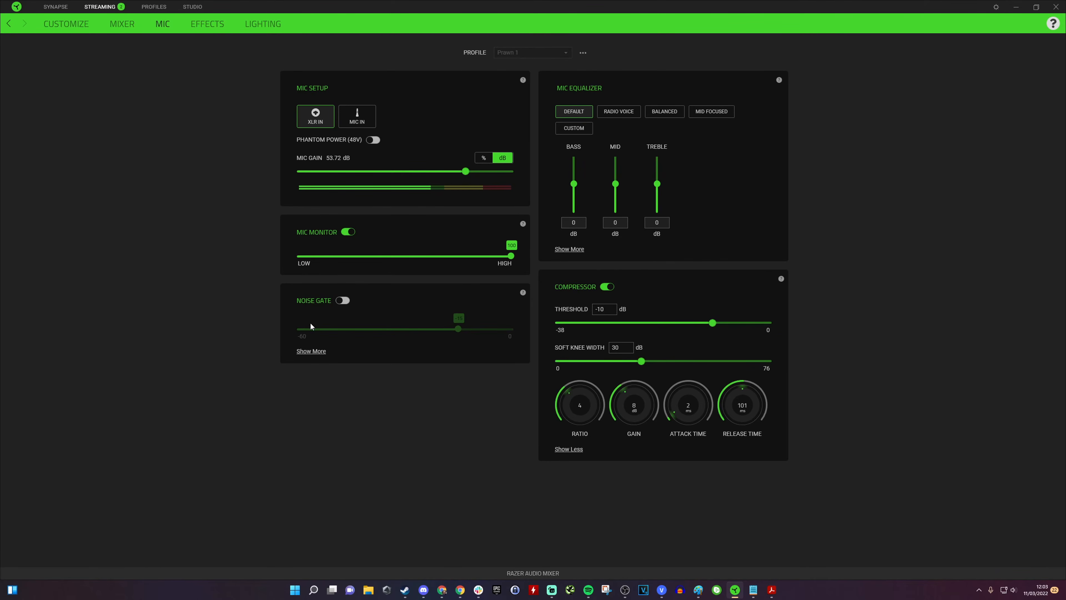
Step: Turn on the Noise Gate, expand its options and set its threshold to -47 dB
left_click(347, 300)
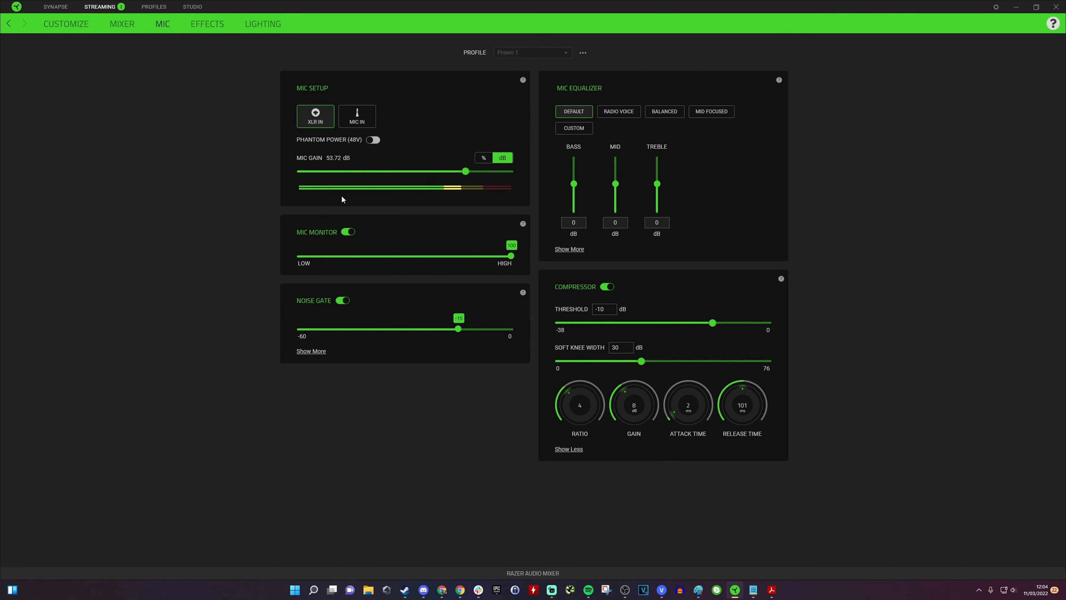
left_click(310, 352)
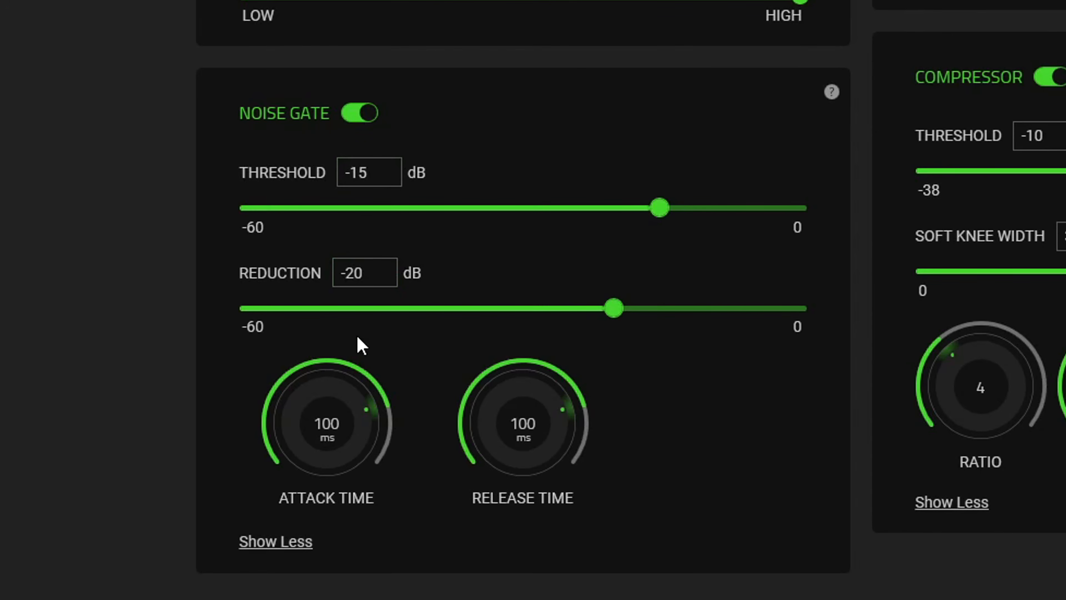
left_click(651, 208)
left_click_drag(605, 210, 370, 219)
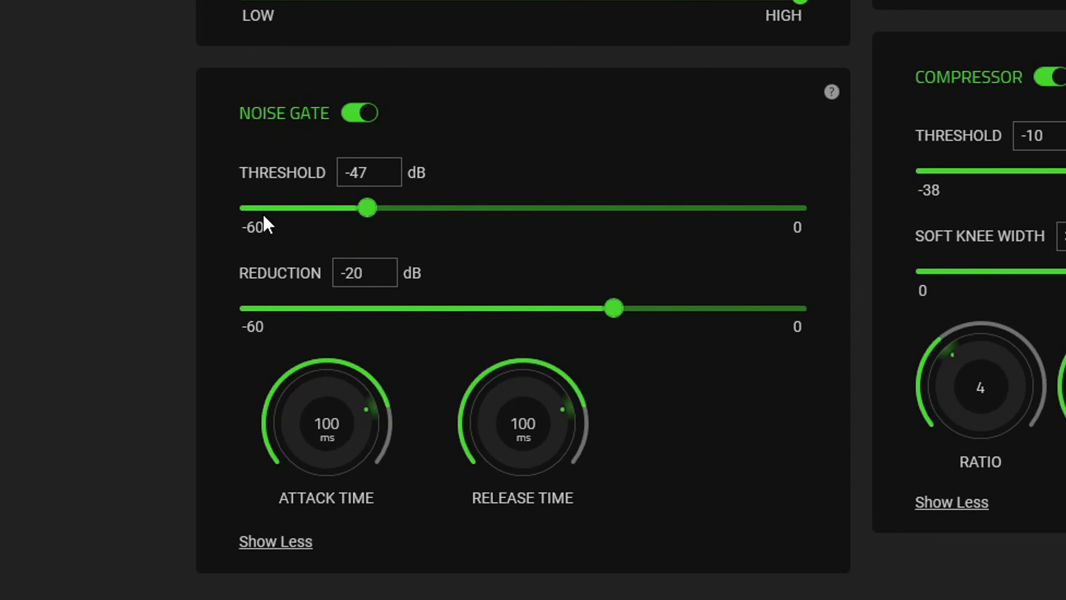
left_click_drag(374, 210, 162, 234)
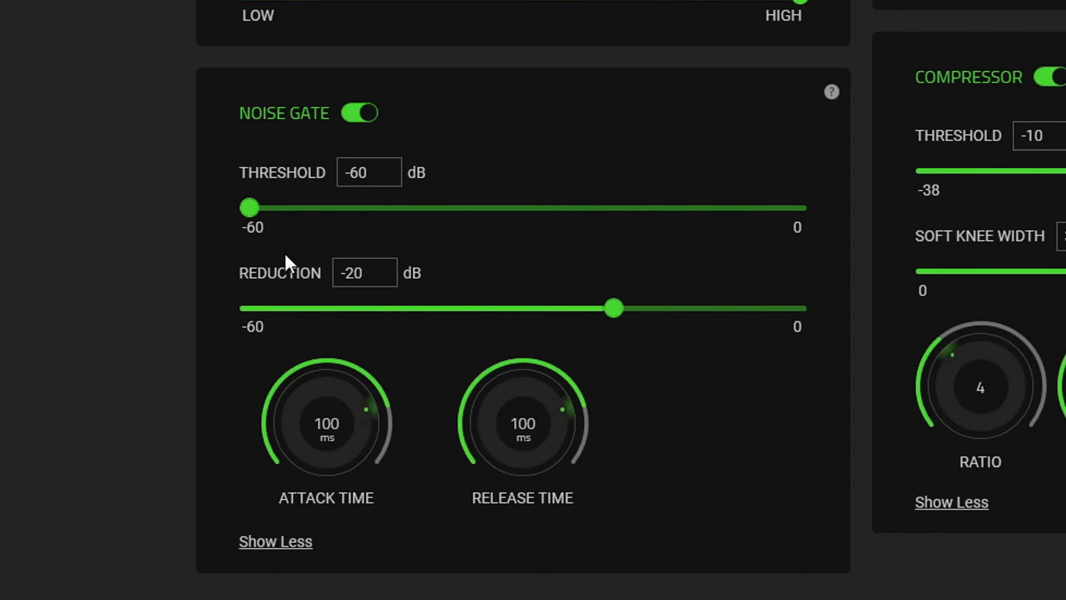
left_click_drag(248, 206, 329, 216)
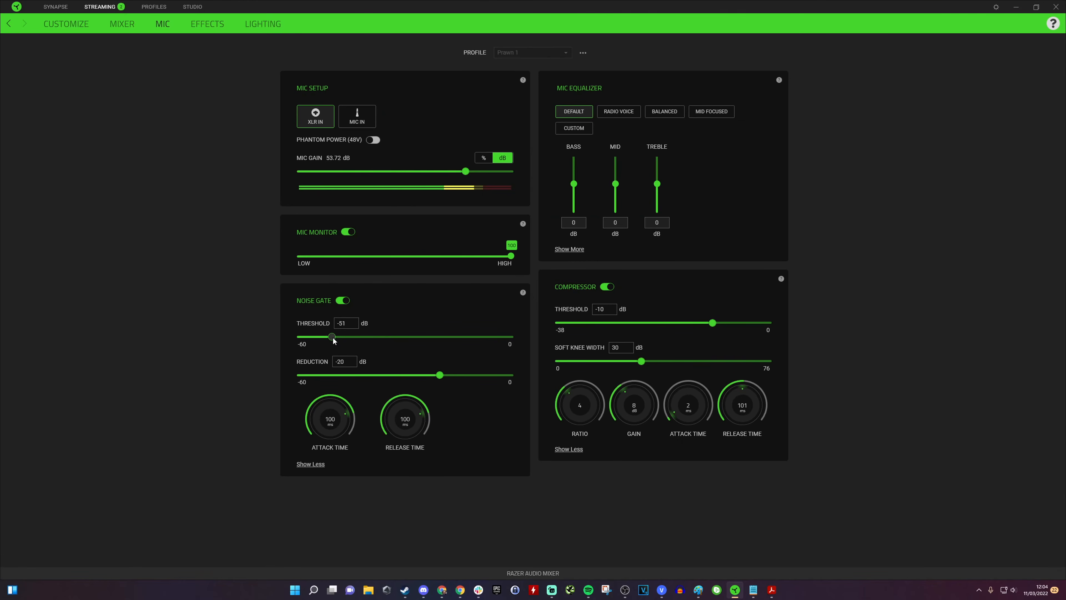
left_click_drag(332, 337, 345, 339)
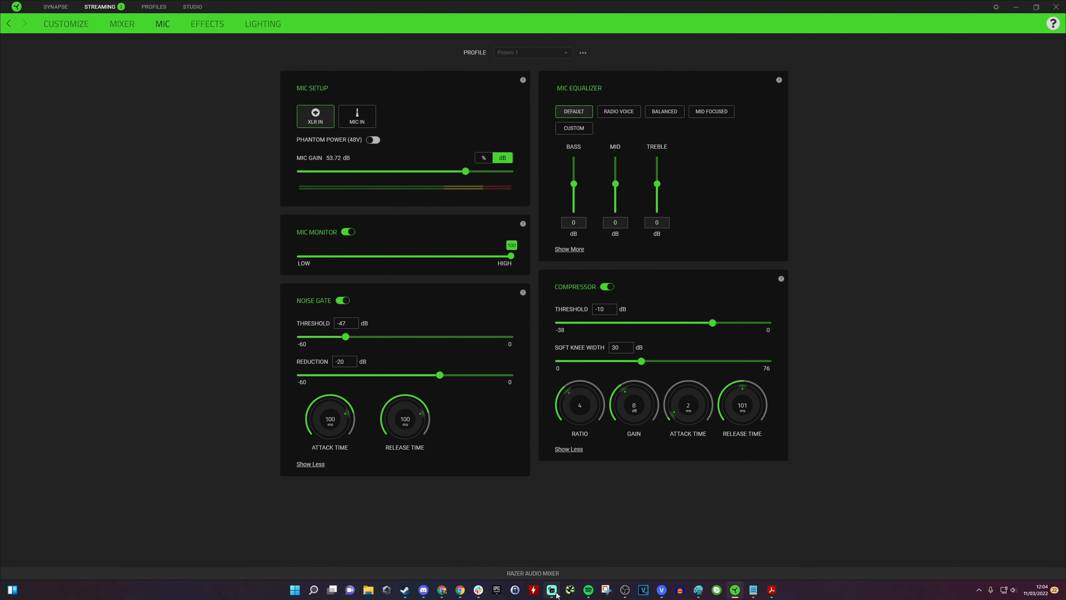
Step: Glance at the Streamlabs mixer meters, return to the mic page and set the noise gate reduction to -36 dB
left_click(553, 592)
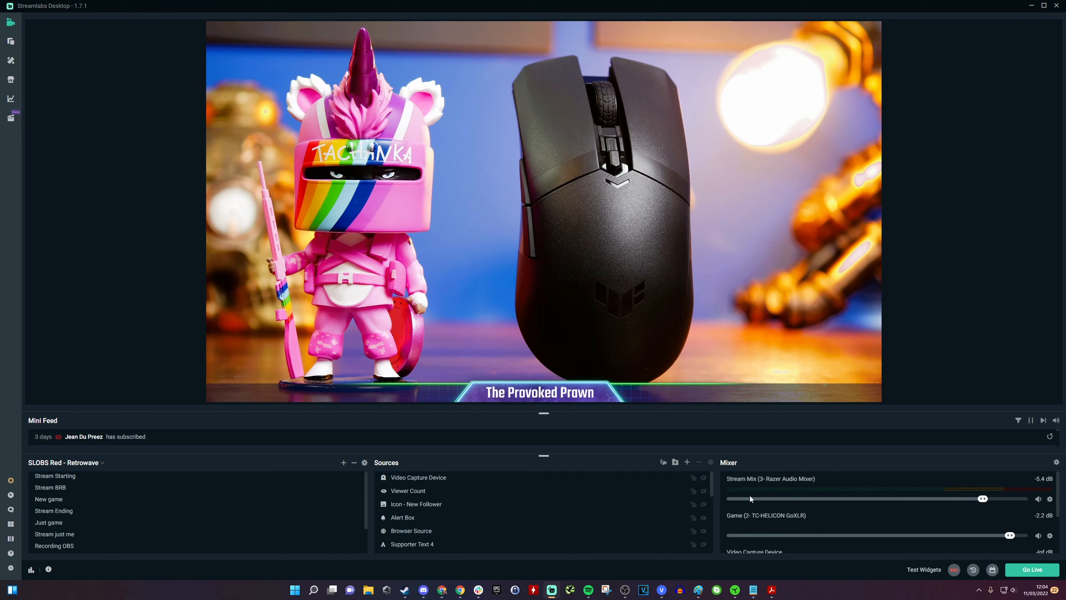
left_click(1031, 6)
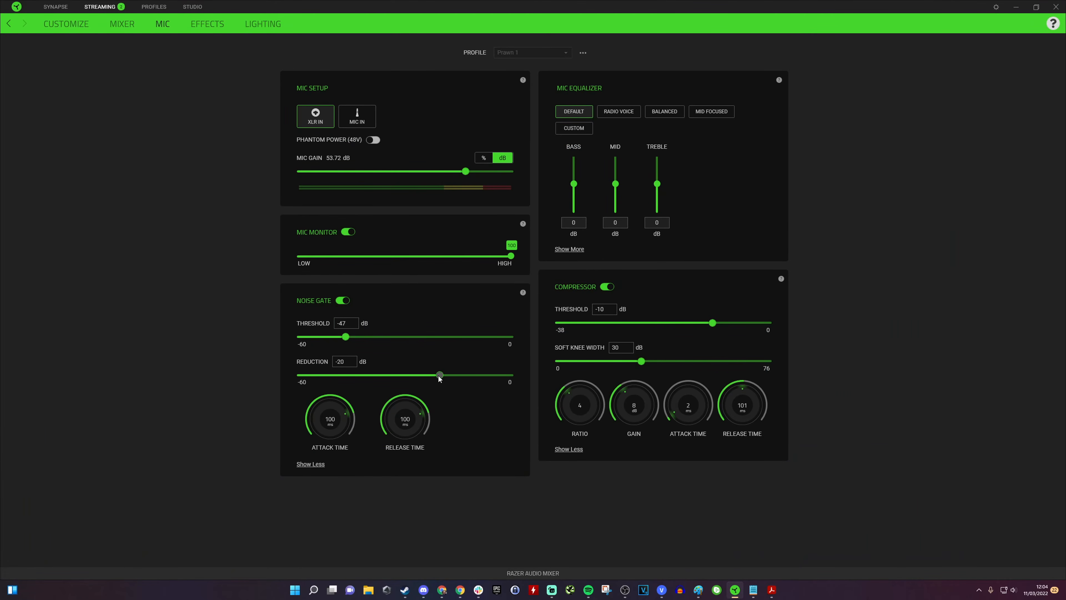
left_click_drag(438, 377, 383, 376)
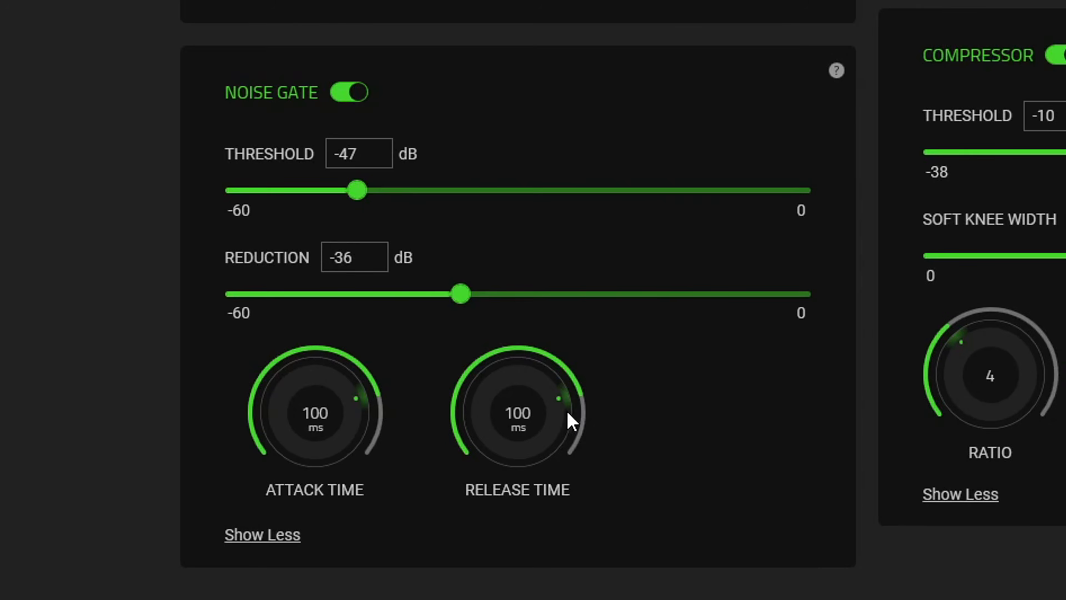
left_click_drag(423, 421, 423, 431)
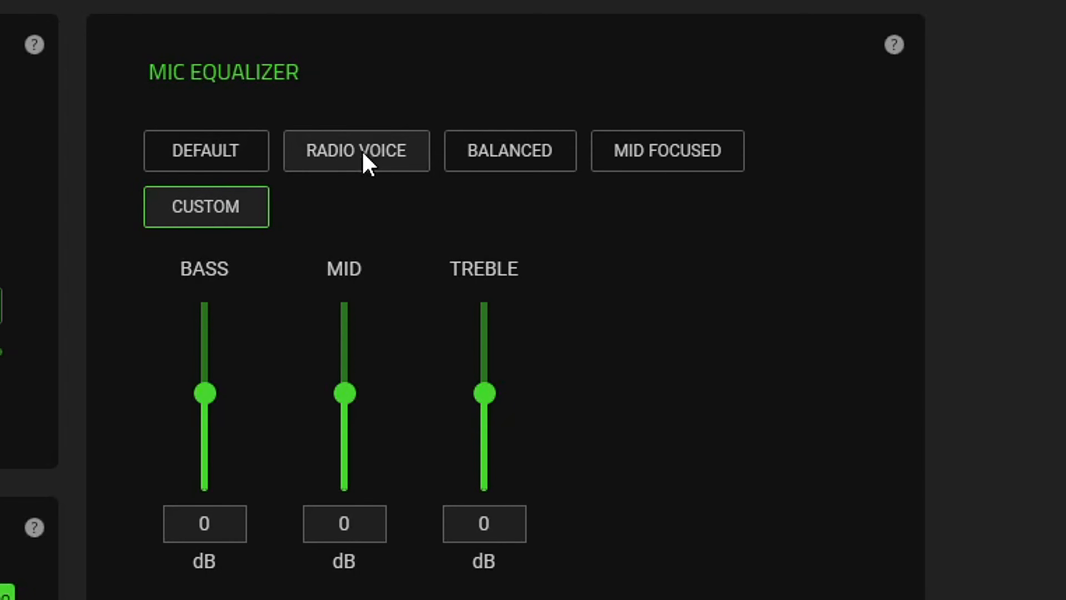
Step: Try the Radio Voice, Balanced and Mid Focused equalizer presets before going back to Default
left_click(336, 156)
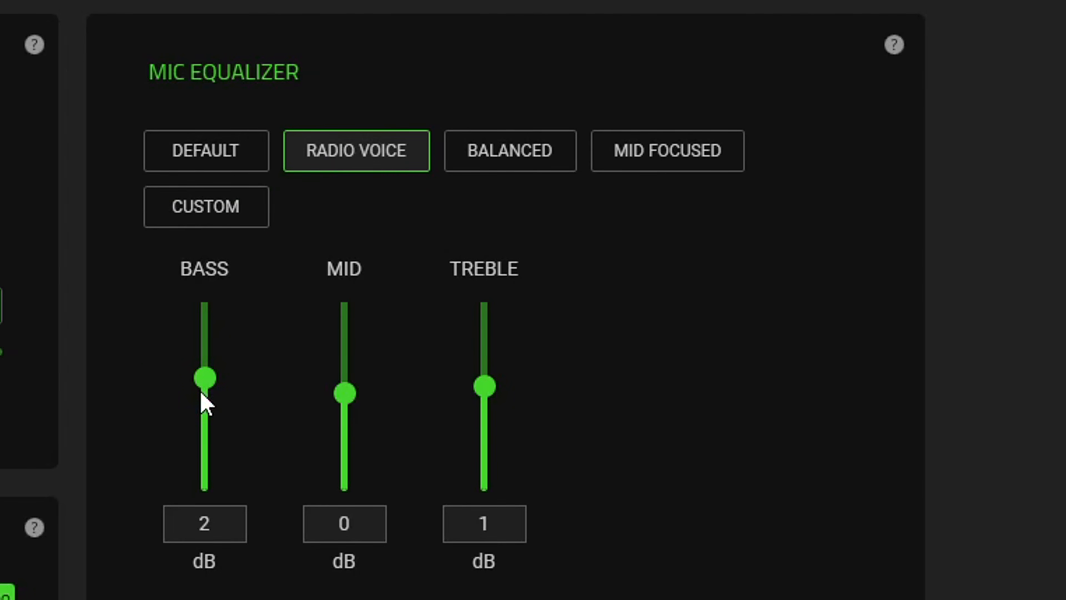
left_click(500, 142)
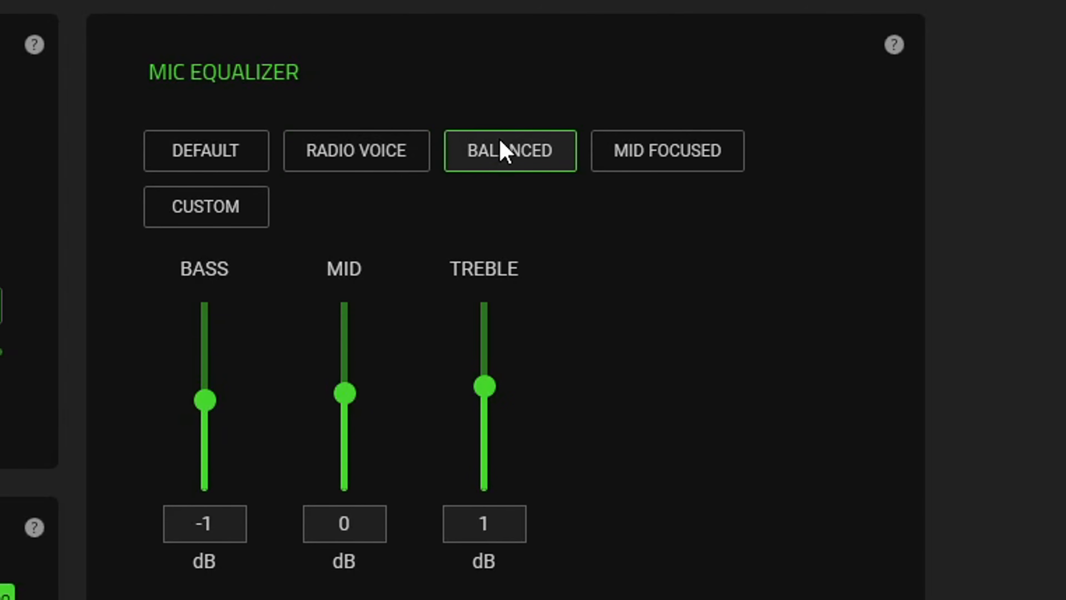
left_click(644, 158)
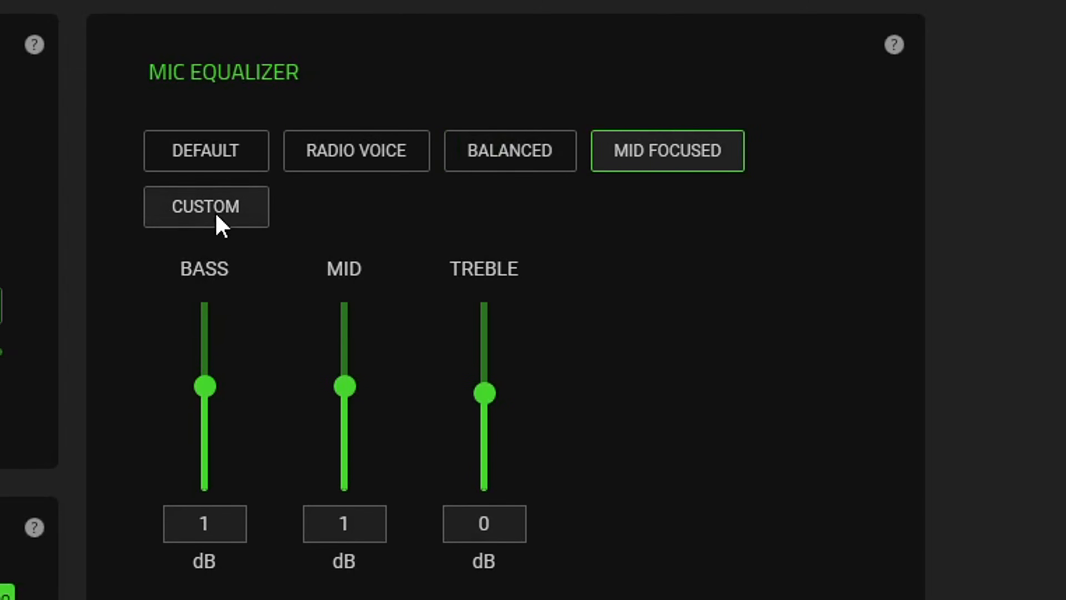
left_click(209, 148)
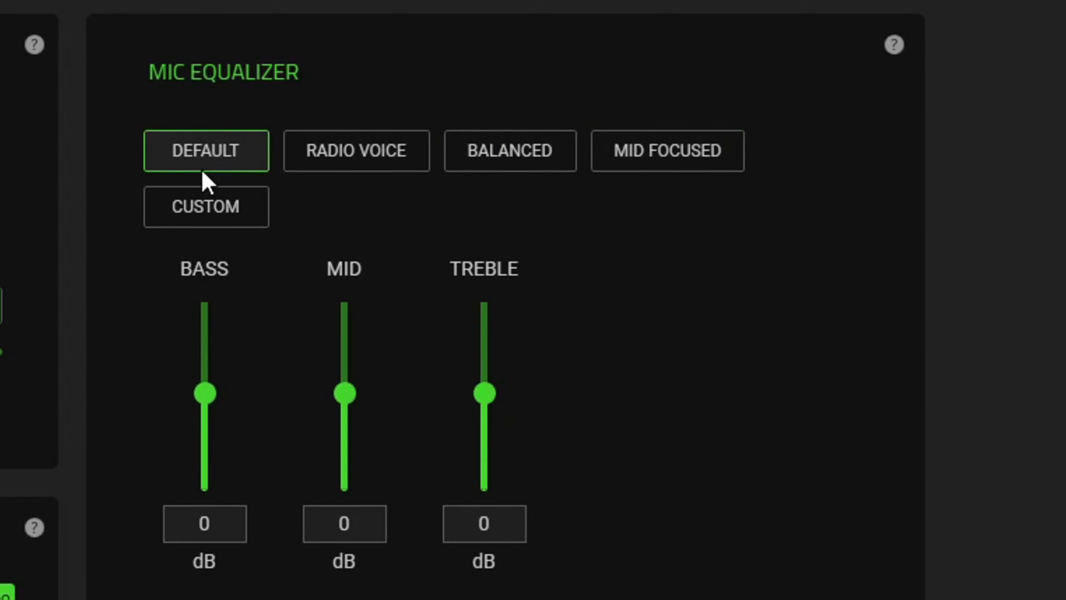
Step: Switch the mic equalizer to Custom, set bass to 1 dB and mid to -1 dB, and adjust the treble
left_click(201, 196)
mouse_move(205, 393)
left_mouse_down()
mouse_move(205, 320)
mouse_move(215, 439)
mouse_move(207, 385)
left_mouse_up()
left_click_drag(484, 394, 488, 368)
left_click_drag(345, 394, 350, 408)
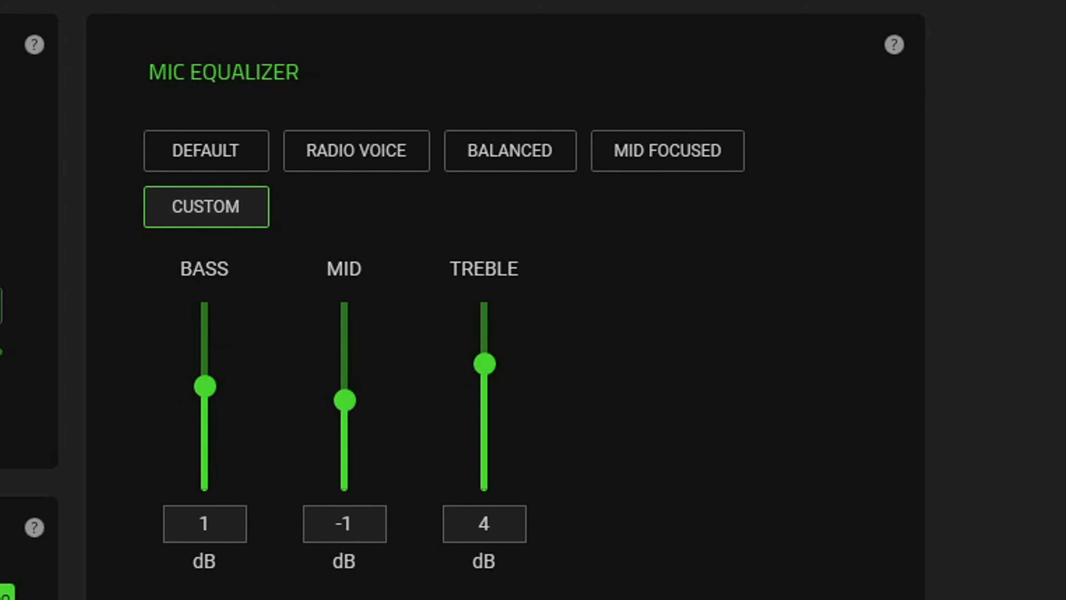
left_click_drag(487, 364, 485, 381)
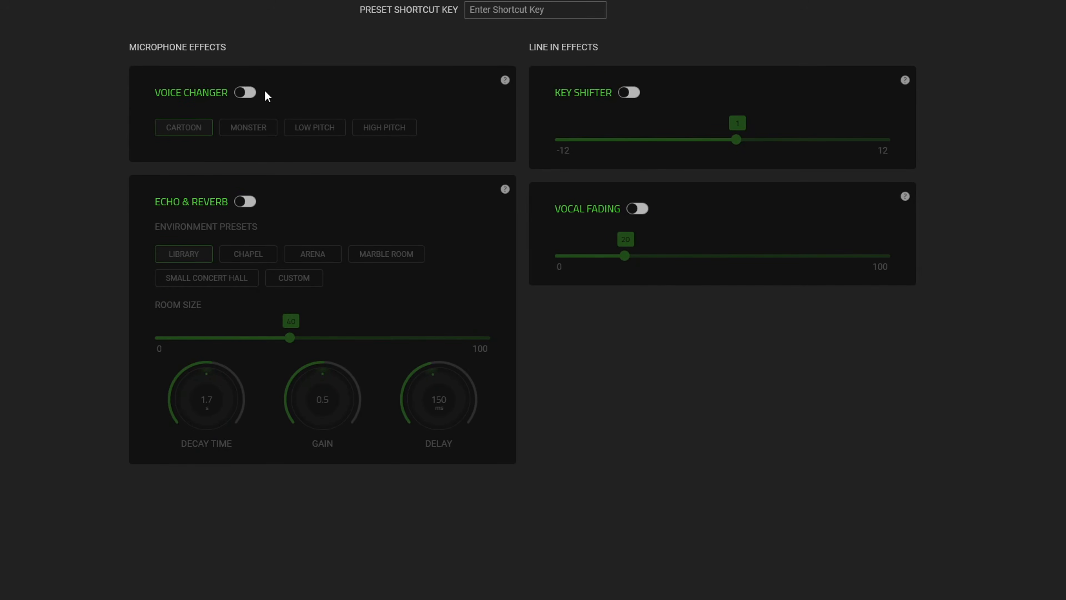
Step: Turn on the Voice Changer, try the Monster, Low Pitch and High Pitch presets, then turn it off
left_click(247, 93)
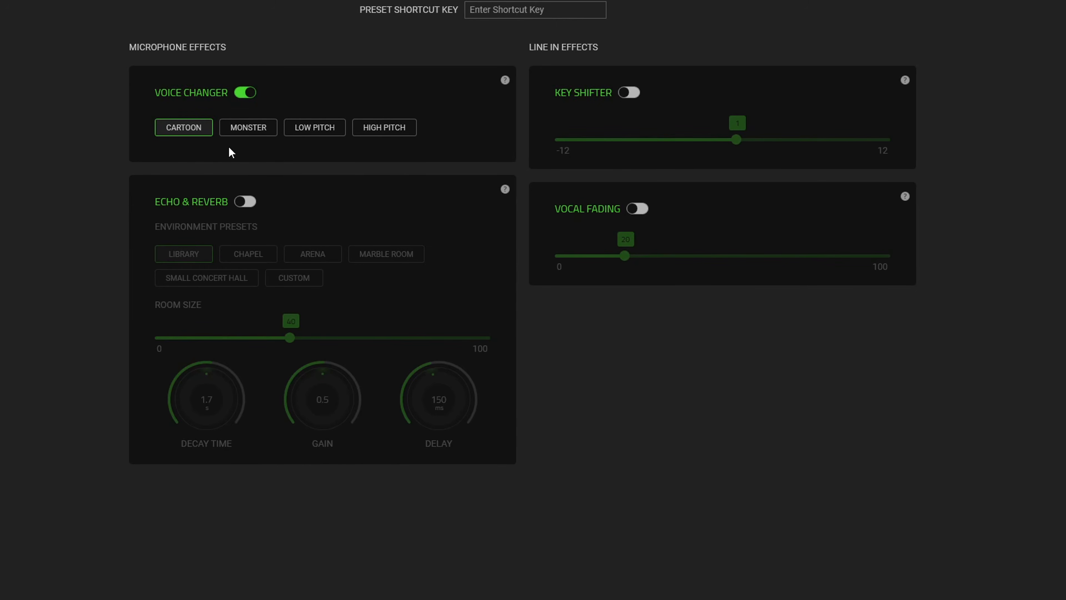
left_click(240, 127)
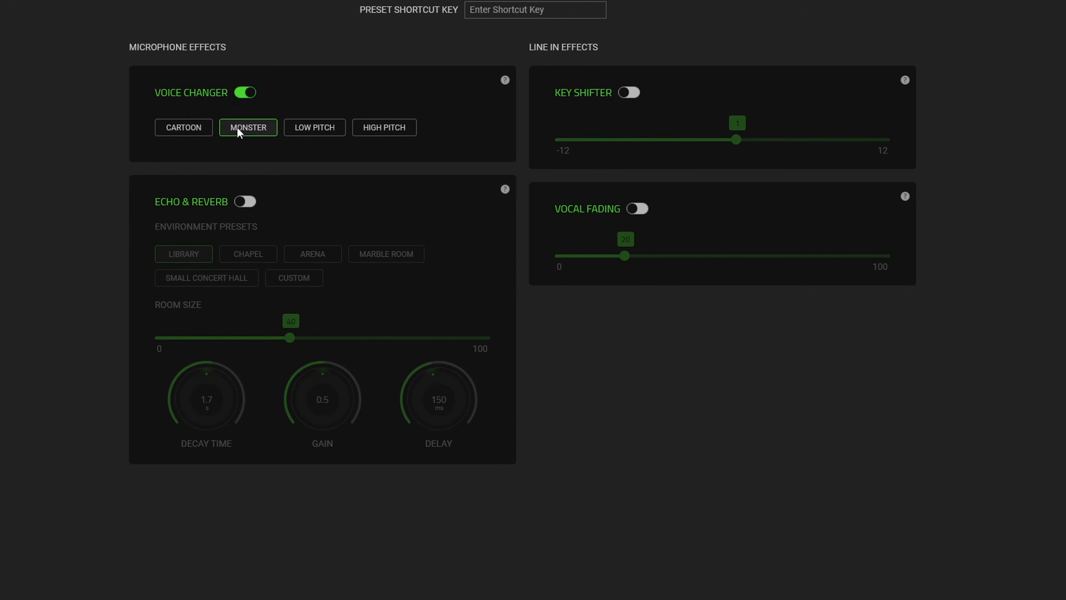
left_click(296, 131)
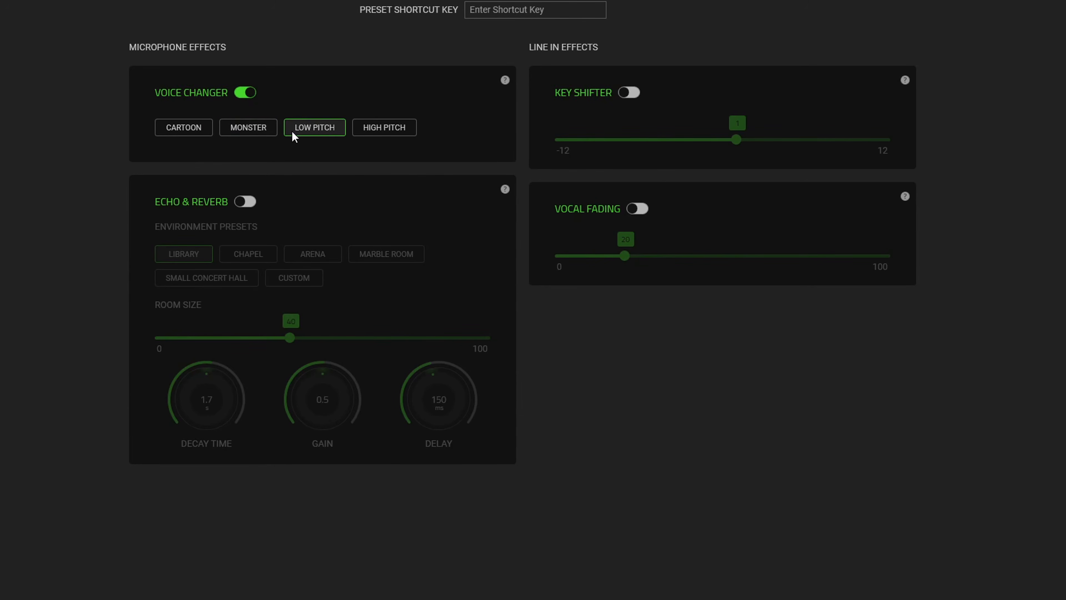
left_click(259, 128)
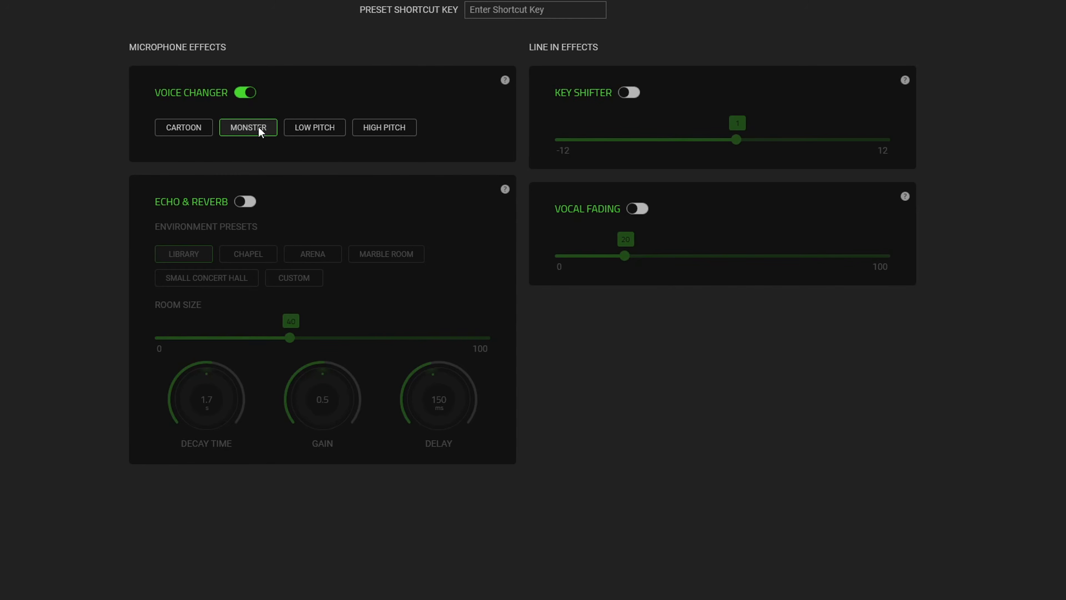
left_click(380, 134)
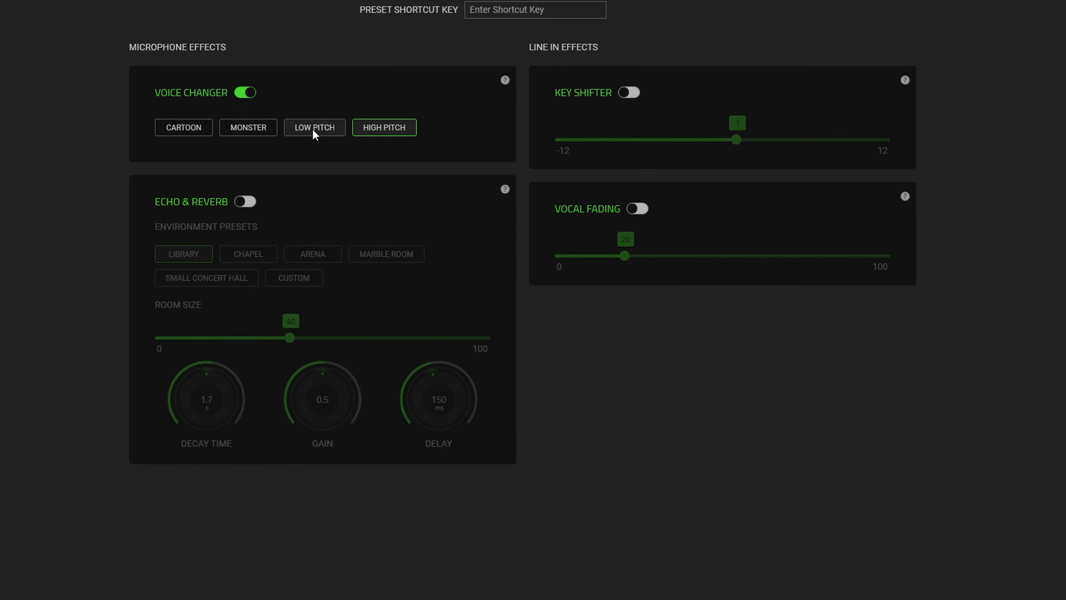
left_click(246, 93)
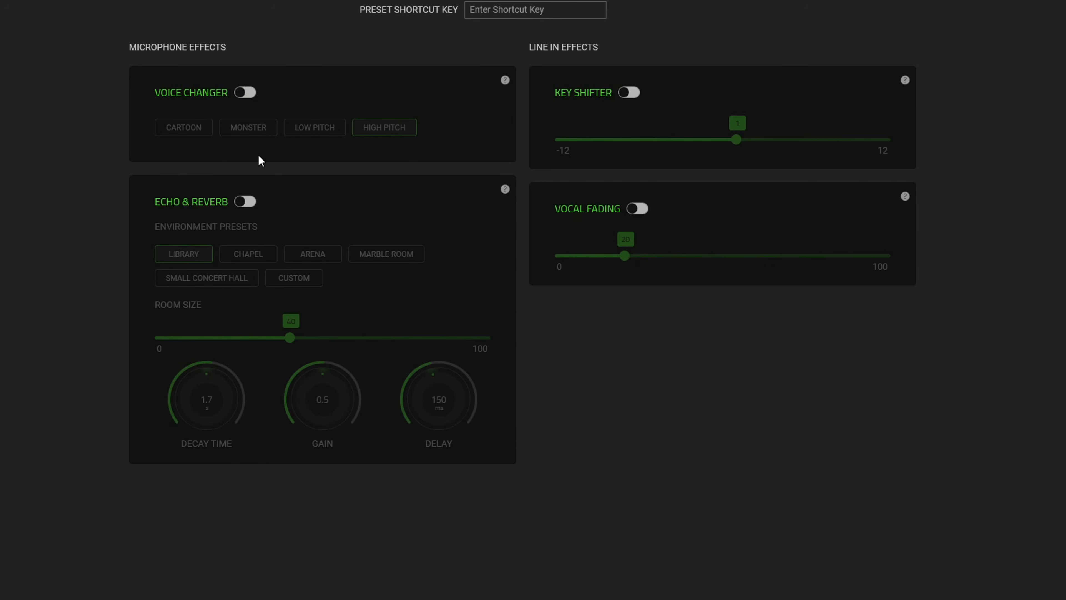
Step: Turn on Echo & Reverb and try the Chapel, Arena, Marble Room and Small Concert Hall presets, settling on Custom
left_click(247, 203)
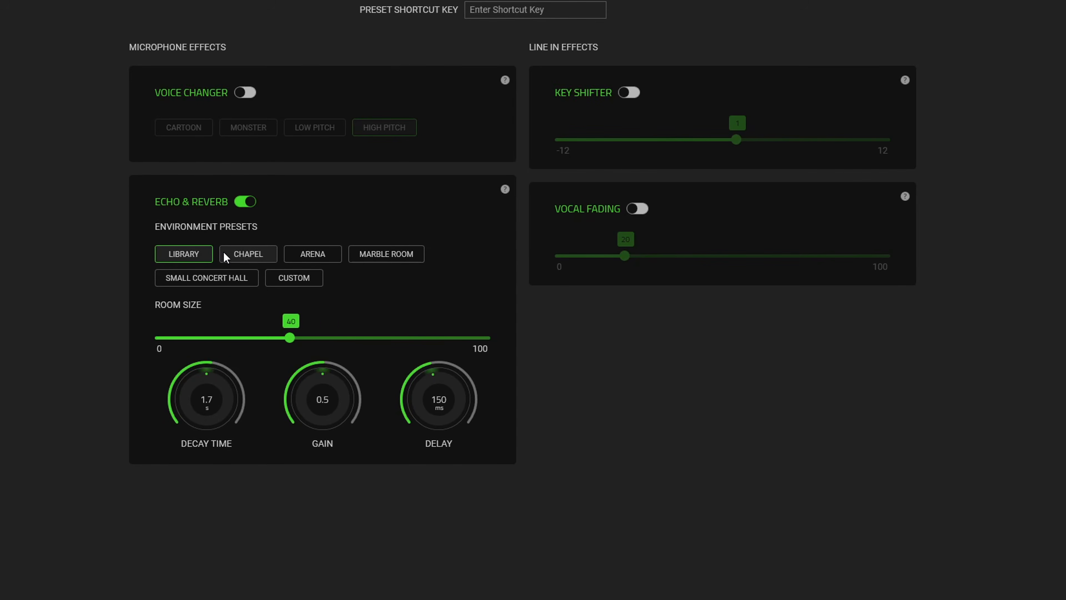
left_click(230, 252)
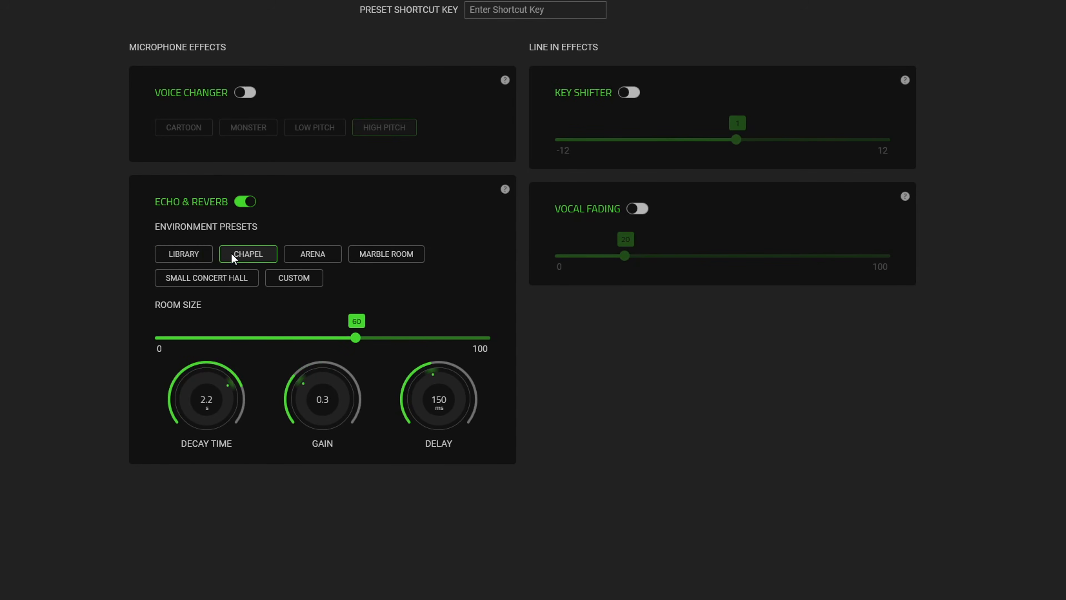
left_click(314, 256)
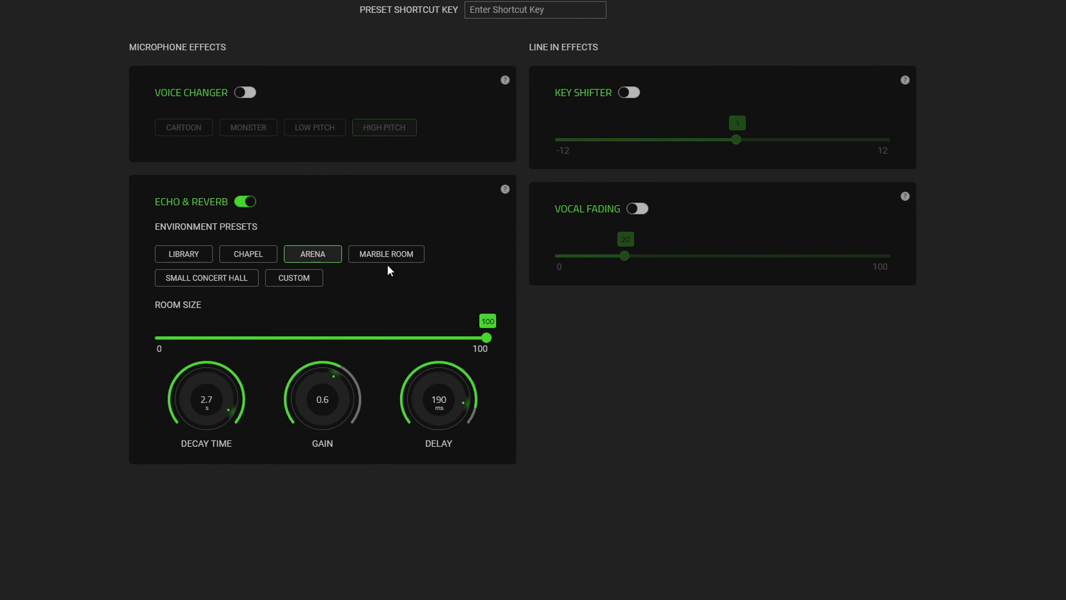
left_click(387, 255)
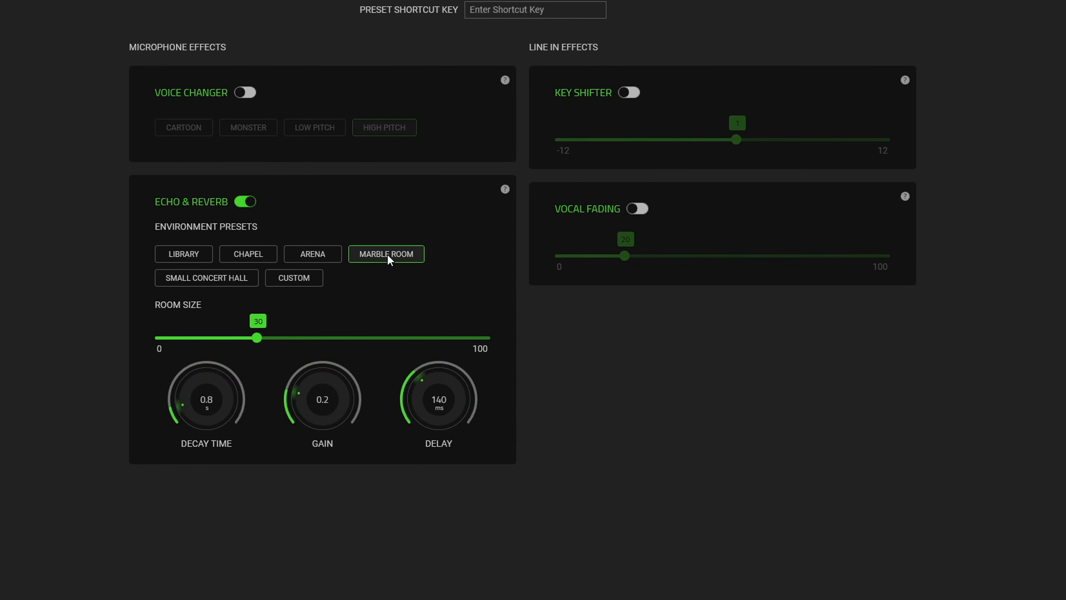
left_click(212, 280)
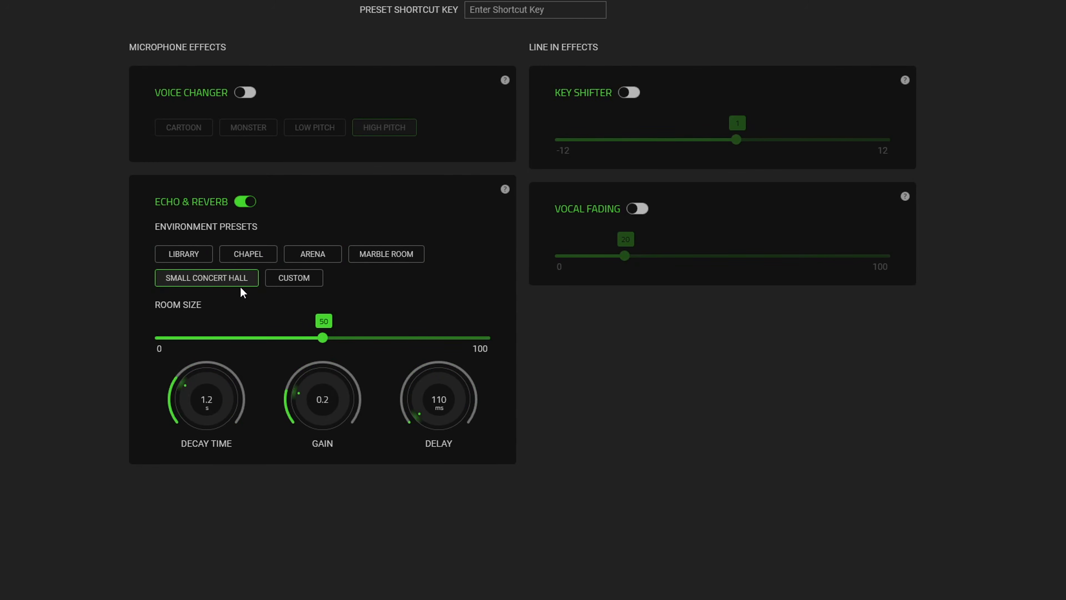
left_click(293, 278)
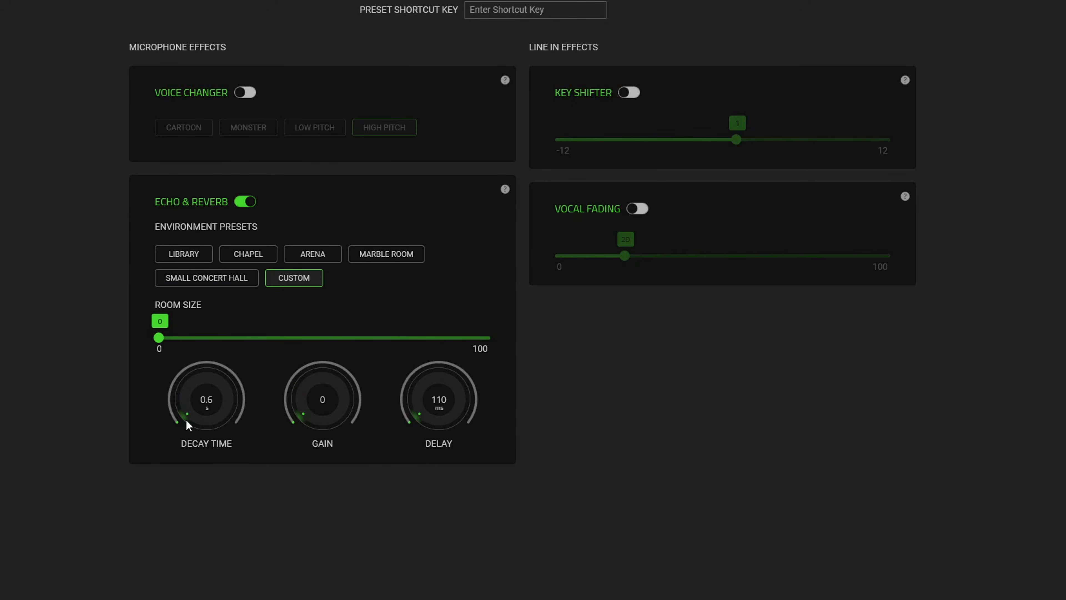
Step: Try the Library, Chapel and Arena echo presets, then turn Echo & Reverb off
left_click(189, 264)
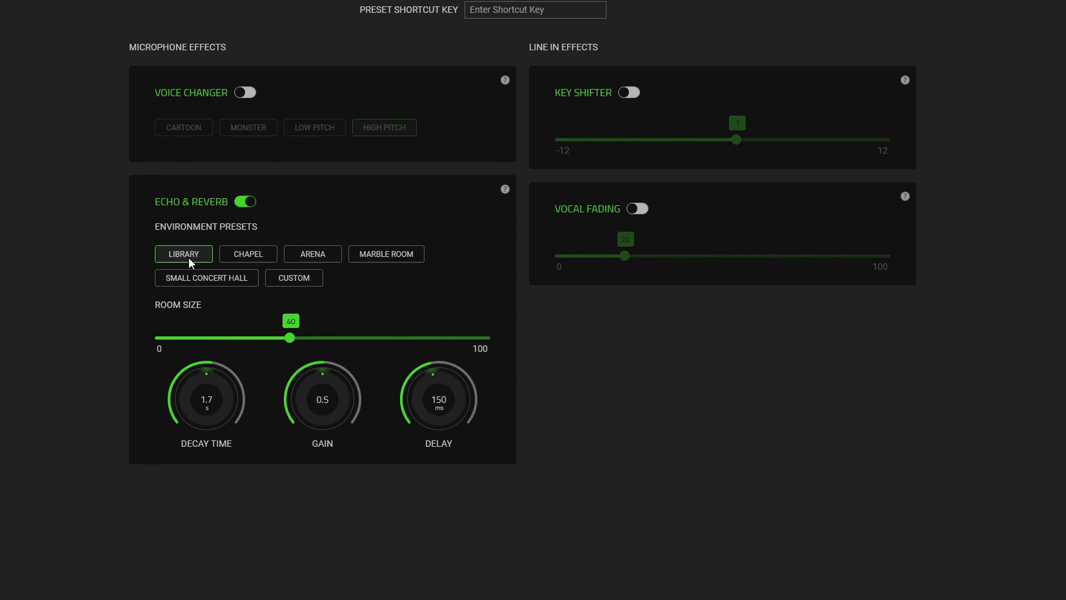
left_click(242, 254)
left_click(304, 256)
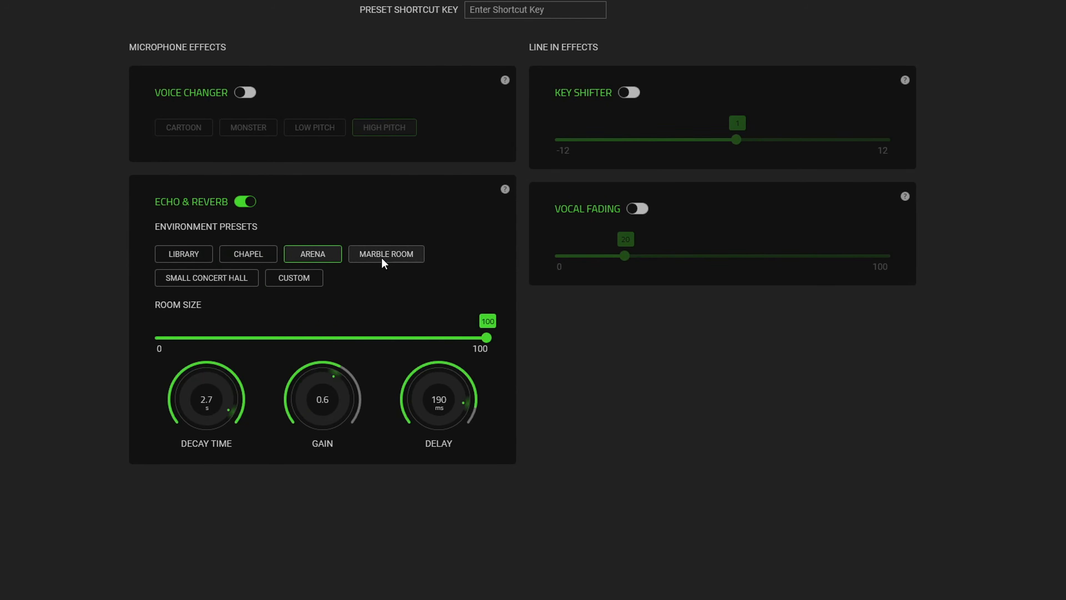
left_click(242, 202)
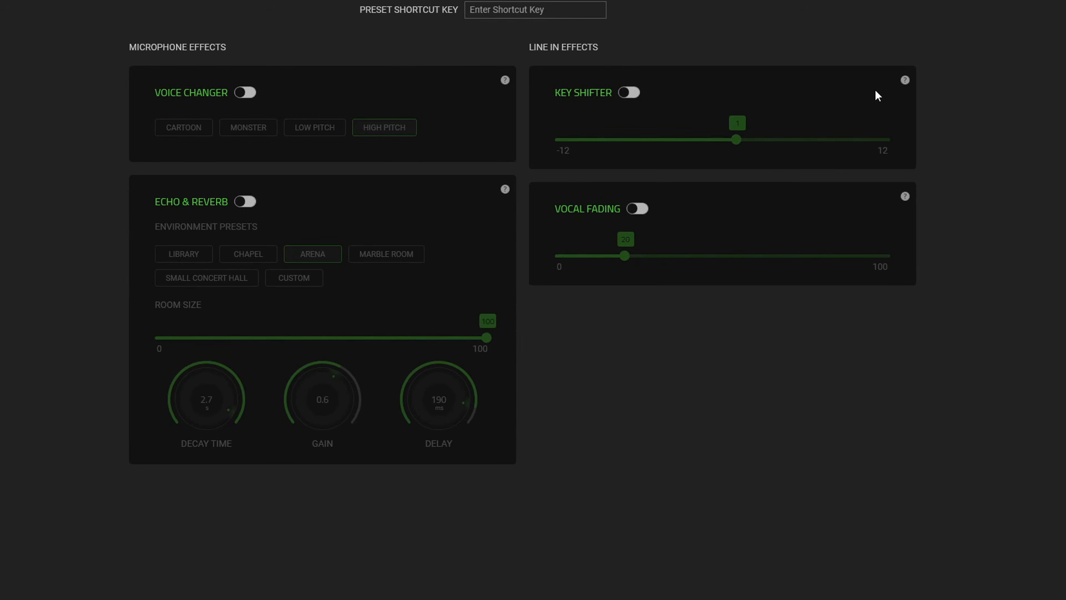
Step: Read the help tooltips for the Key Shifter and Vocal Fading line-in effects
mouse_move(905, 79)
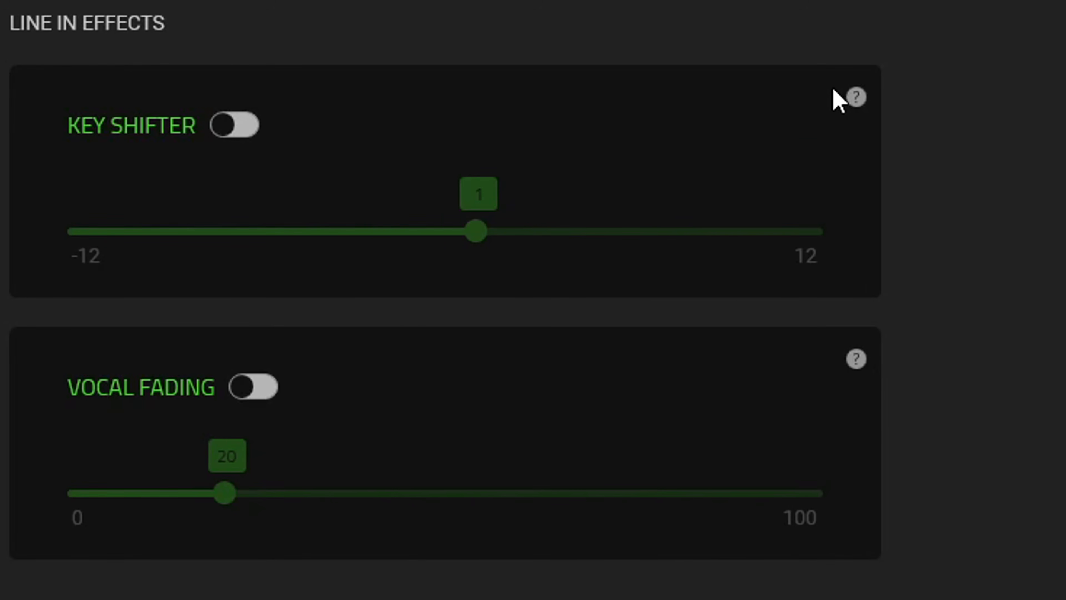
mouse_move(854, 105)
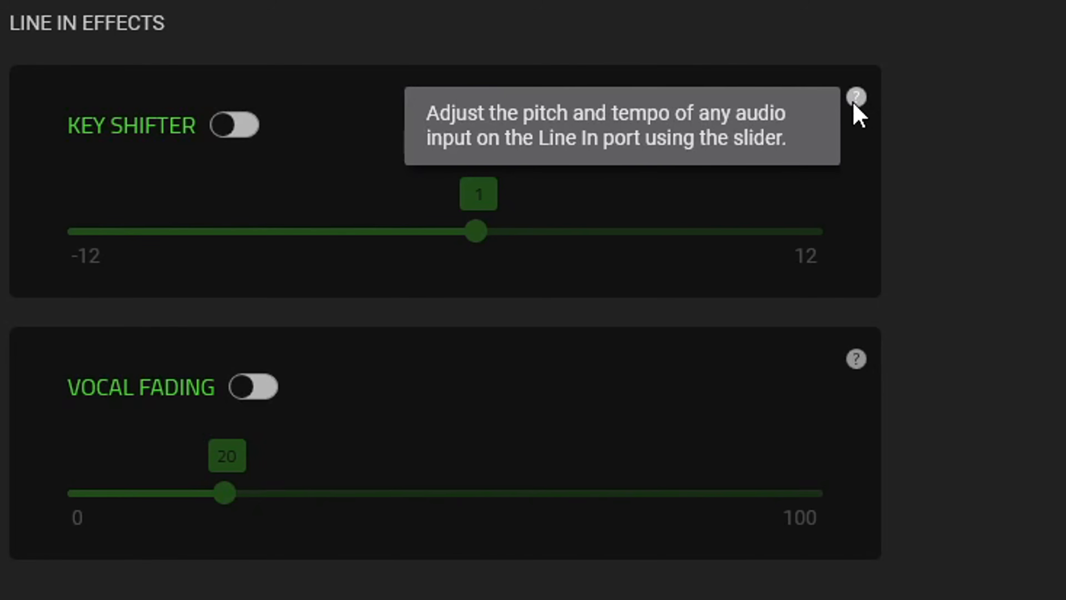
mouse_move(858, 362)
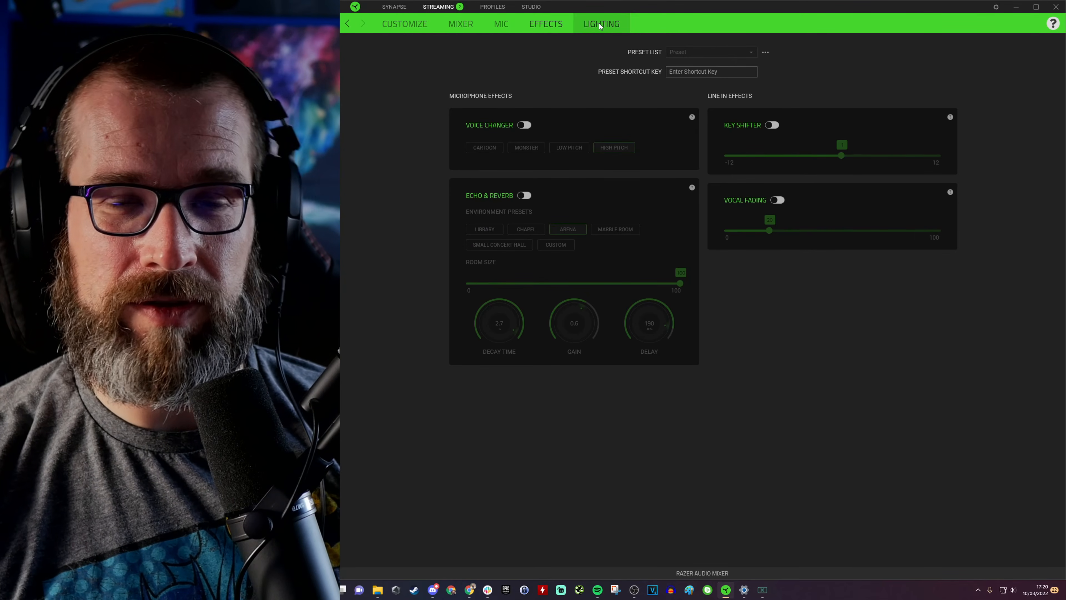
Step: Open the lighting settings and set the Razer wordmark effect to Static, then Breathing with Random Color enabled
left_click(587, 23)
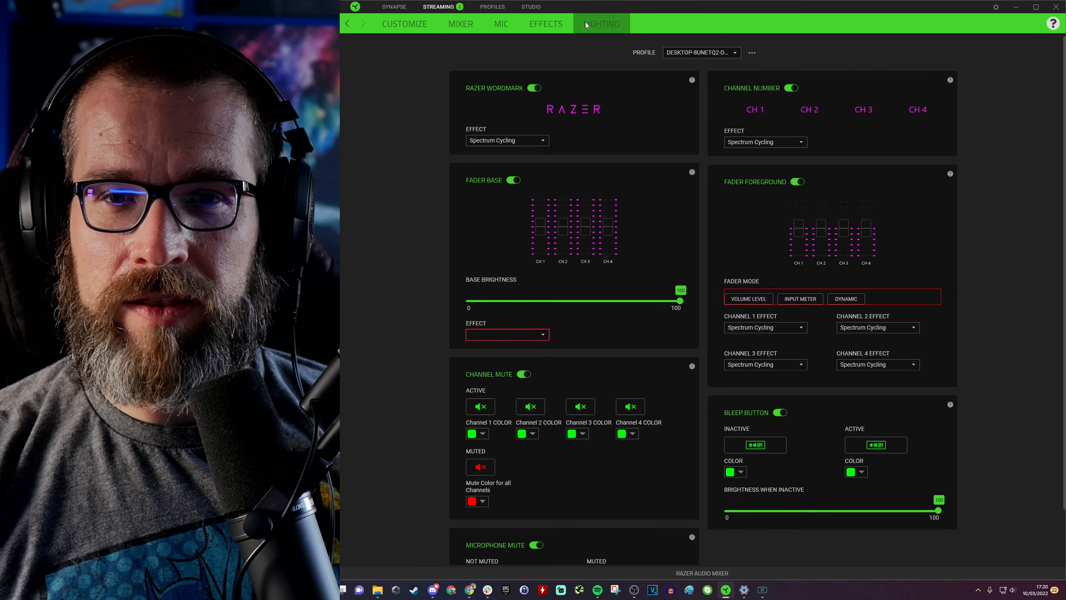
scroll(457, 183, "down", 2)
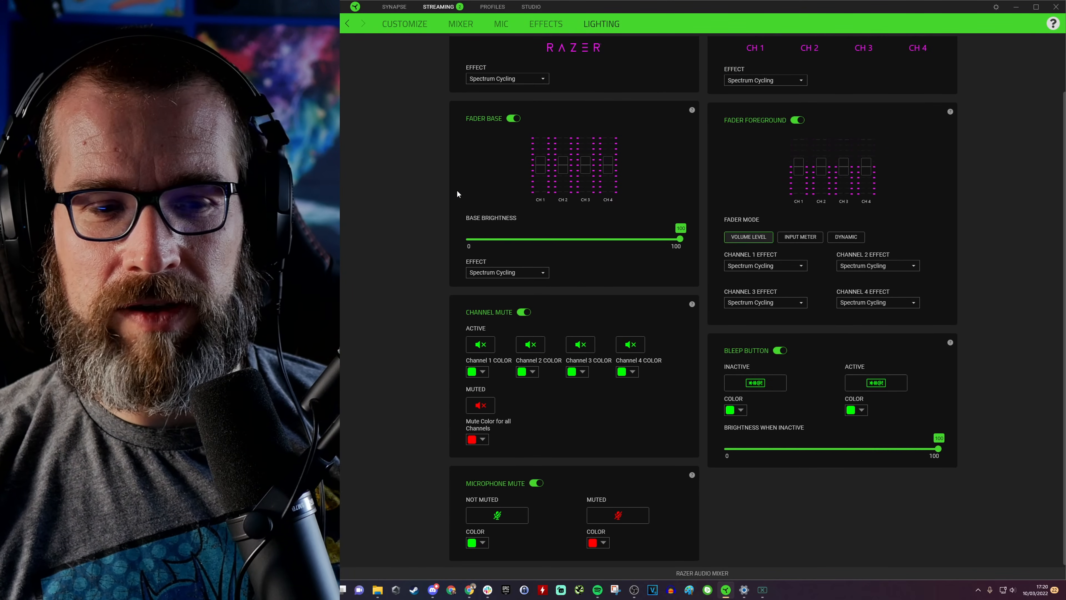
scroll(457, 187, "up", 2)
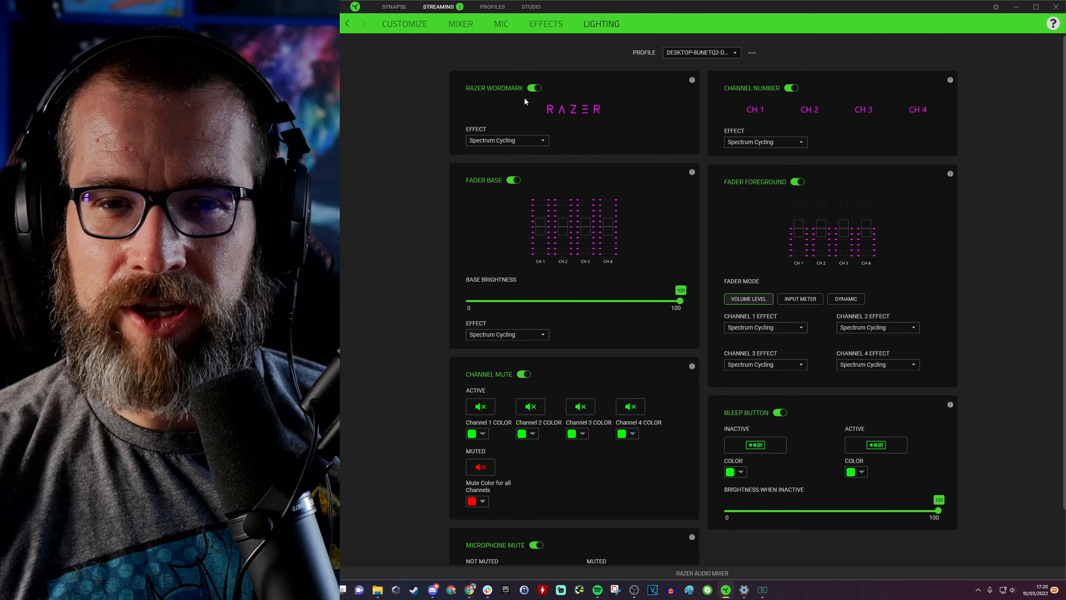
left_click(508, 141)
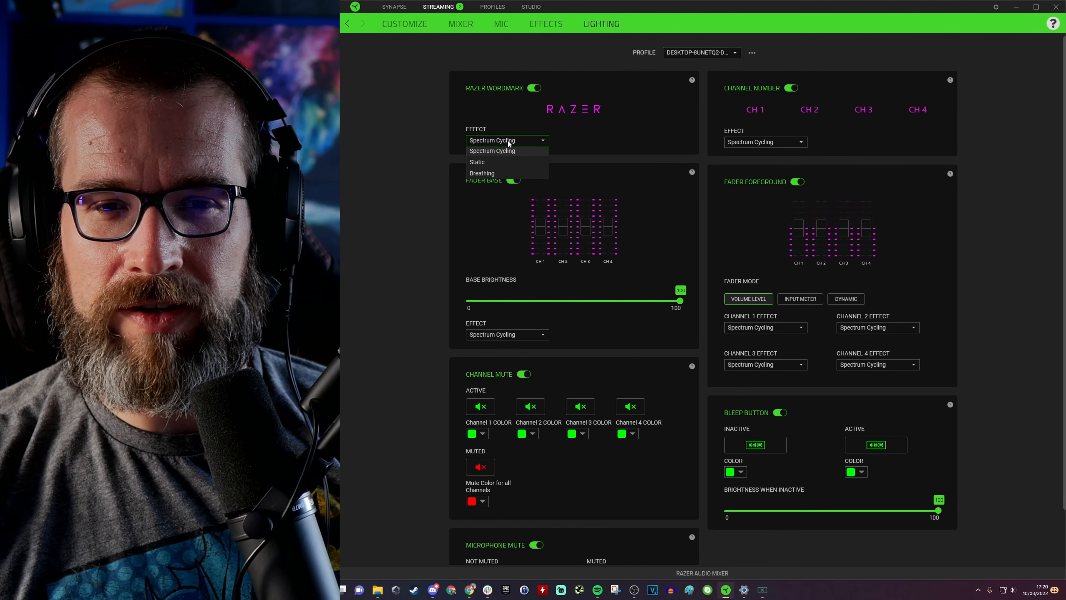
left_click(504, 154)
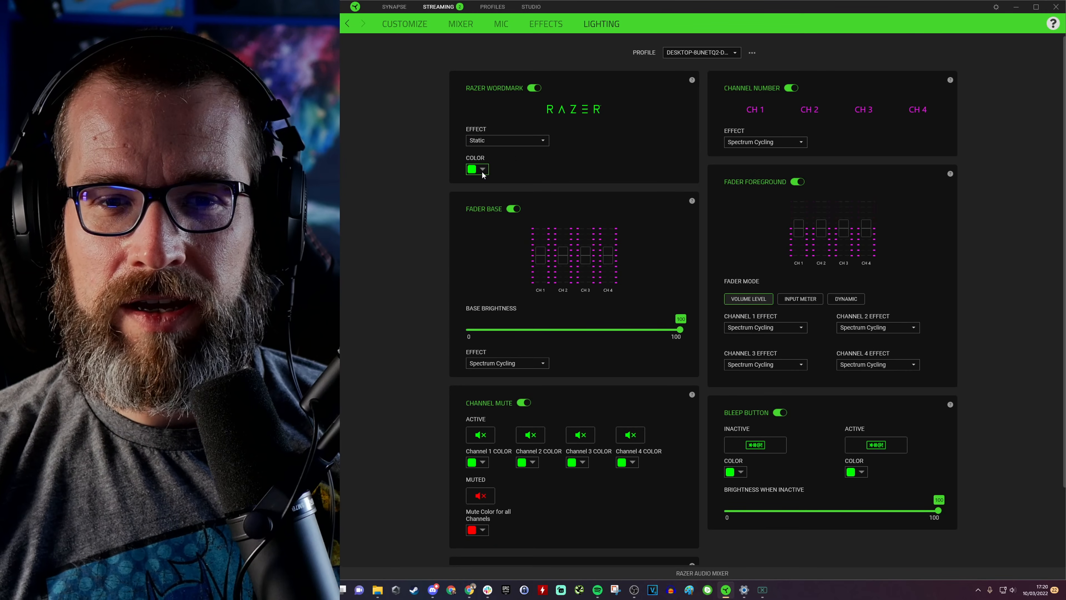
left_click(511, 138)
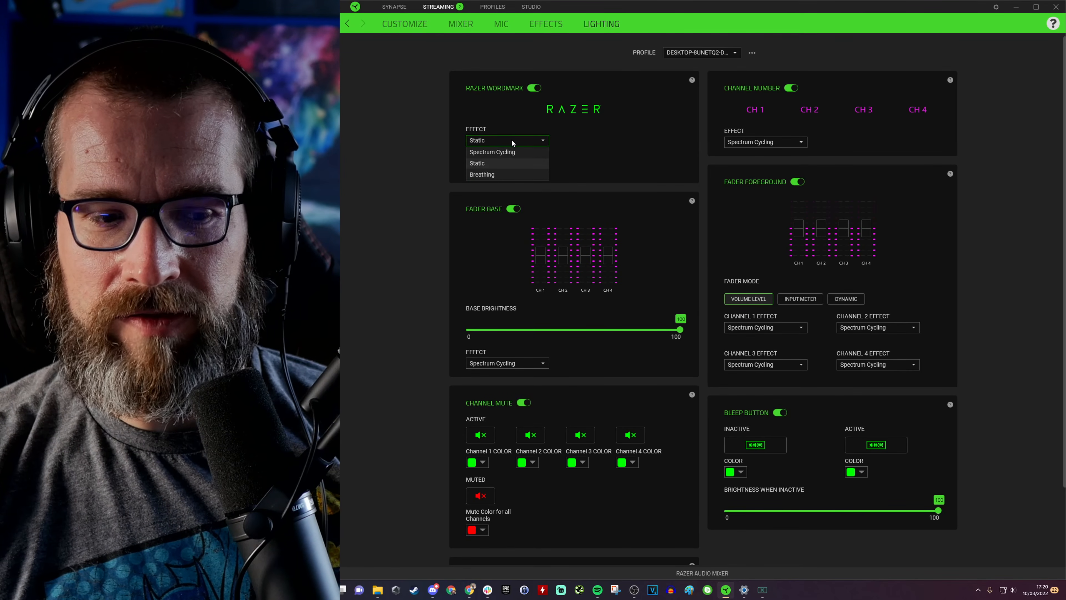
left_click(505, 173)
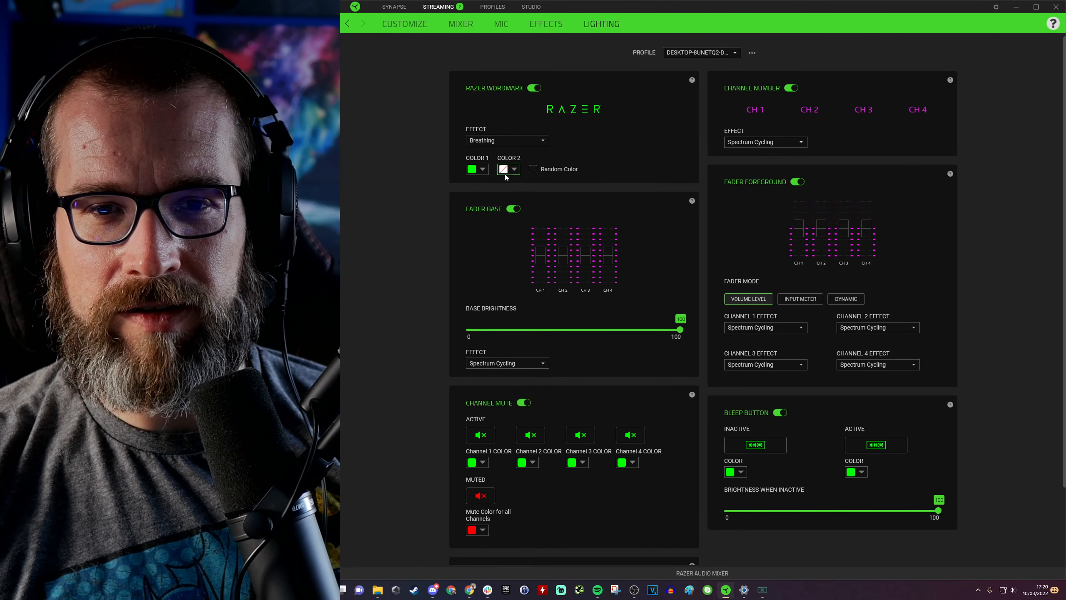
left_click(533, 170)
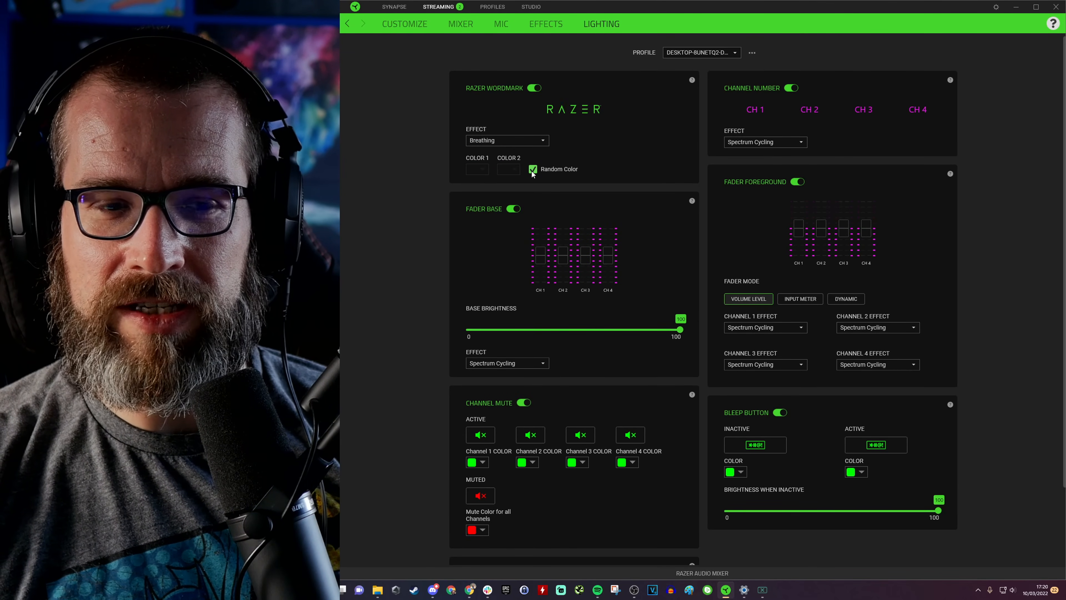
Step: Switch the Fader Base lighting off and back on, and open its effect options without changing them
left_click(513, 209)
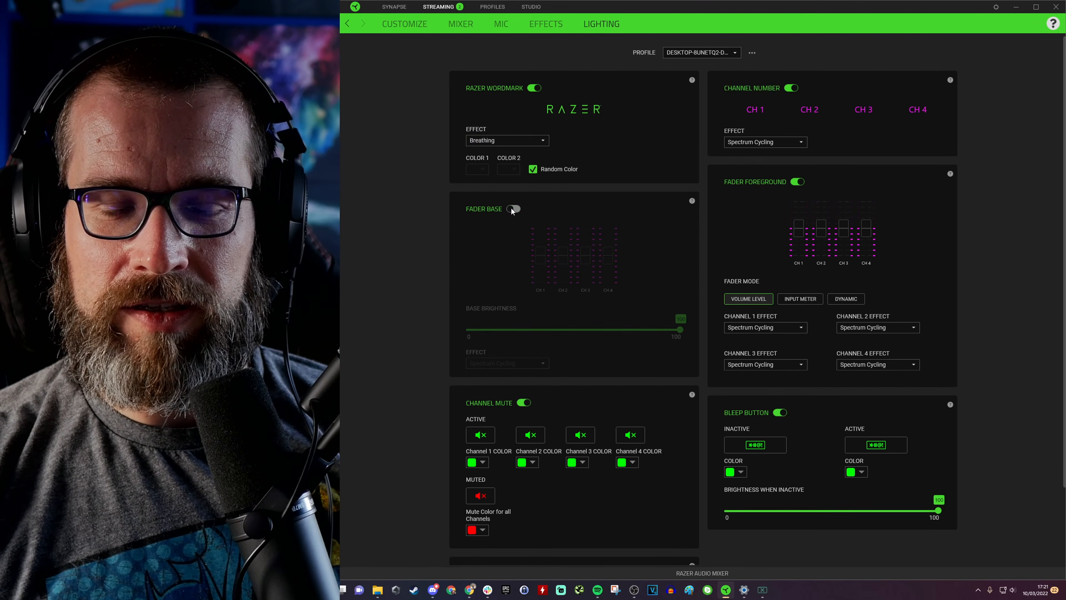
left_click(511, 208)
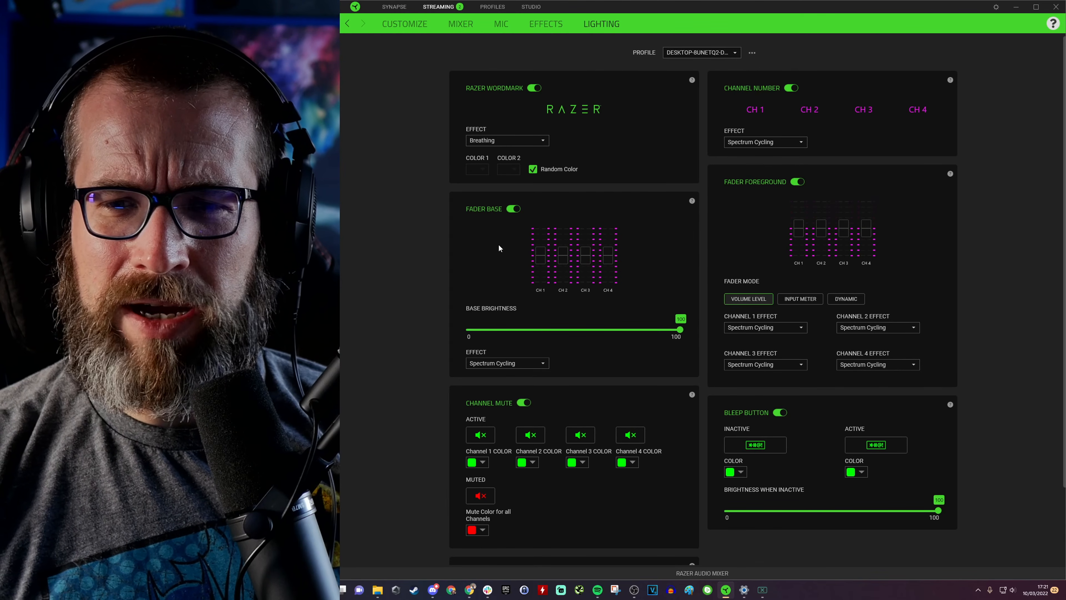
scroll(548, 352, "down", 1)
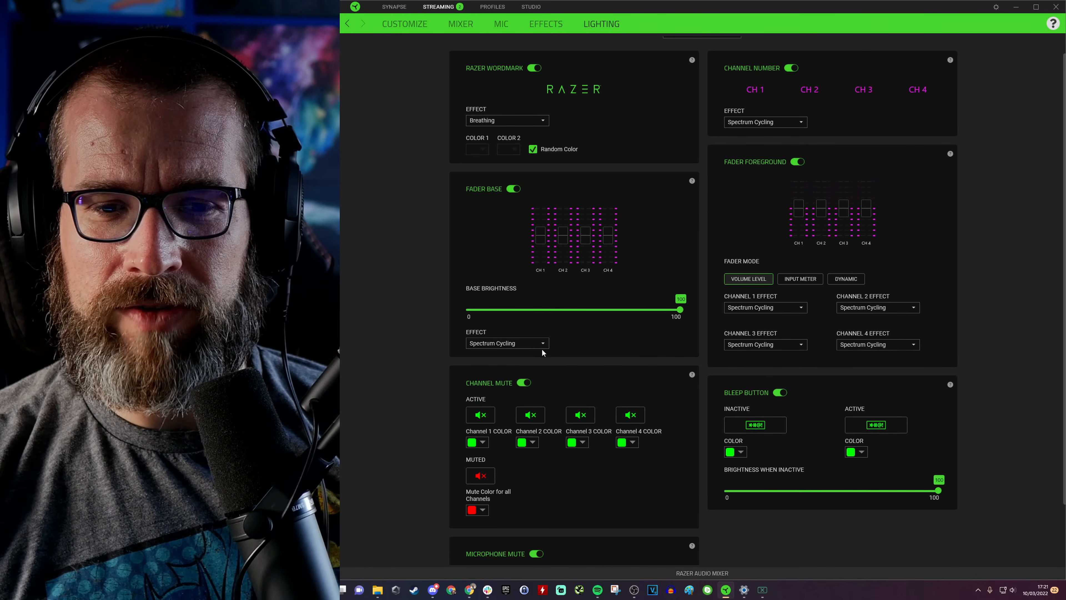
left_click(516, 343)
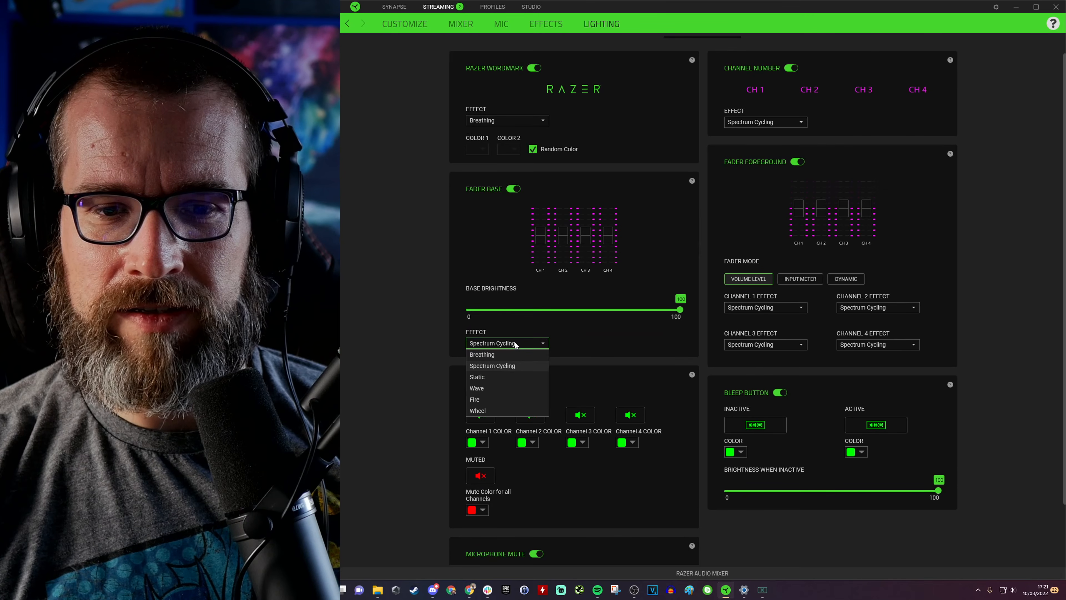
left_click(516, 343)
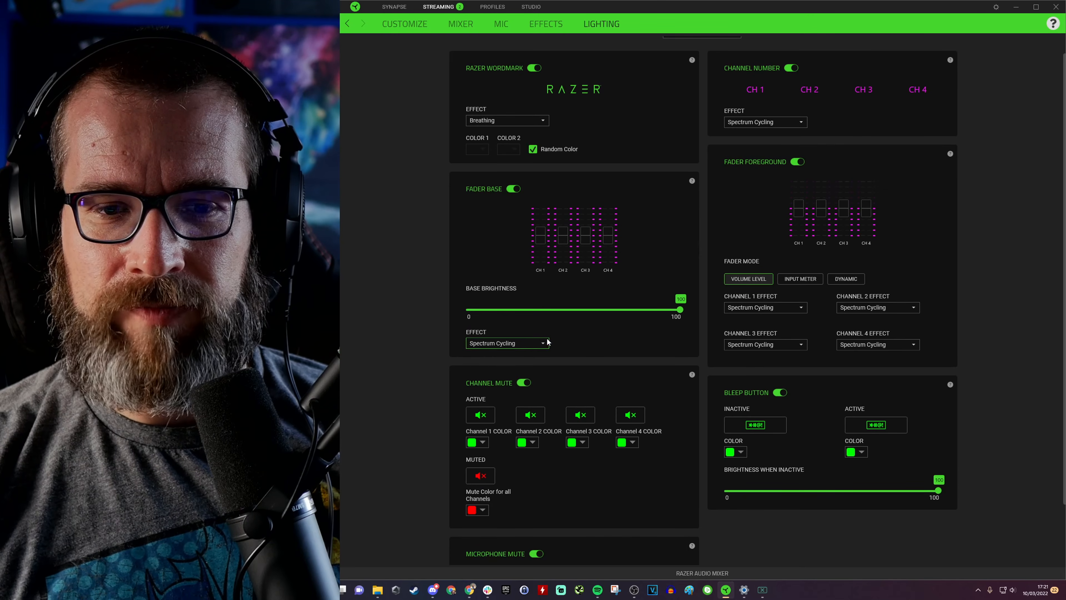
Step: Try the Input Meter, Dynamic and Volume Level fader foreground modes, settling on Input Meter
left_click(808, 284)
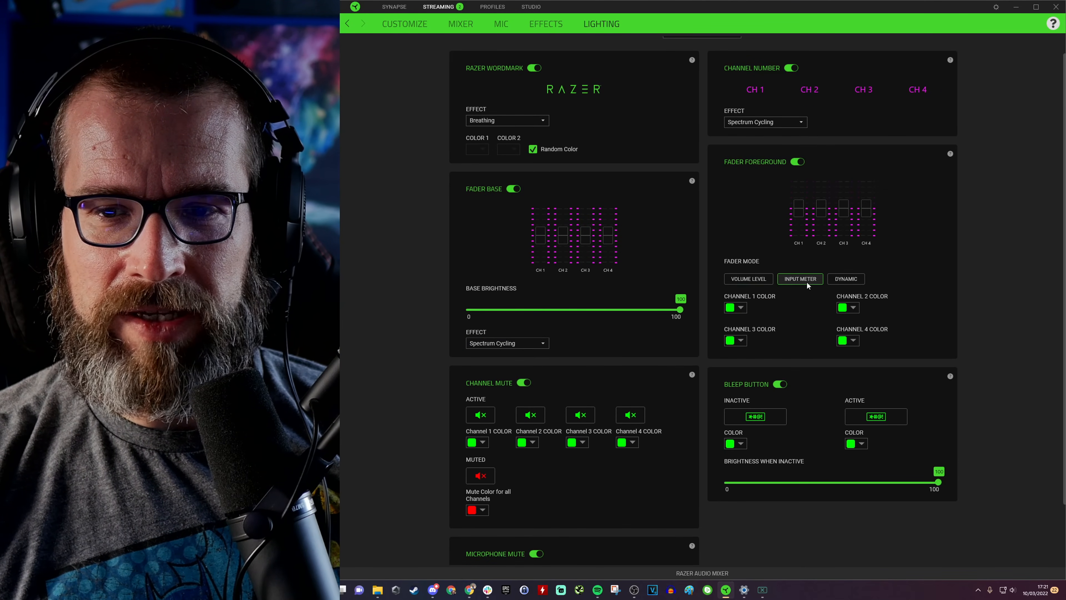
left_click(845, 280)
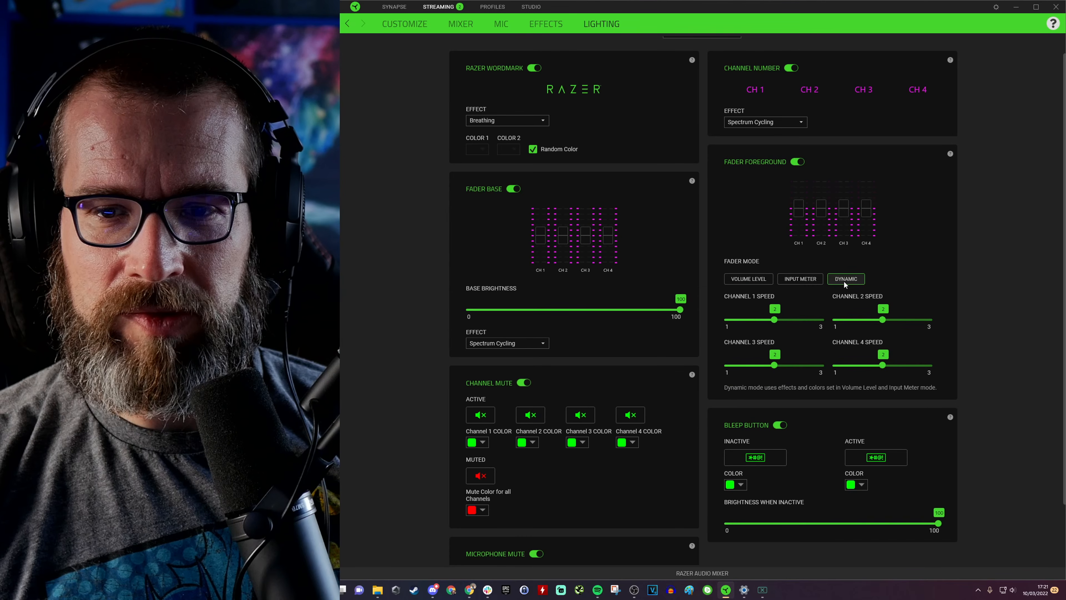
left_click(805, 284)
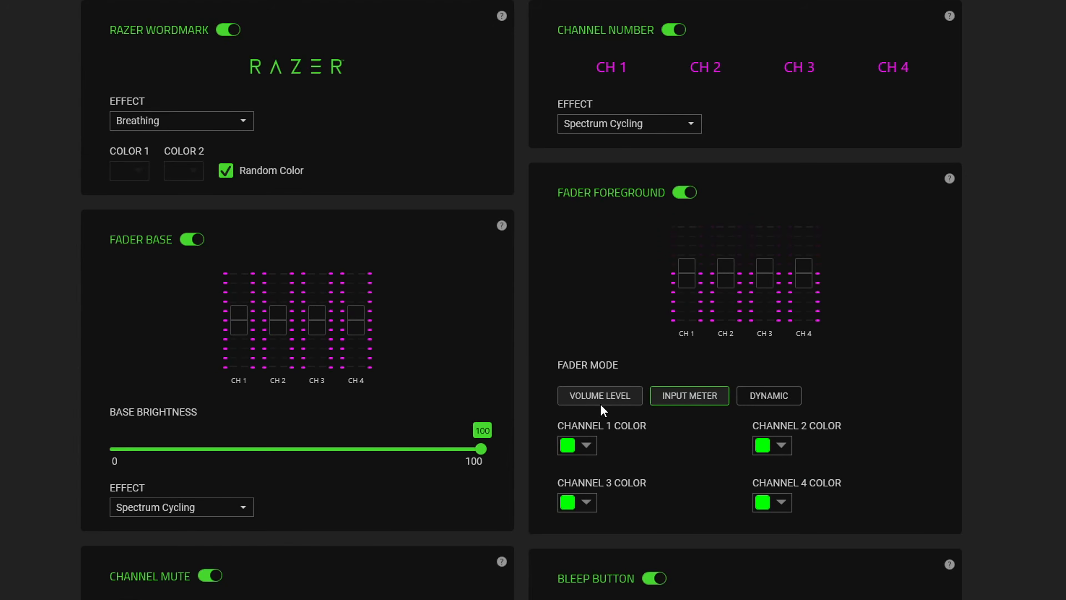
left_click(604, 397)
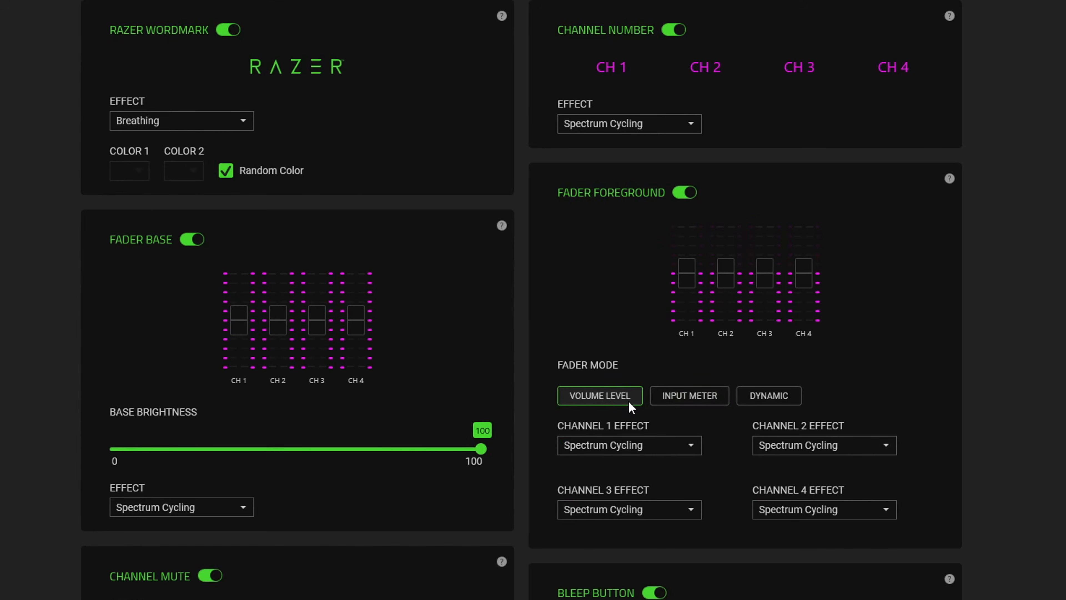
left_click(673, 406)
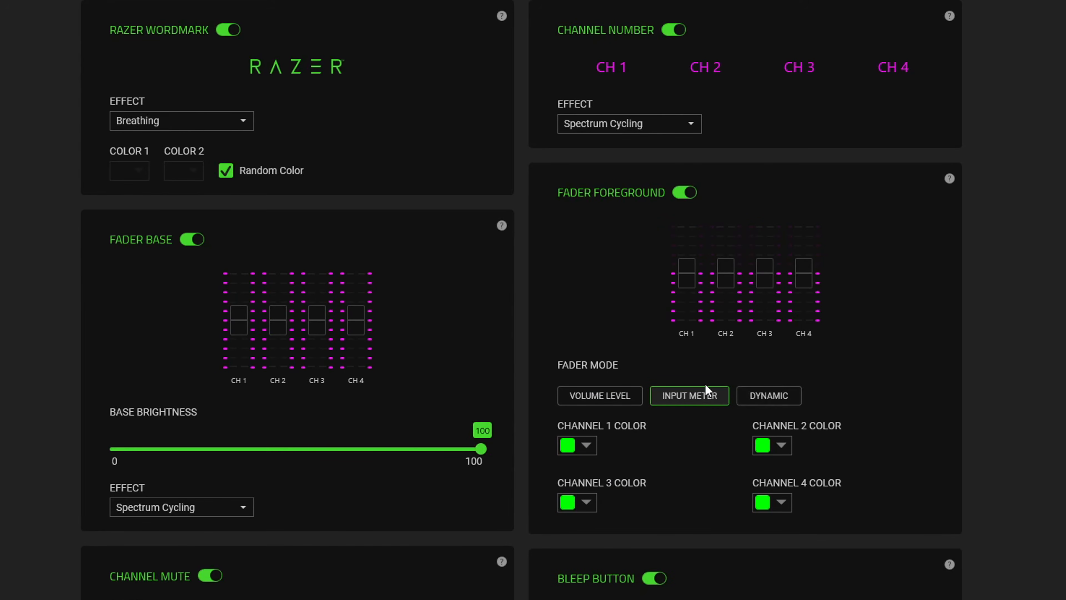
Step: Inspect the channel mute colour options and the bleep and microphone mute lighting settings
scroll(534, 300, "down", 2)
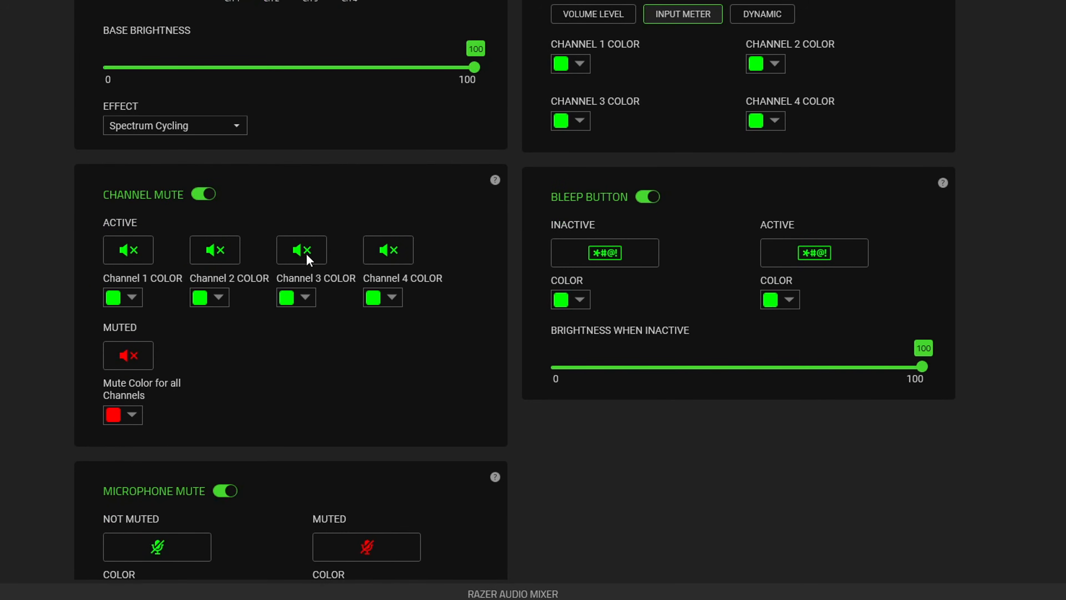
left_click(115, 297)
left_click(116, 297)
left_click(115, 297)
left_click(315, 228)
scroll(159, 391, "down", 1)
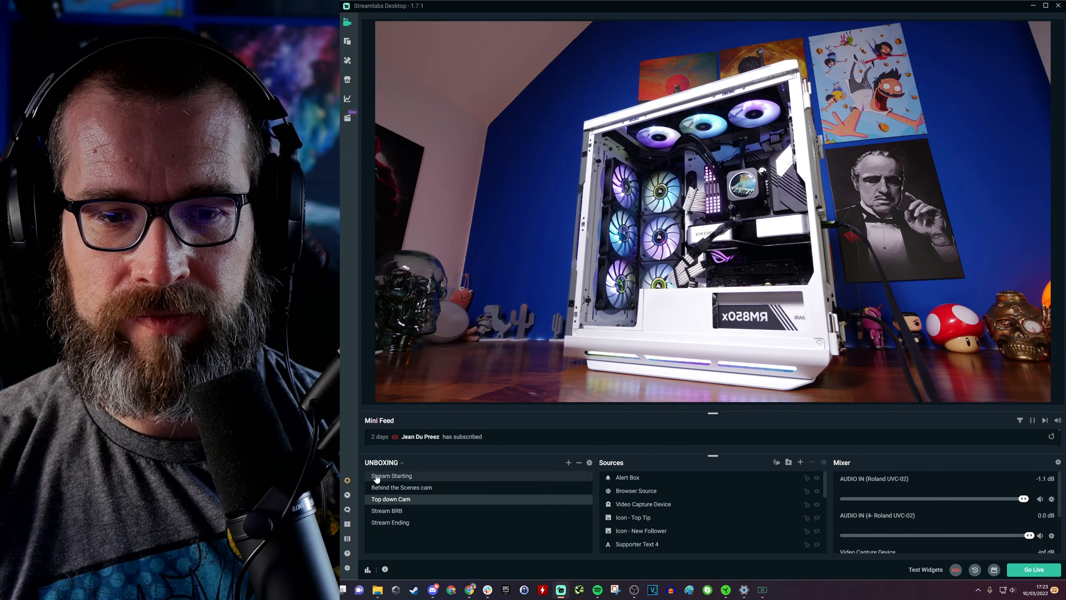
Step: Switch to Streamlabs Desktop and load the SLOBS Default Purple - Retrowave scene collection
left_click(383, 462)
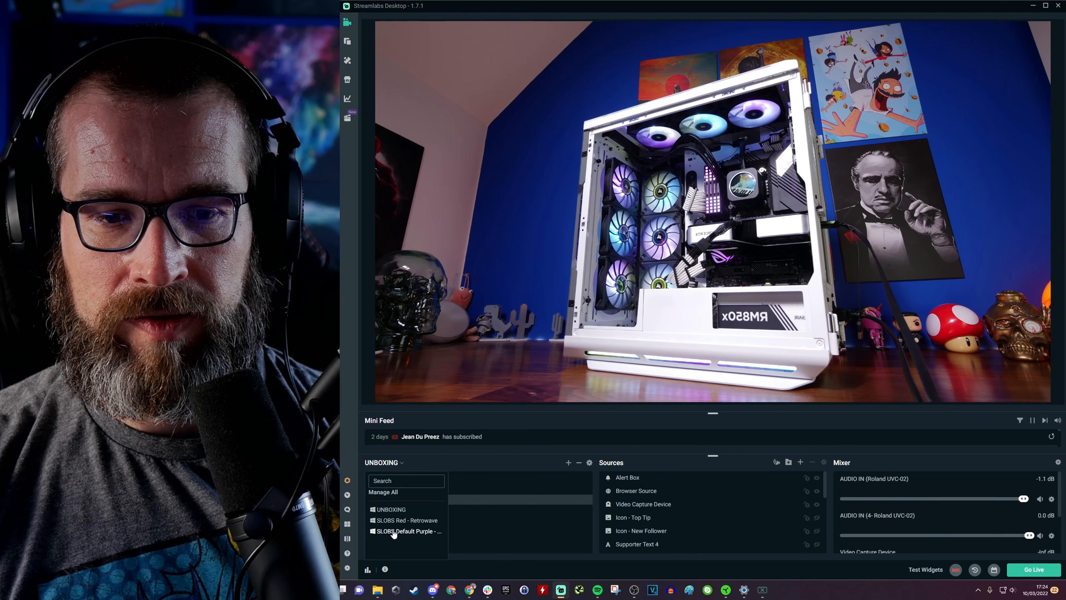
left_click(393, 531)
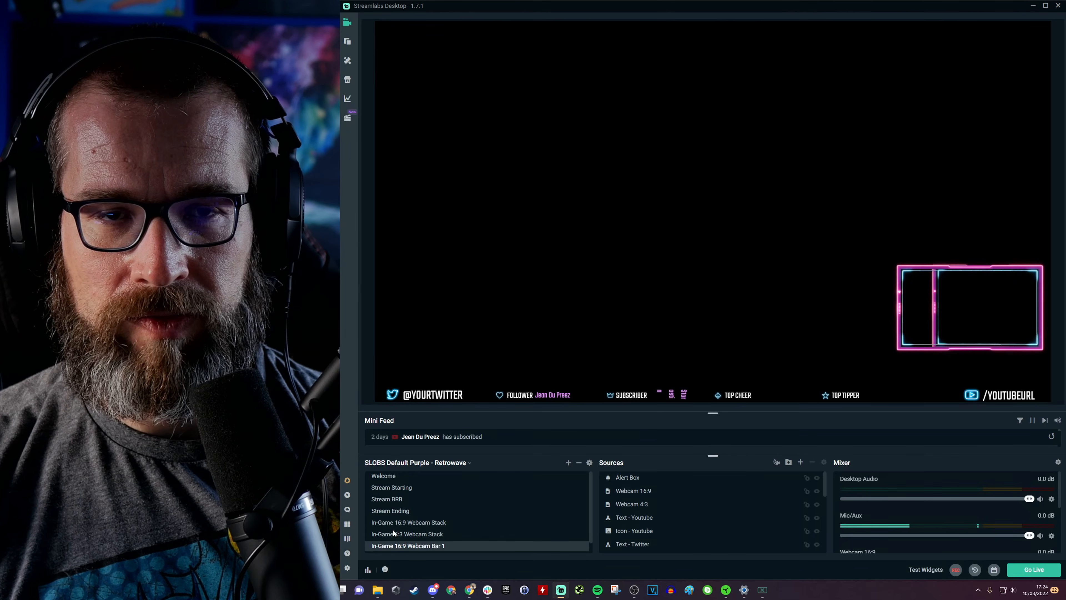
Step: Open the Streamlabs audio settings and set both desktop audio devices and all three mic/auxiliary devices to Disabled
left_click(347, 568)
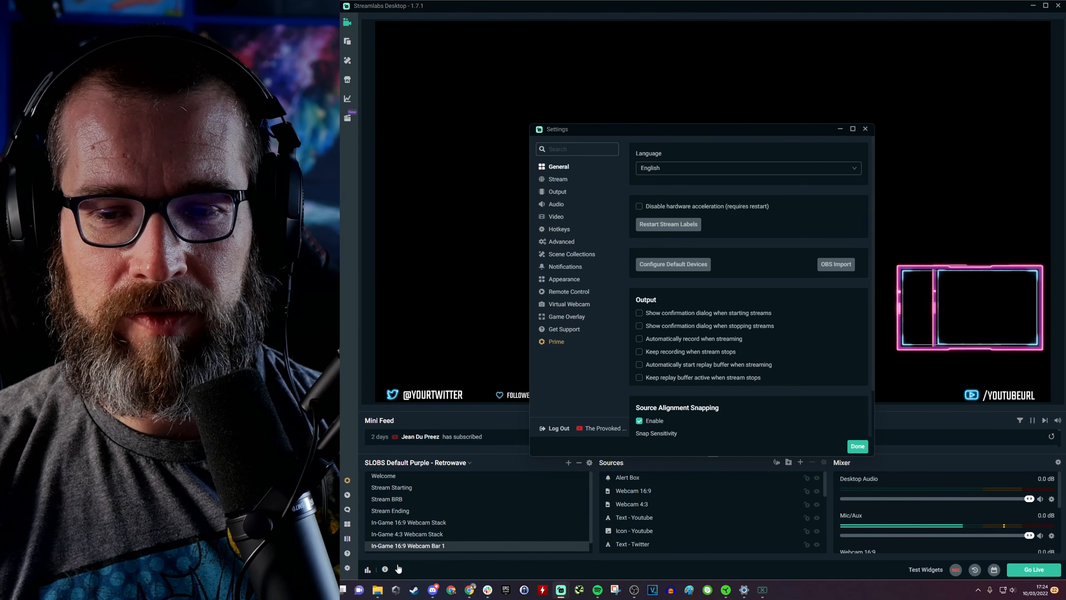
left_click(557, 208)
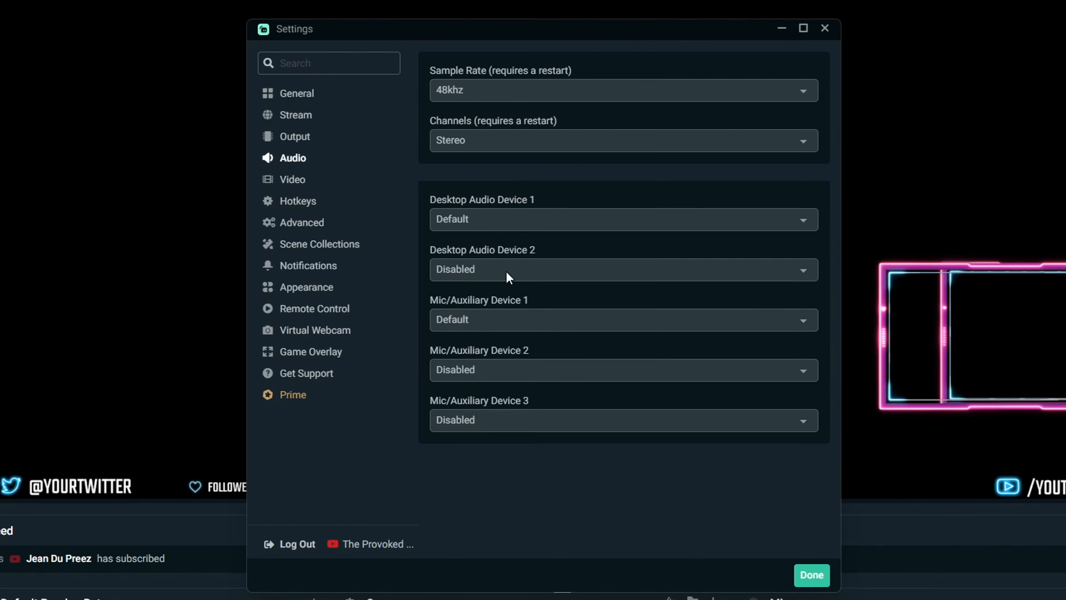
left_click(673, 239)
left_click(673, 251)
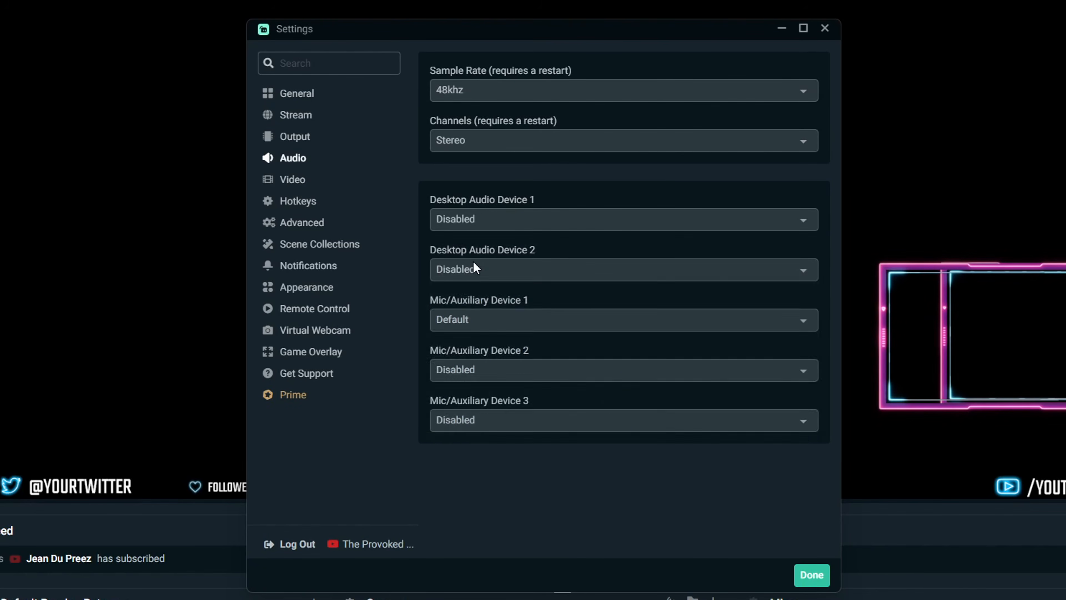
left_click(474, 266)
left_click(471, 293)
left_click(467, 317)
left_click(469, 341)
left_click(469, 360)
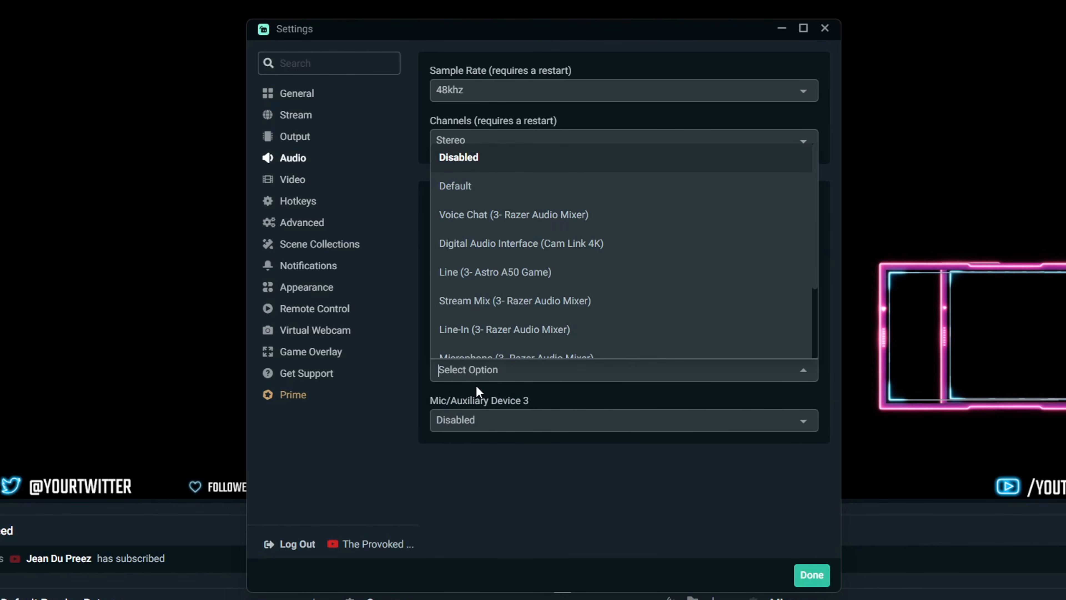
left_click(464, 156)
left_click(473, 421)
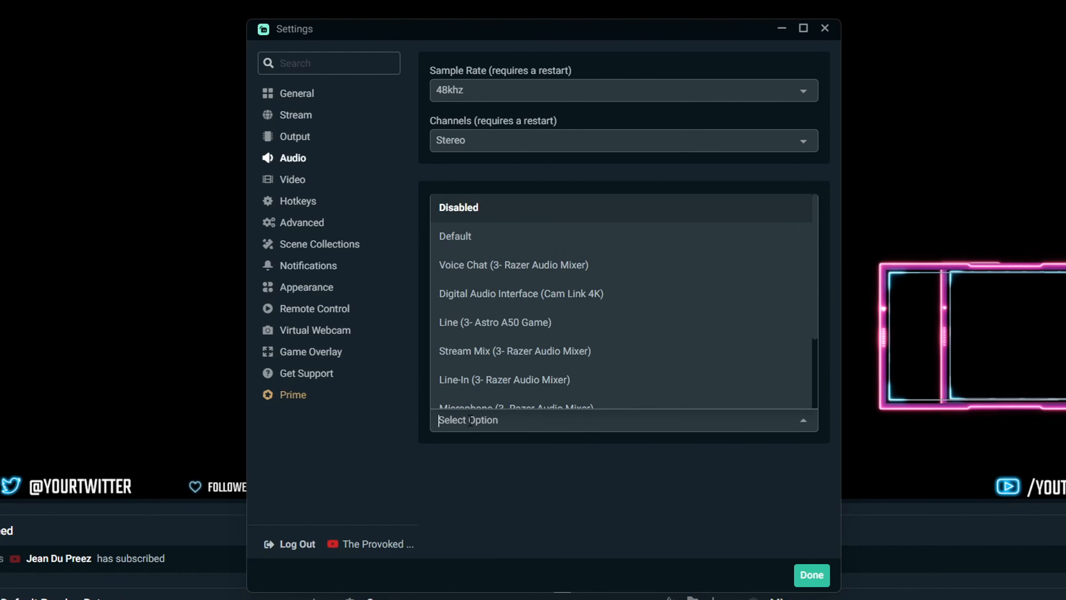
left_click(475, 213)
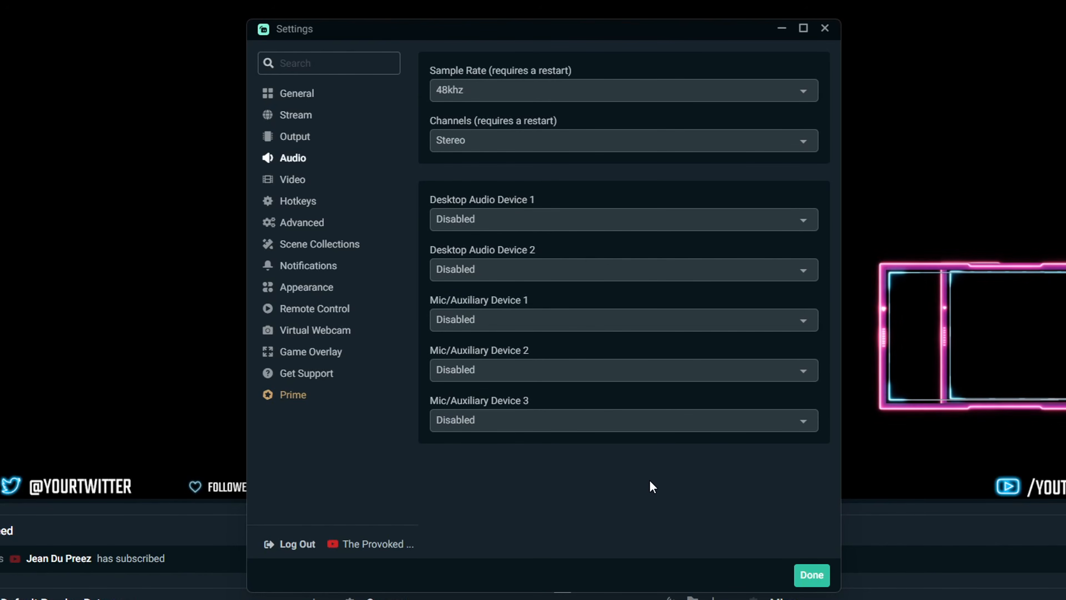
Step: Set Mic/Auxiliary Device 1 to Stream Mix (3- Razer Audio Mixer) and close the audio settings
left_click(468, 321)
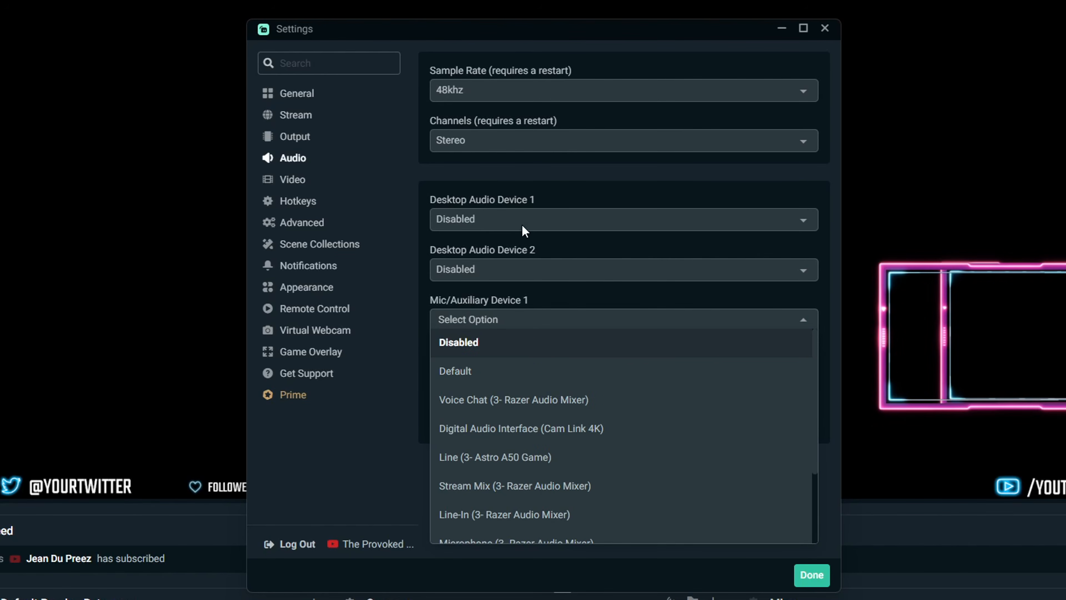
scroll(590, 421, "down", 3)
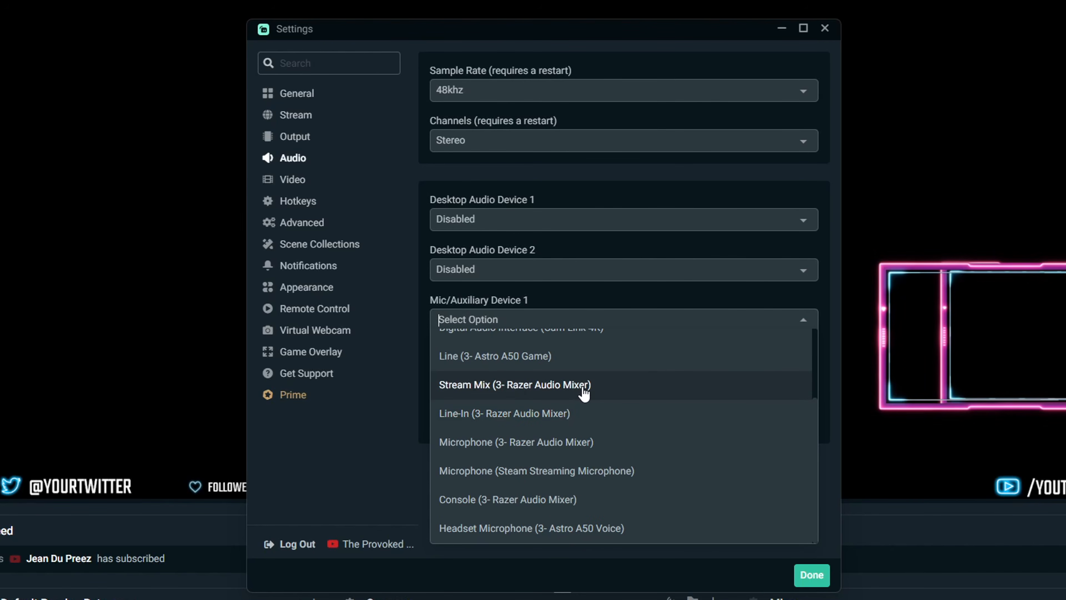
left_click(588, 394)
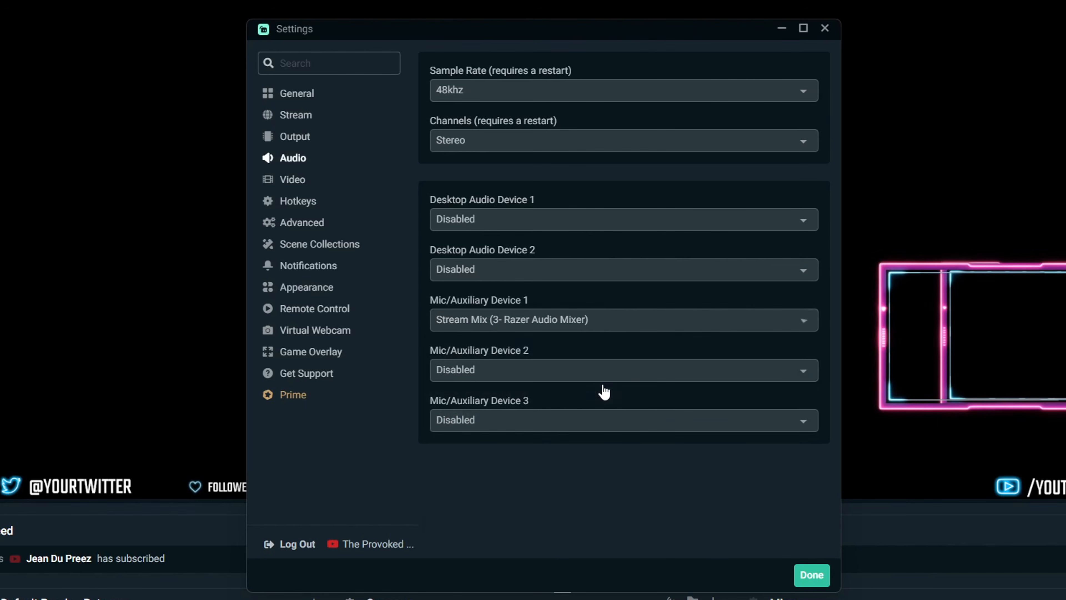
left_click(811, 574)
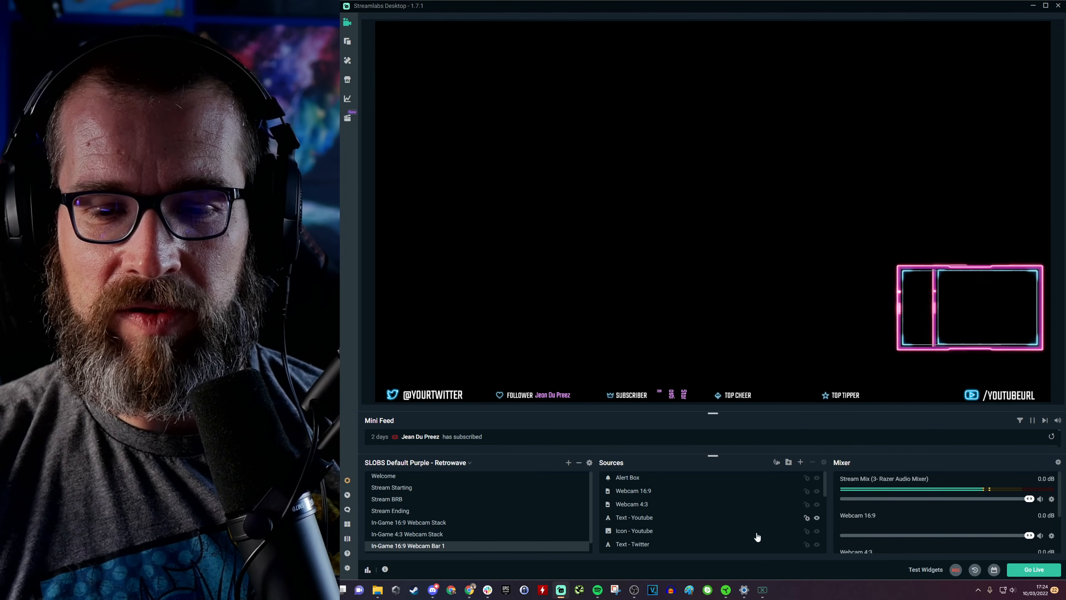
Step: Toggle the Stream Mix routing for Game and Music off and back on in the Razer mixer
left_click(725, 591)
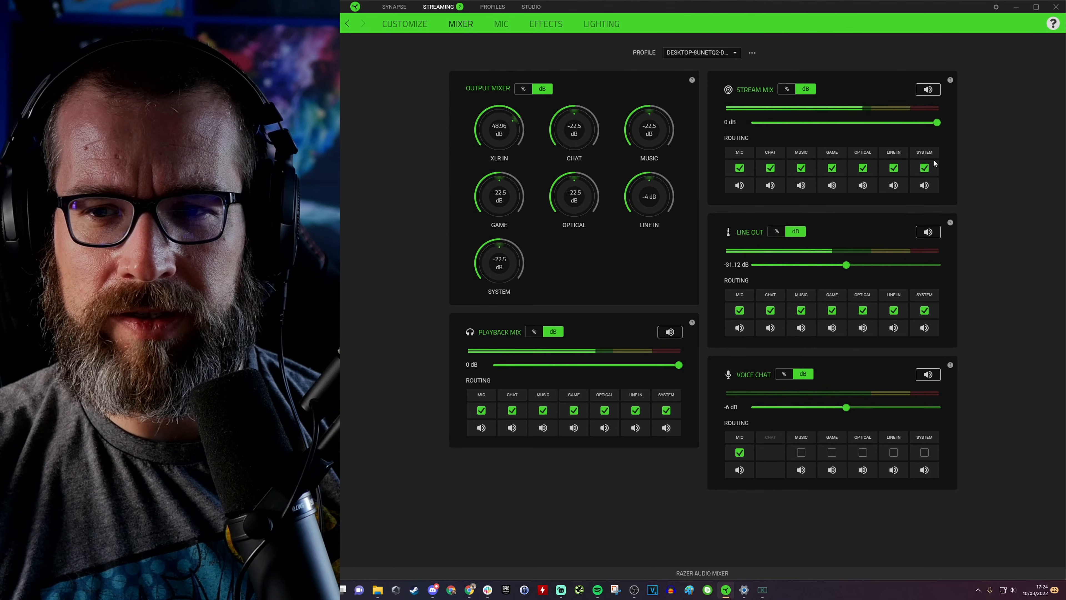
left_click(833, 169)
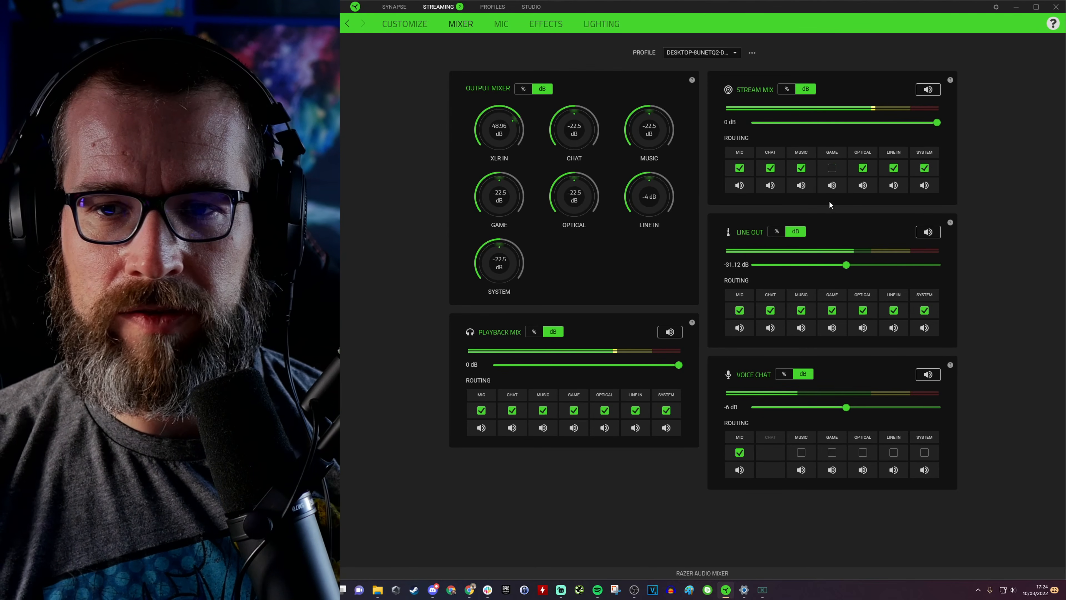
left_click(801, 168)
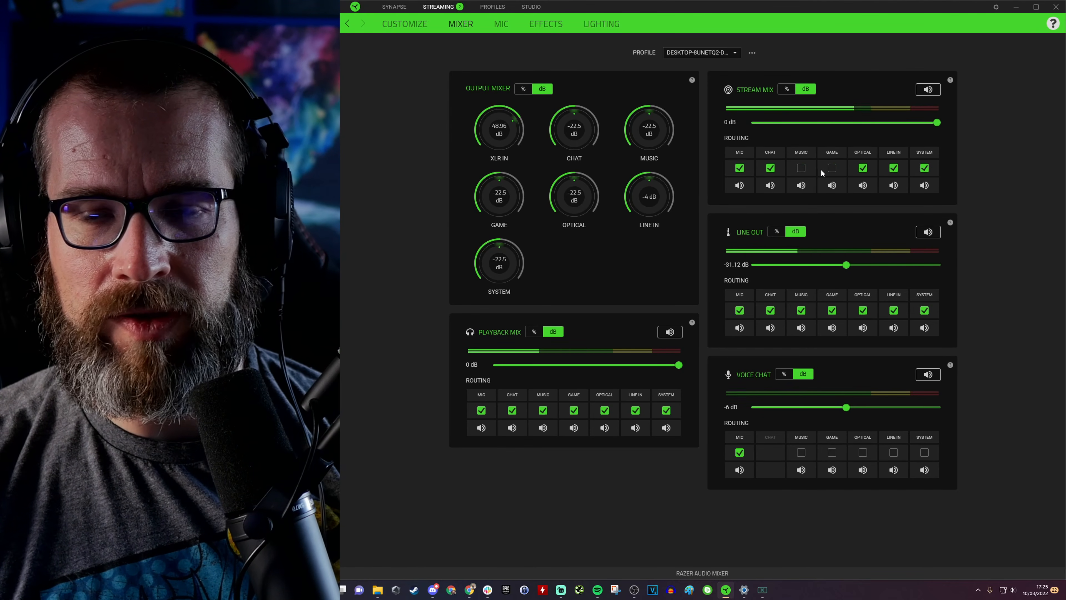
left_click(801, 168)
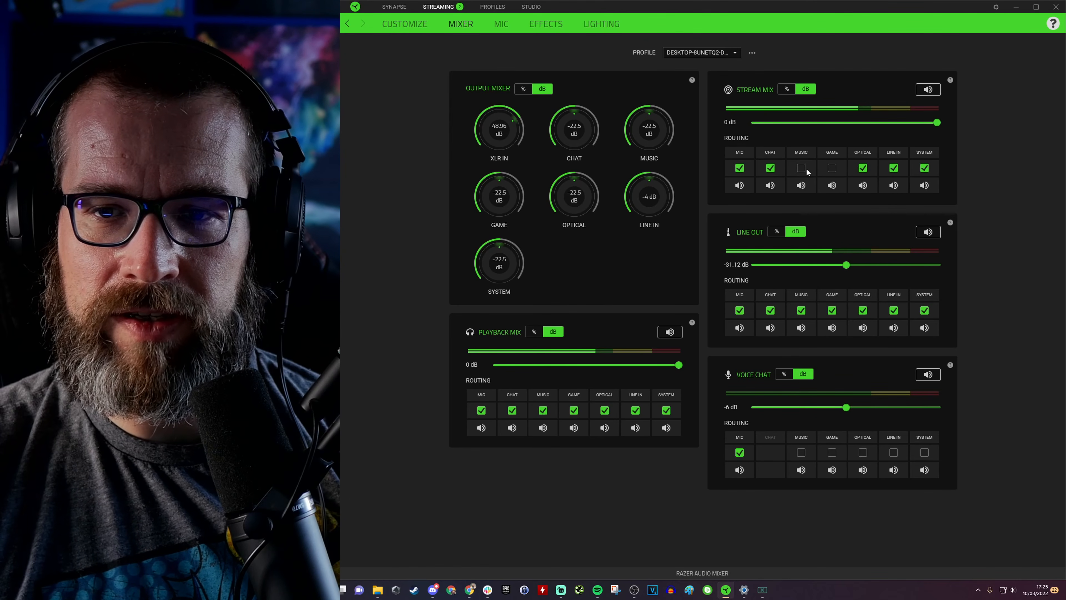
left_click(832, 168)
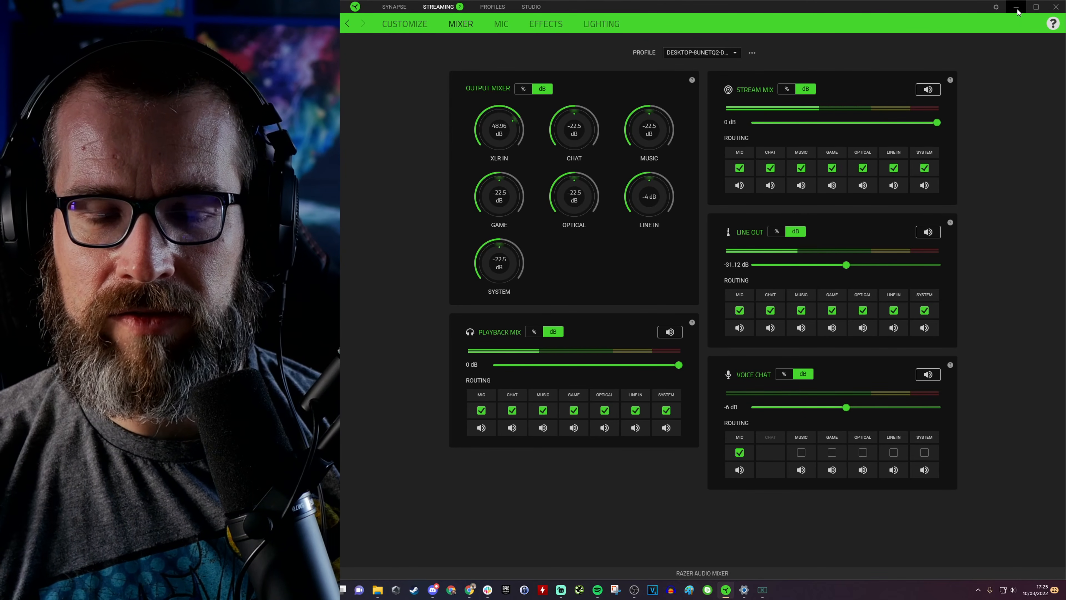
left_click(1016, 7)
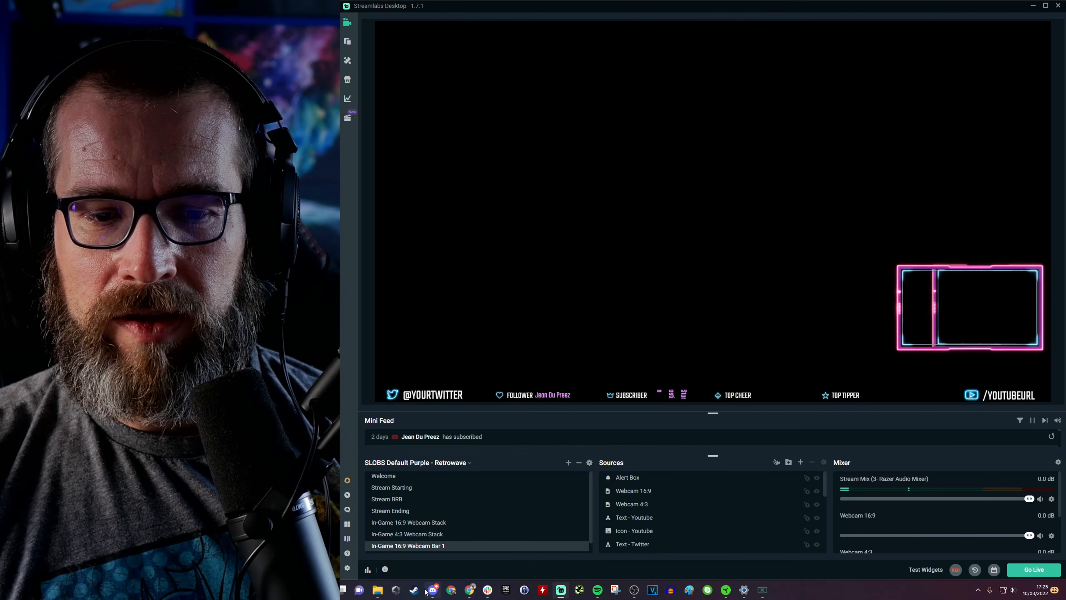
Step: Open Discord's Voice & Video settings and set the input device to Voice Chat (3- Razer Audio Mixer)
left_click(433, 590)
left_click_drag(438, 12, 1065, 75)
left_click(653, 570)
left_click(653, 569)
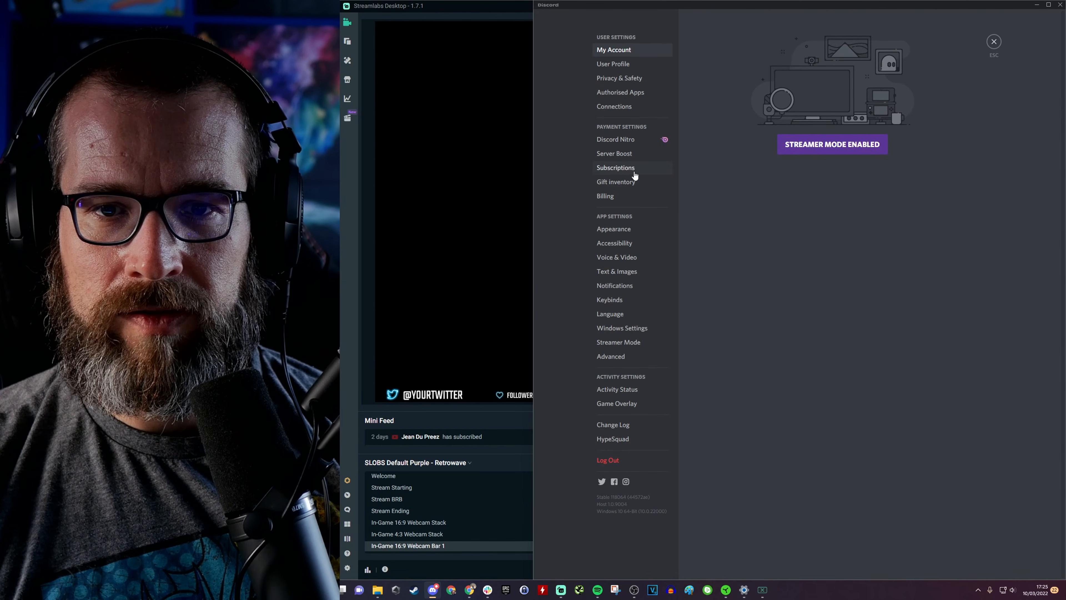
left_click(630, 258)
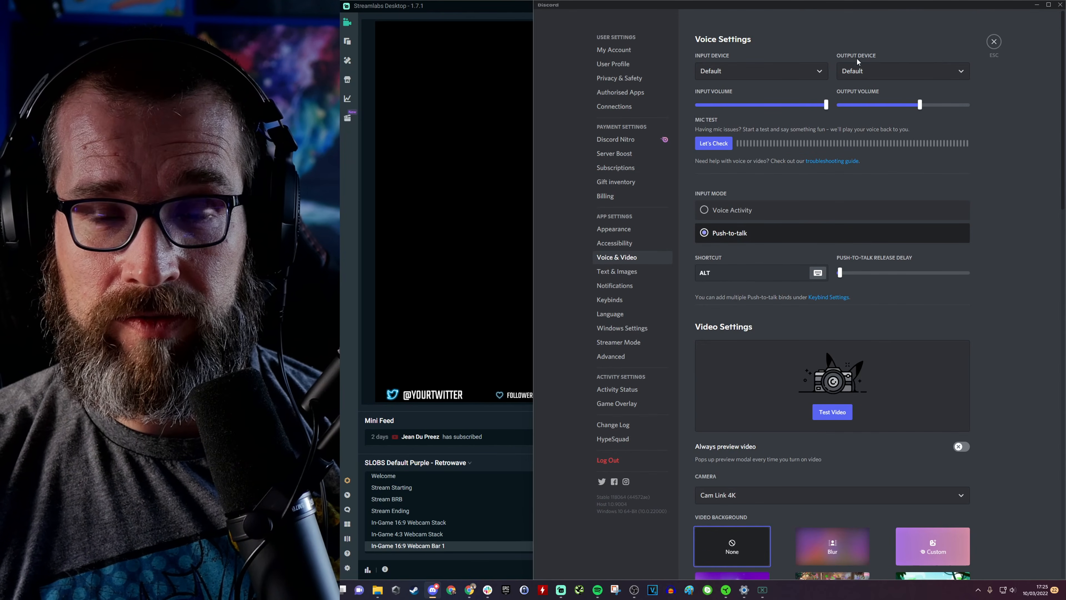
left_click(764, 77)
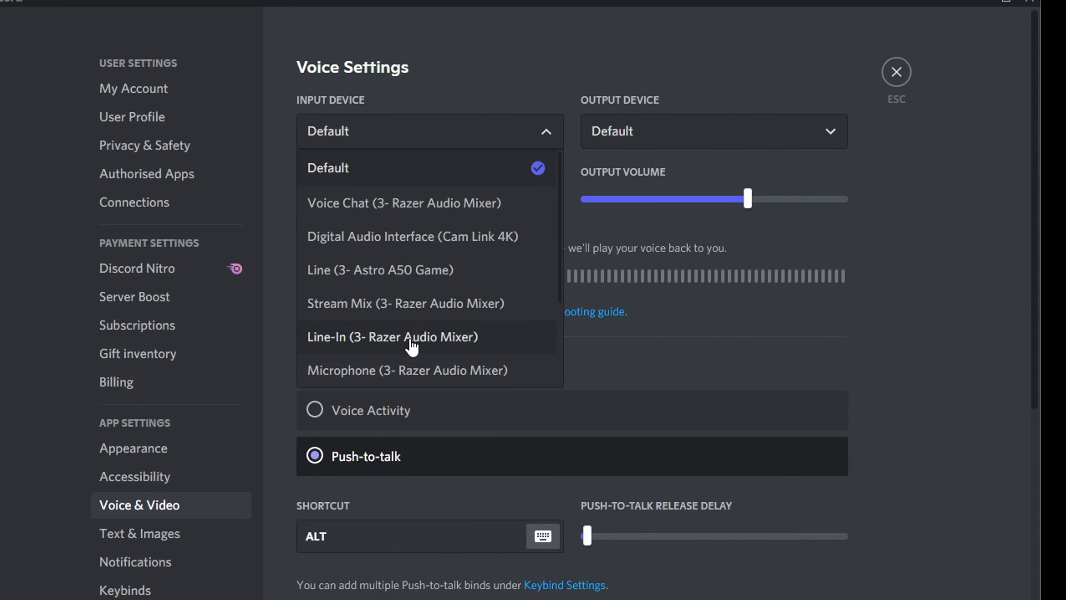
scroll(436, 316, "down", 3)
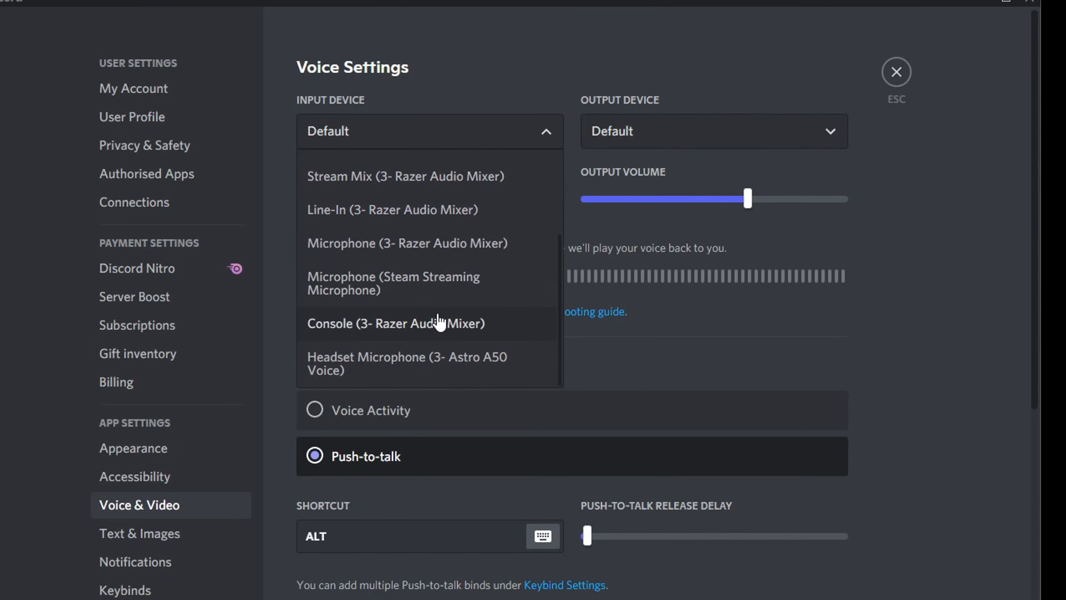
scroll(448, 321, "up", 3)
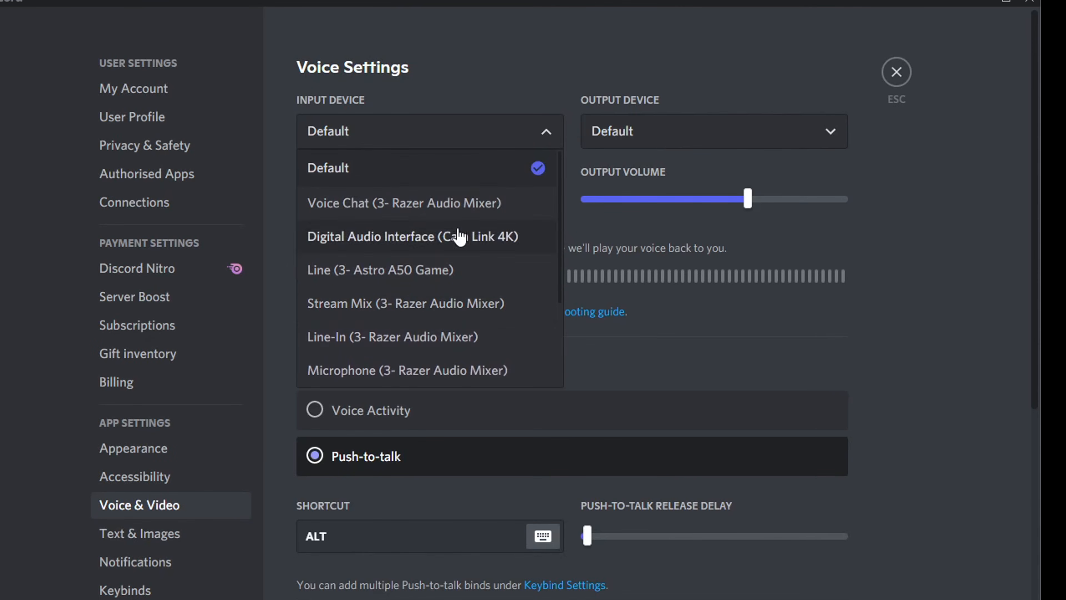
left_click(482, 210)
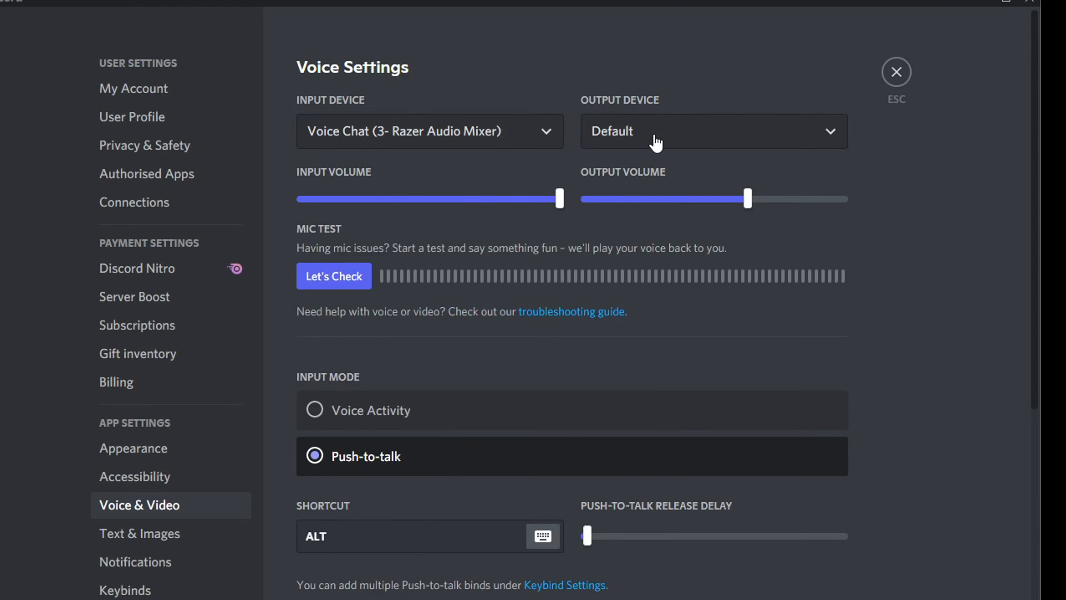
Step: Set Discord's output device to Chat (3- Razer Audio Mixer) and close the settings
left_click(655, 142)
scroll(734, 286, "down", 5)
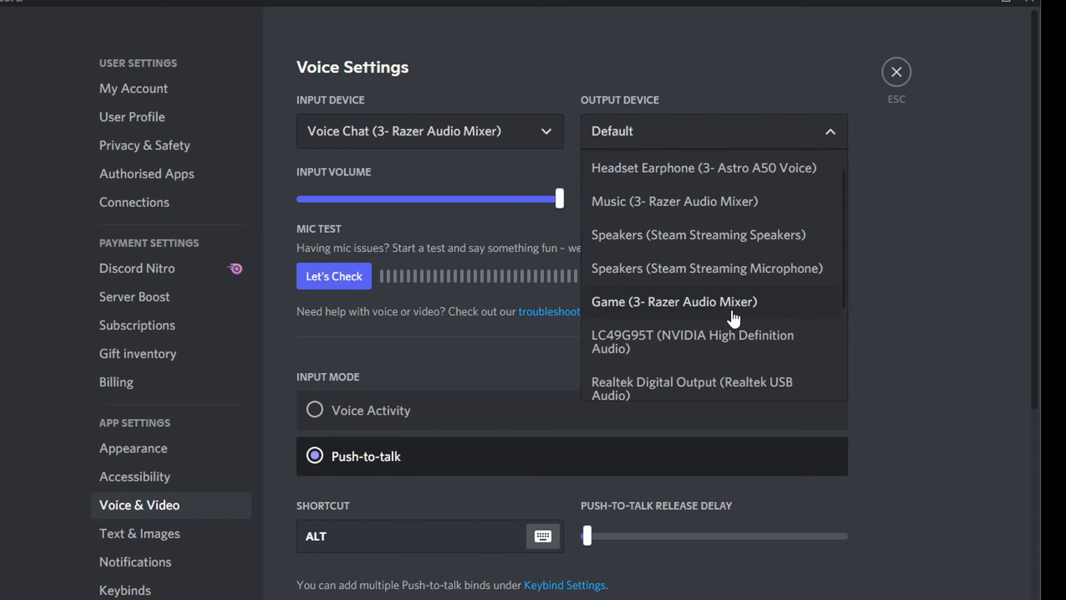
scroll(735, 318, "up", 5)
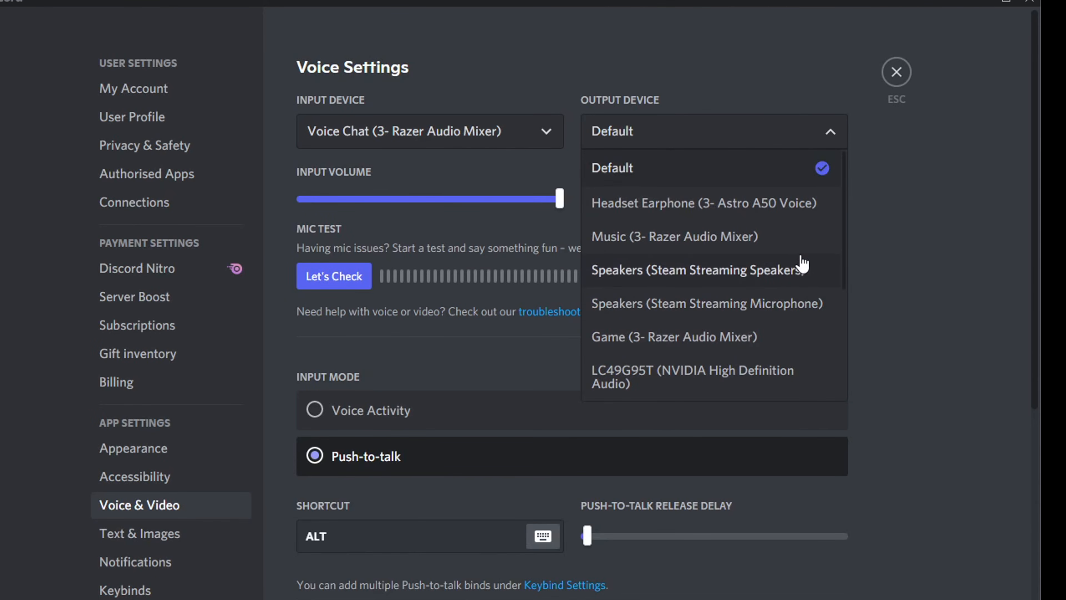
scroll(802, 264, "down", 2)
scroll(801, 263, "down", 3)
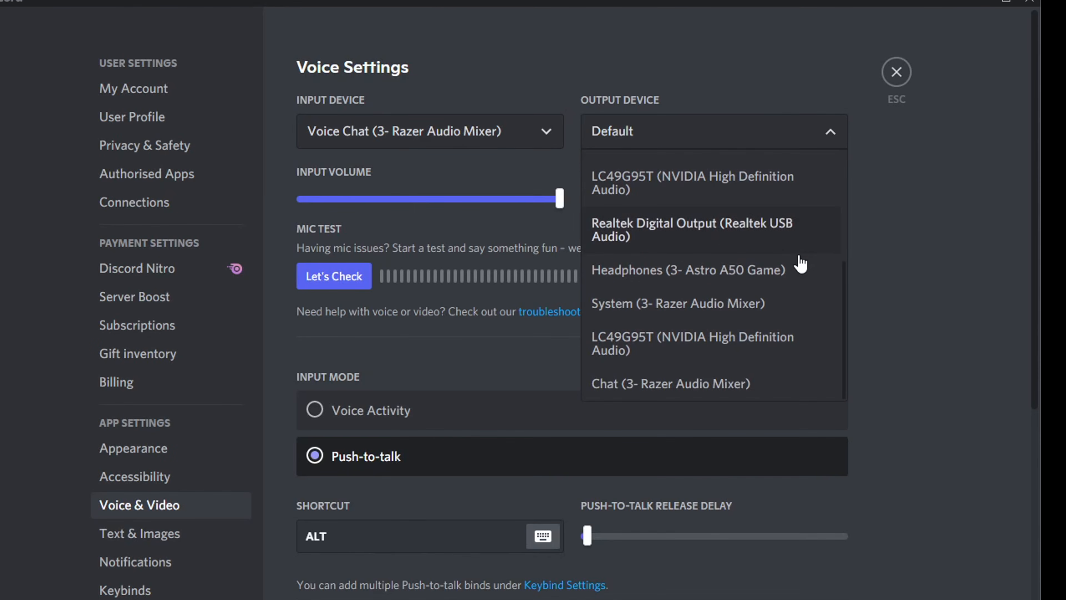
left_click(705, 384)
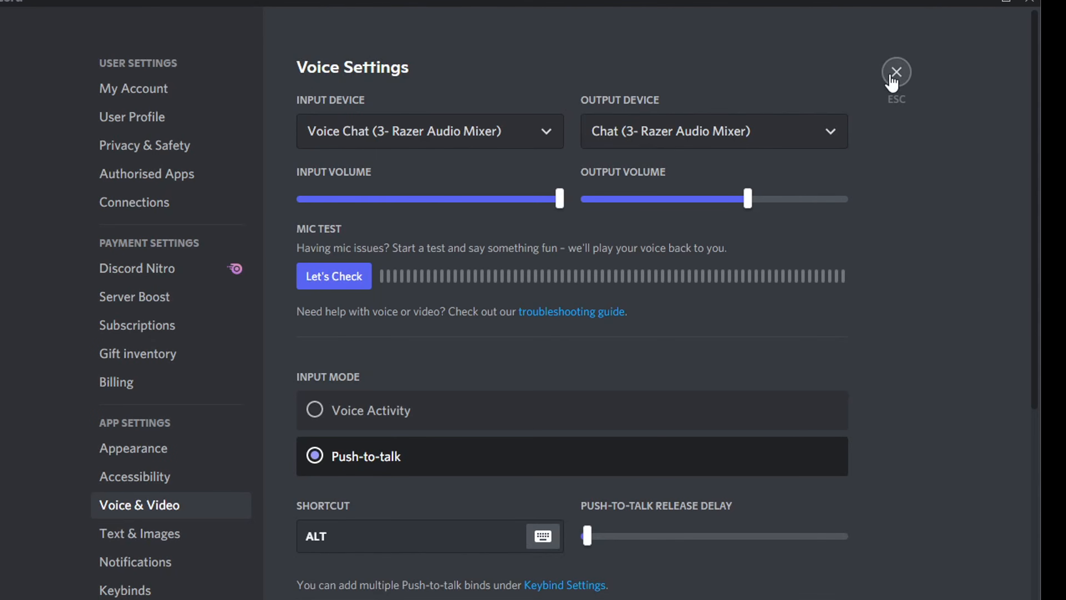
left_click(895, 67)
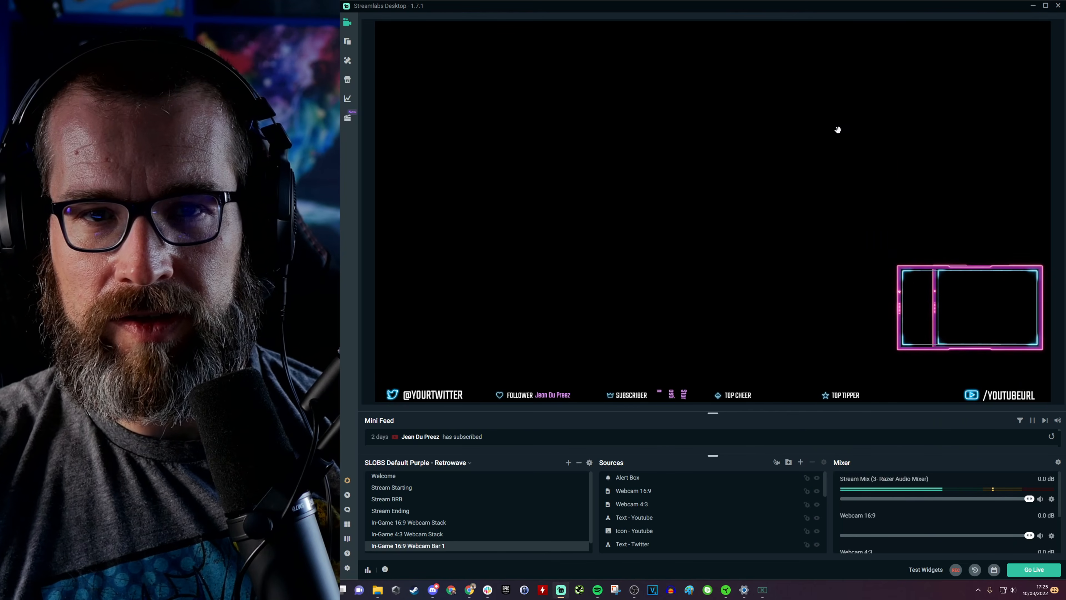
Step: Return to the Razer mixer's mic settings, enable the noise gate and set its threshold to -44 dB
left_click(1033, 6)
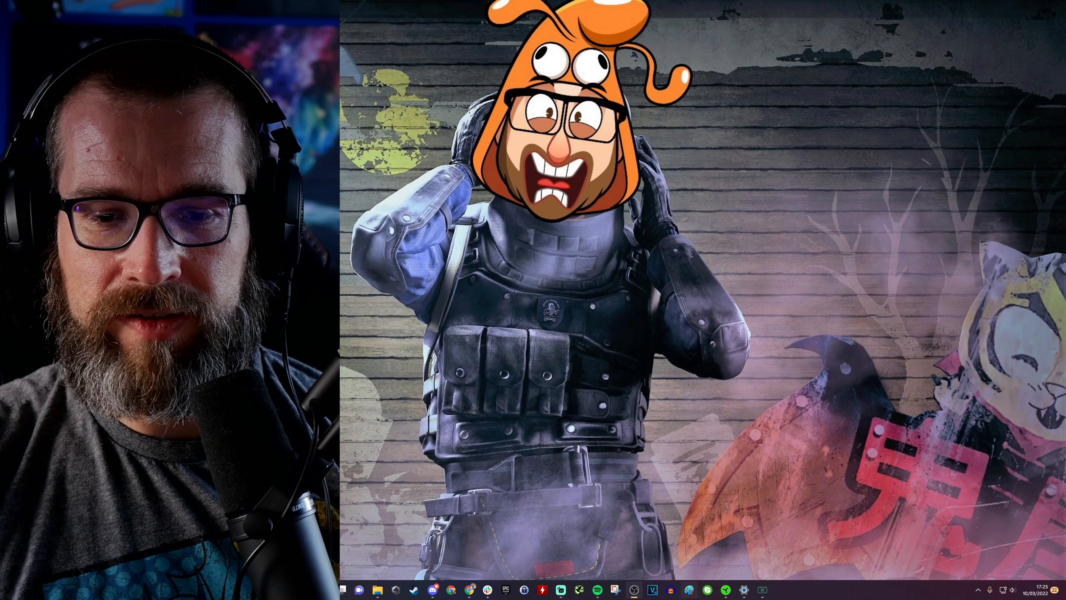
left_click(725, 589)
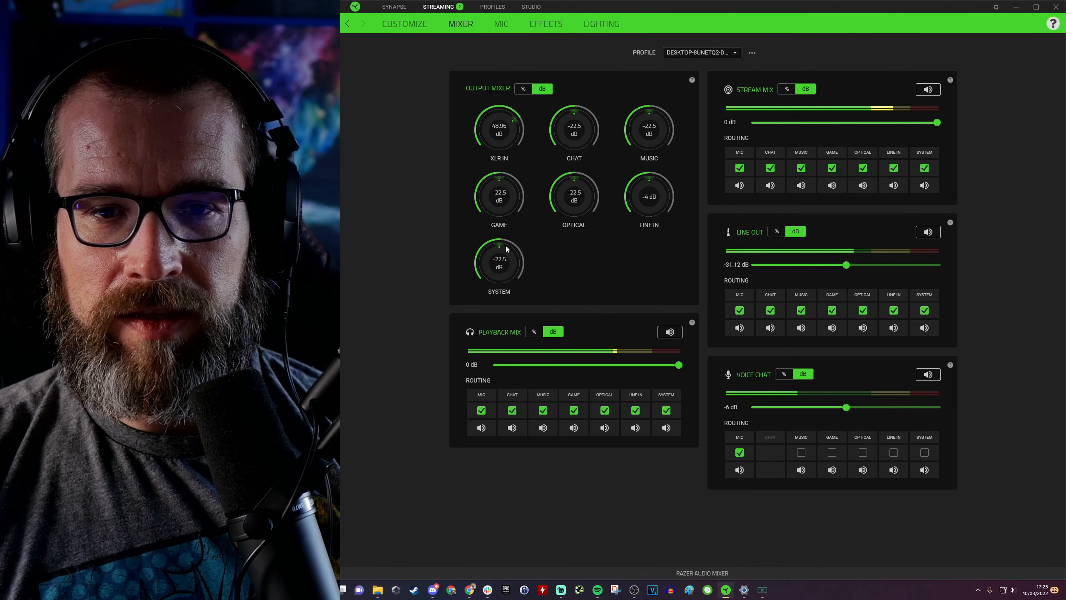
mouse_move(568, 115)
left_mouse_down()
mouse_move(590, 128)
mouse_move(590, 158)
mouse_move(596, 134)
mouse_move(566, 115)
mouse_move(587, 121)
left_mouse_up()
left_click_drag(522, 167, 525, 251)
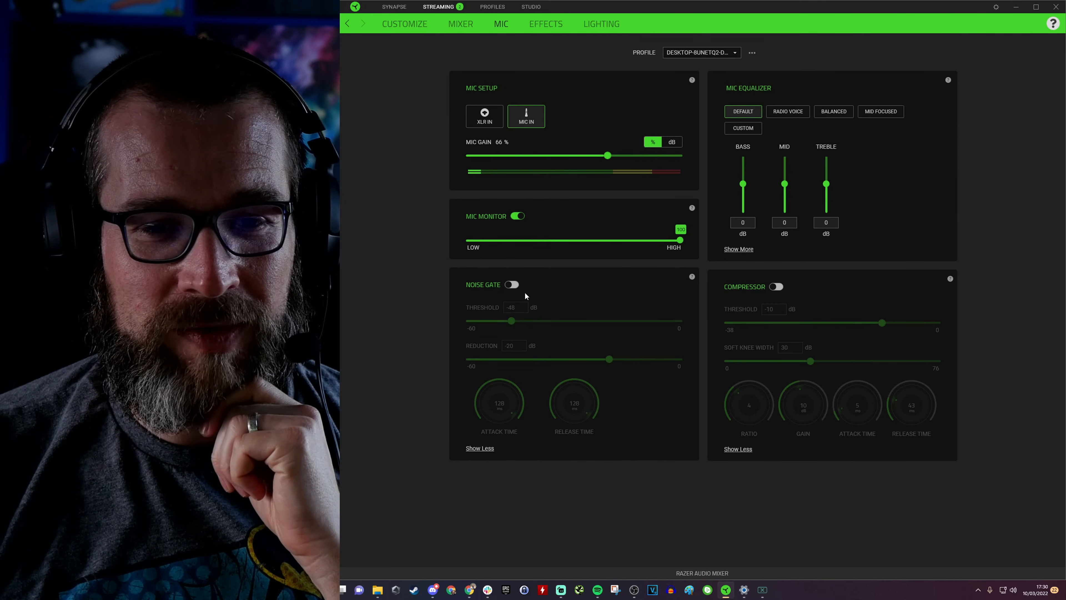
left_click(514, 284)
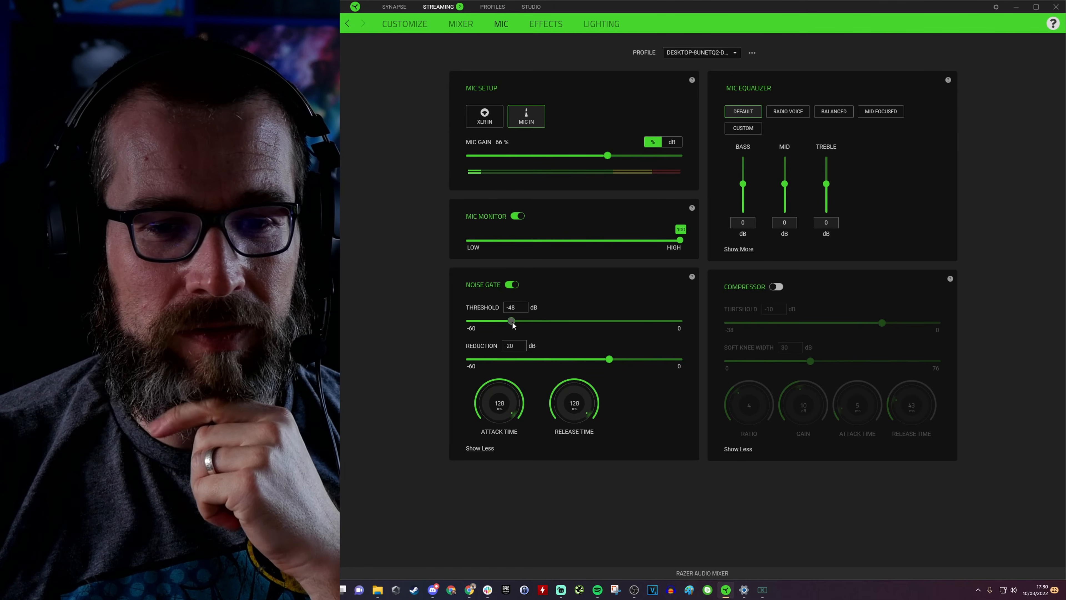
mouse_move(545, 321)
left_mouse_down()
mouse_move(472, 321)
mouse_move(691, 324)
mouse_move(525, 325)
left_mouse_up()
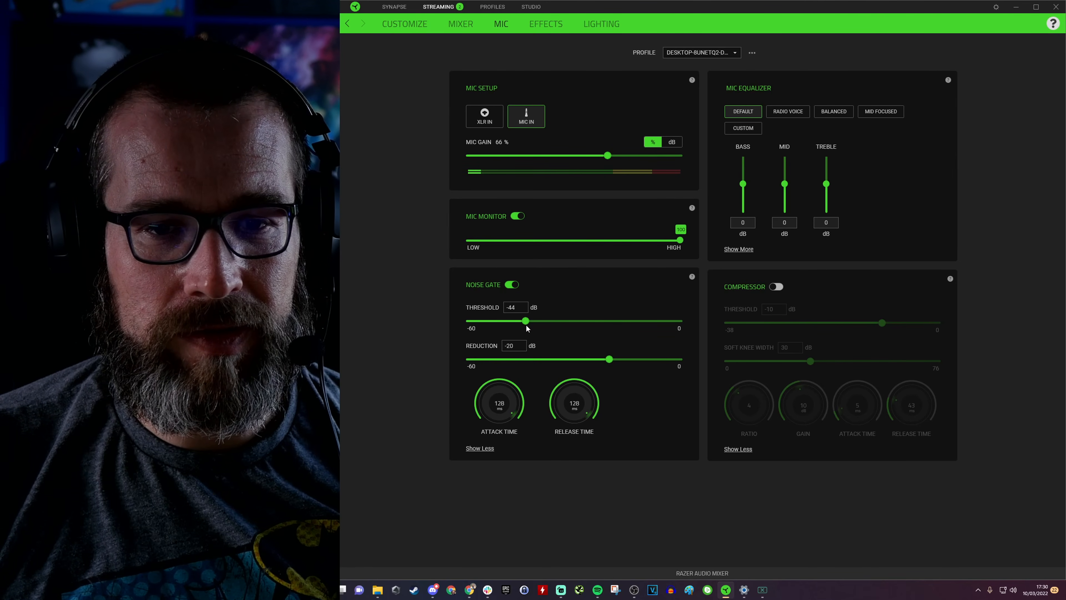
Step: Enable the compressor and try the Mic Equalizer presets, settling on Balanced
left_click(774, 287)
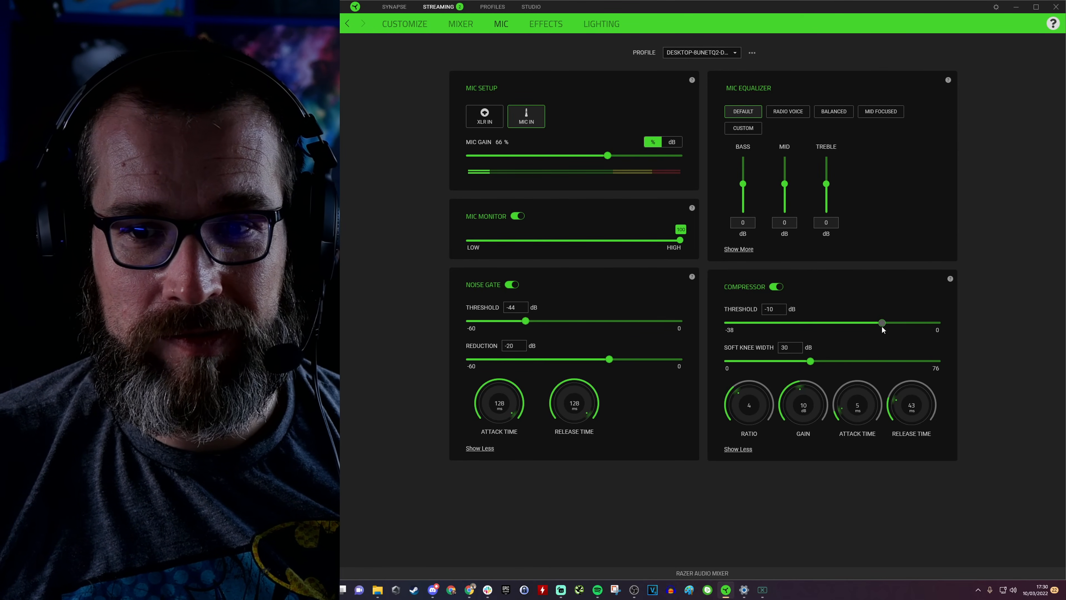
left_click(802, 113)
left_click(833, 113)
left_click(881, 115)
left_click(740, 129)
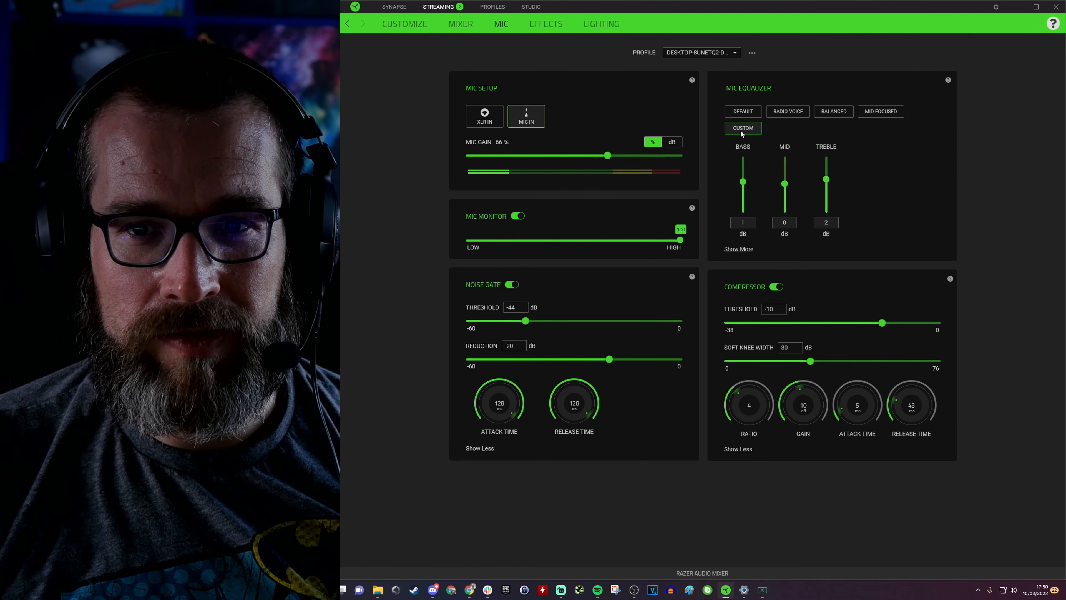
left_click(873, 114)
left_click(832, 114)
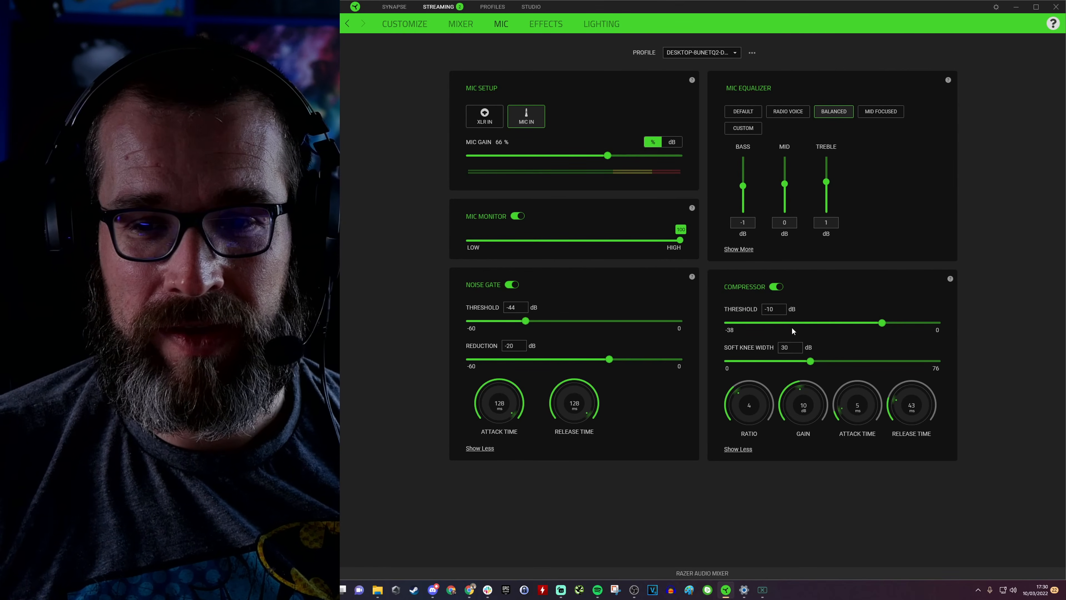
Step: Turn off the compressor and the noise gate
left_click(783, 288)
left_click(512, 285)
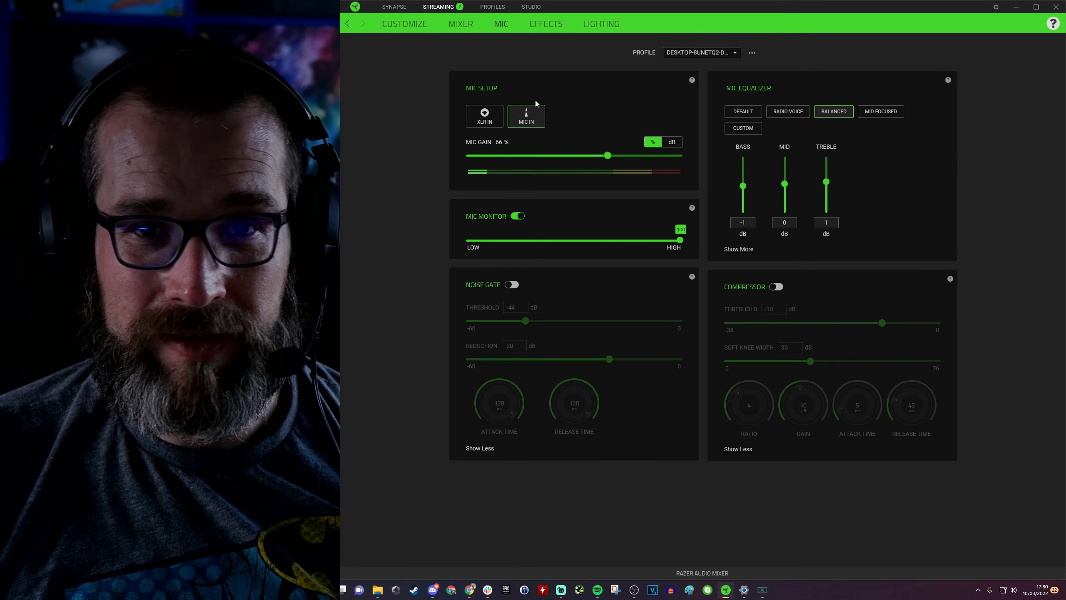
Step: Enable the voice changer on the Effects page, try the Monster and Cartoon presets, and switch it off
left_click(546, 24)
left_click(525, 125)
left_click(527, 148)
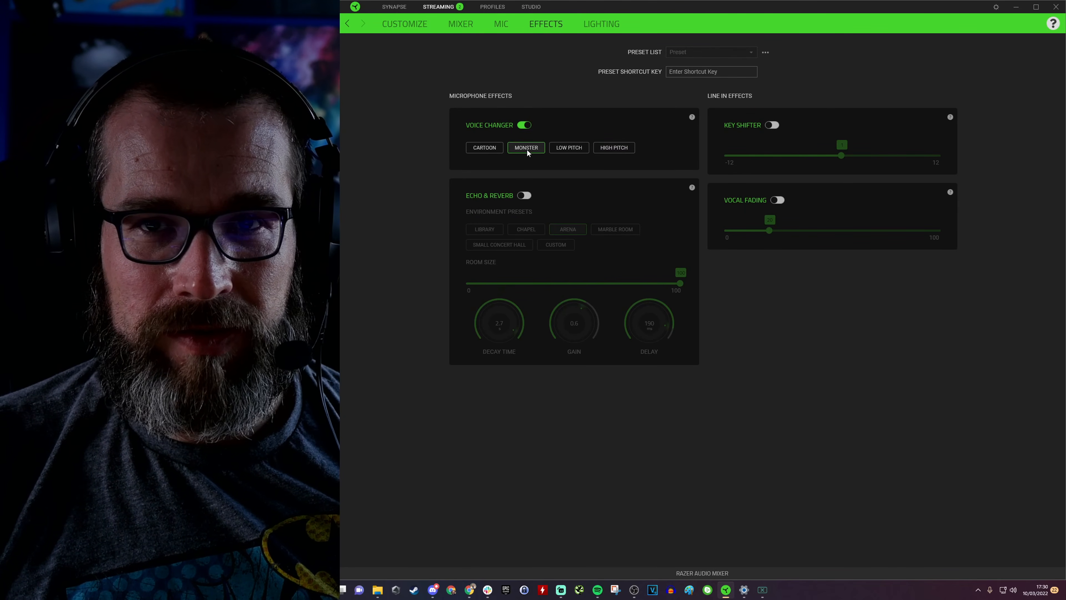
left_click(492, 148)
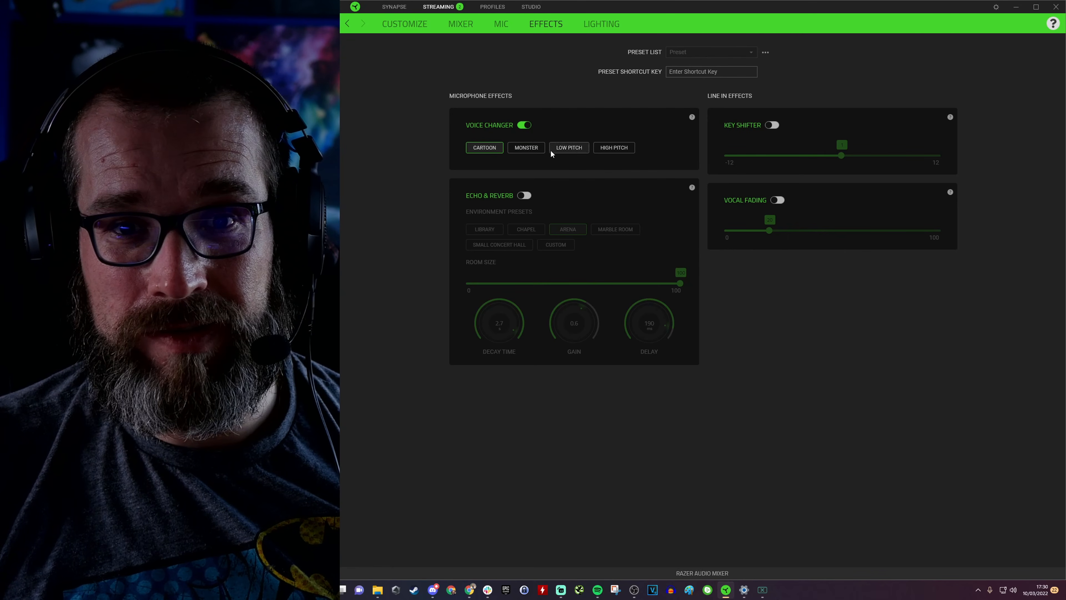
left_click(523, 125)
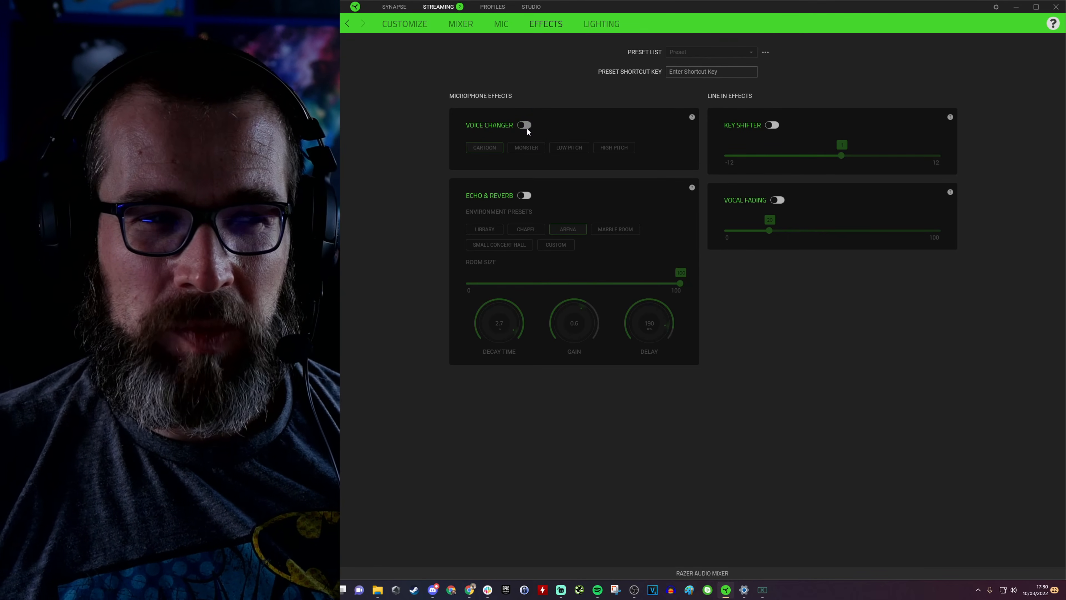